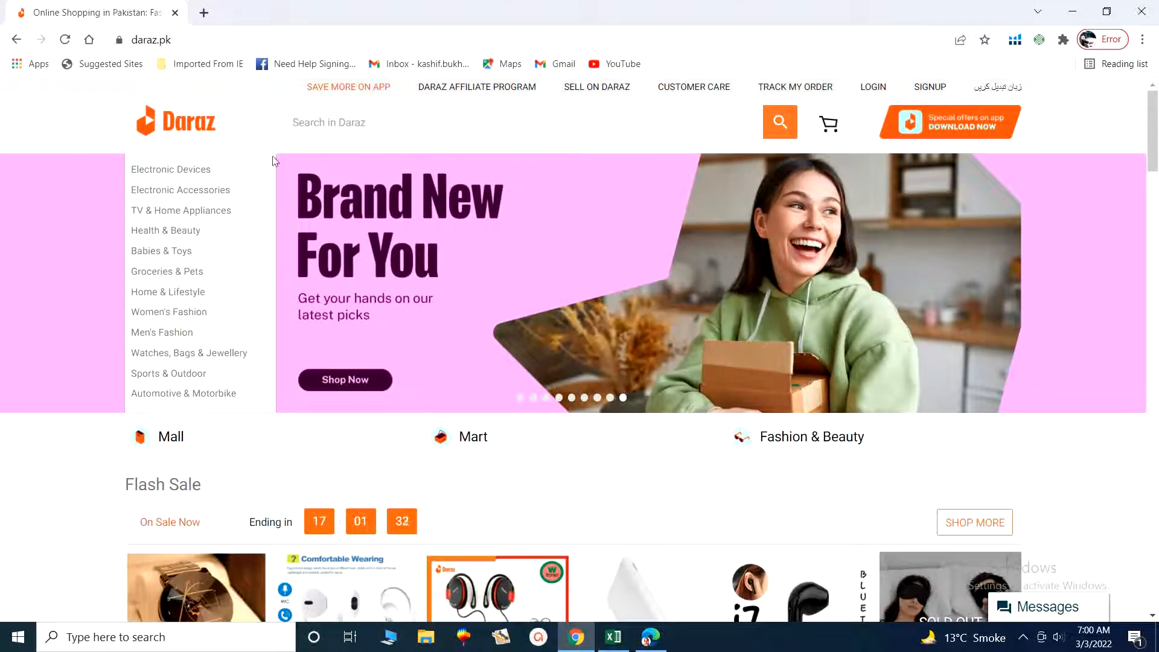
Search the Daraz catalogue for "!!!!" and check how many items are found
click(361, 125)
text(!!!!)
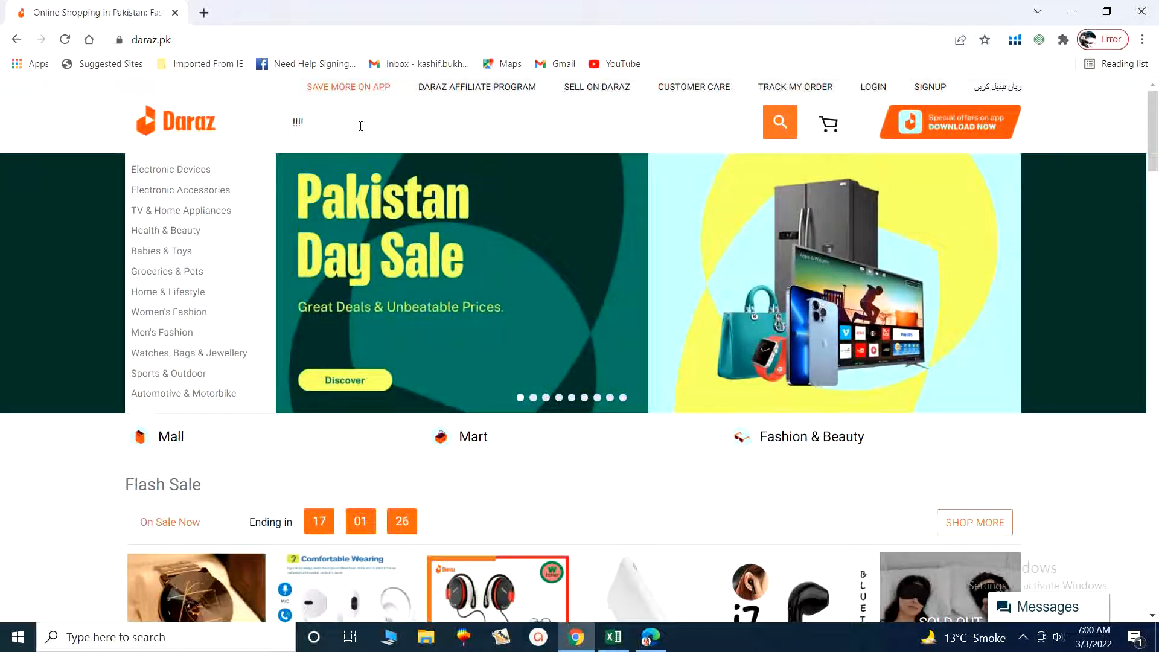
key(Return)
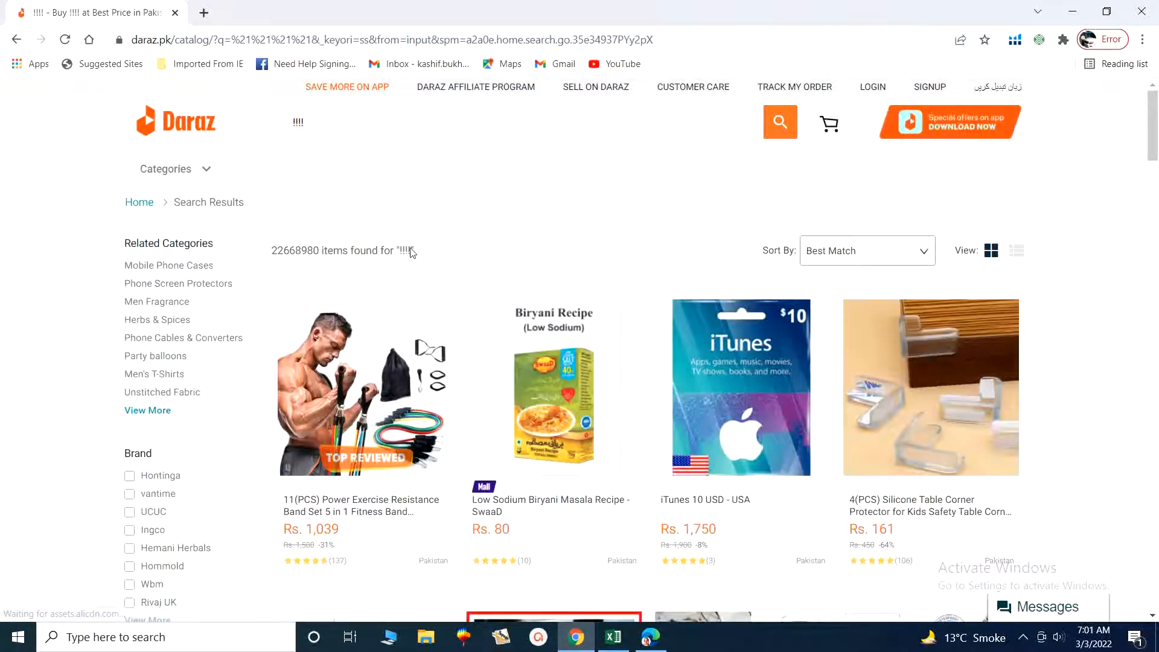
drag(271, 253, 321, 251)
click(294, 253)
click(423, 269)
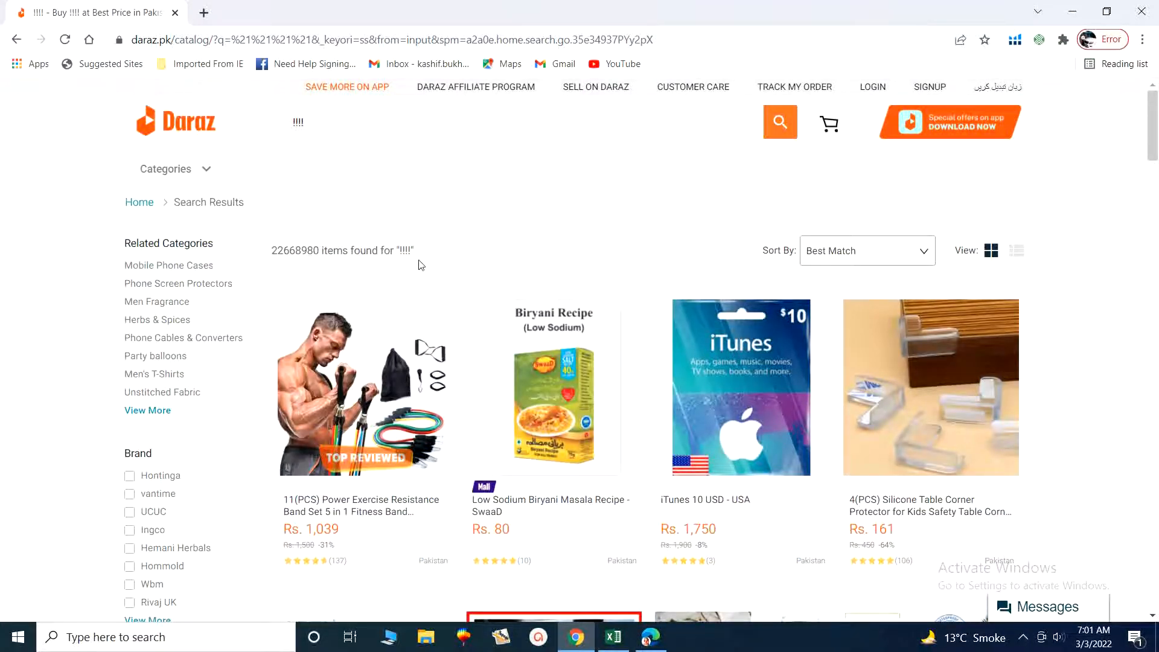
Filter the search results by location to items from Pakistan
scroll(173, 341, down, 6)
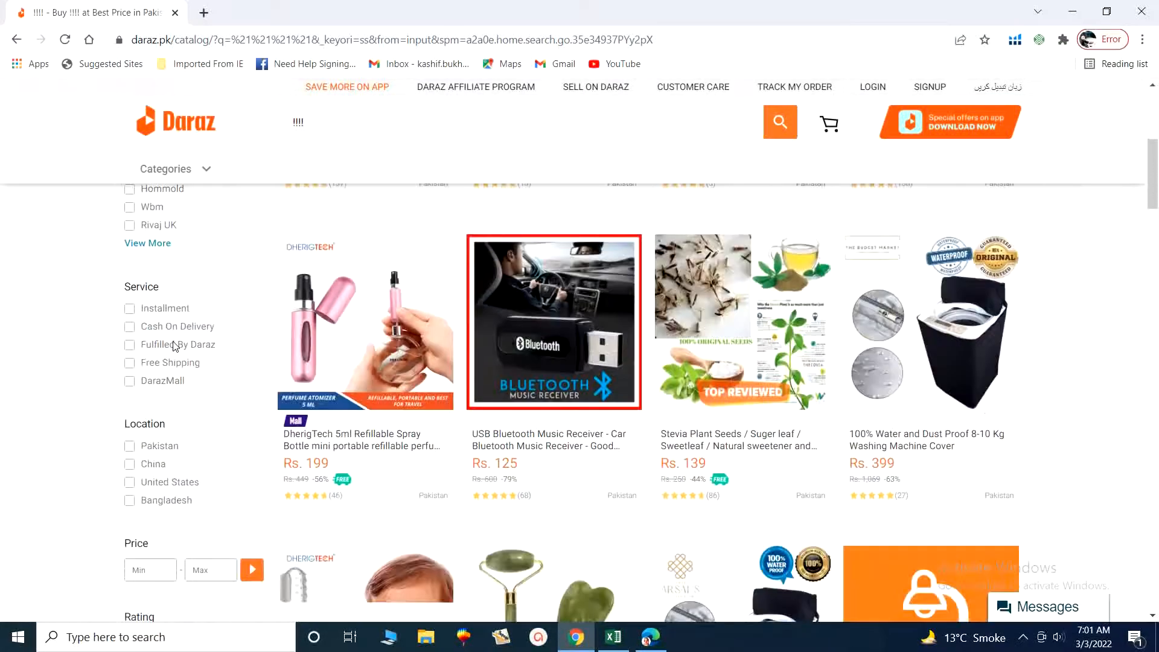
scroll(172, 351, down, 1)
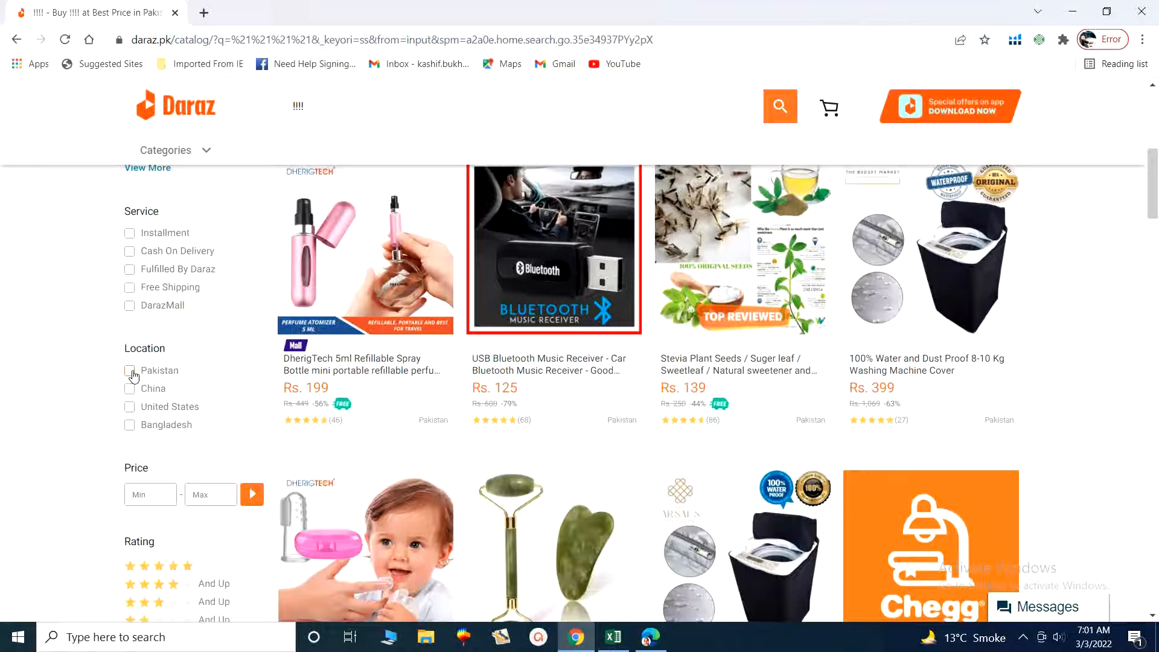
click(130, 370)
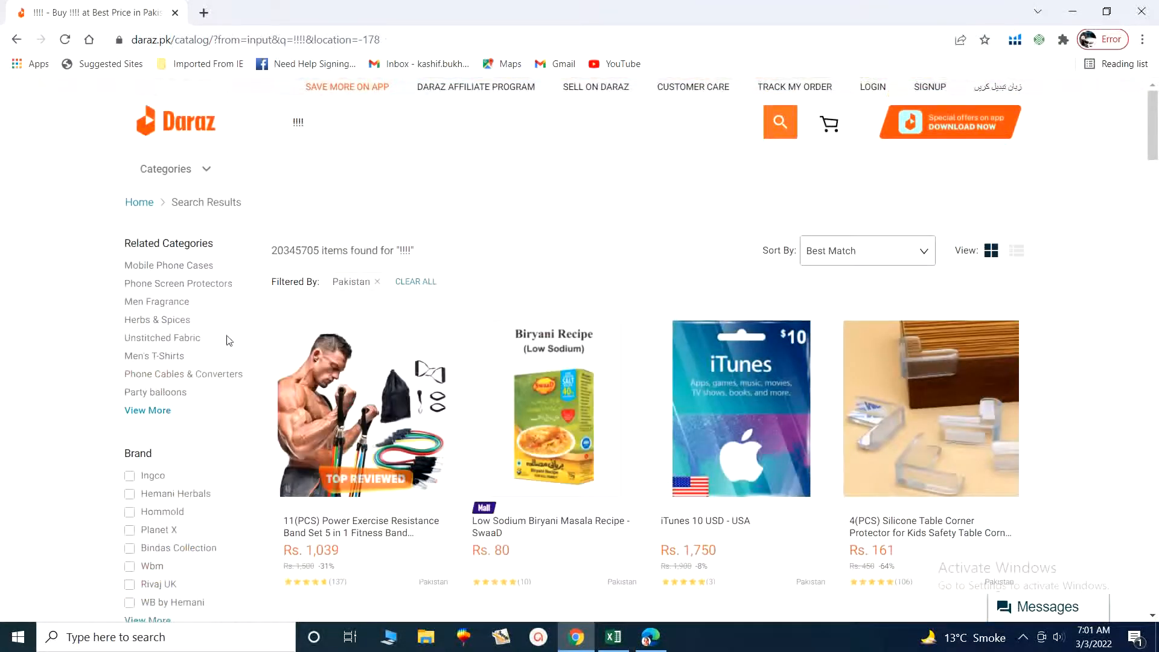
Limit the search results to a maximum price of 700
scroll(161, 483, down, 5)
scroll(162, 488, down, 3)
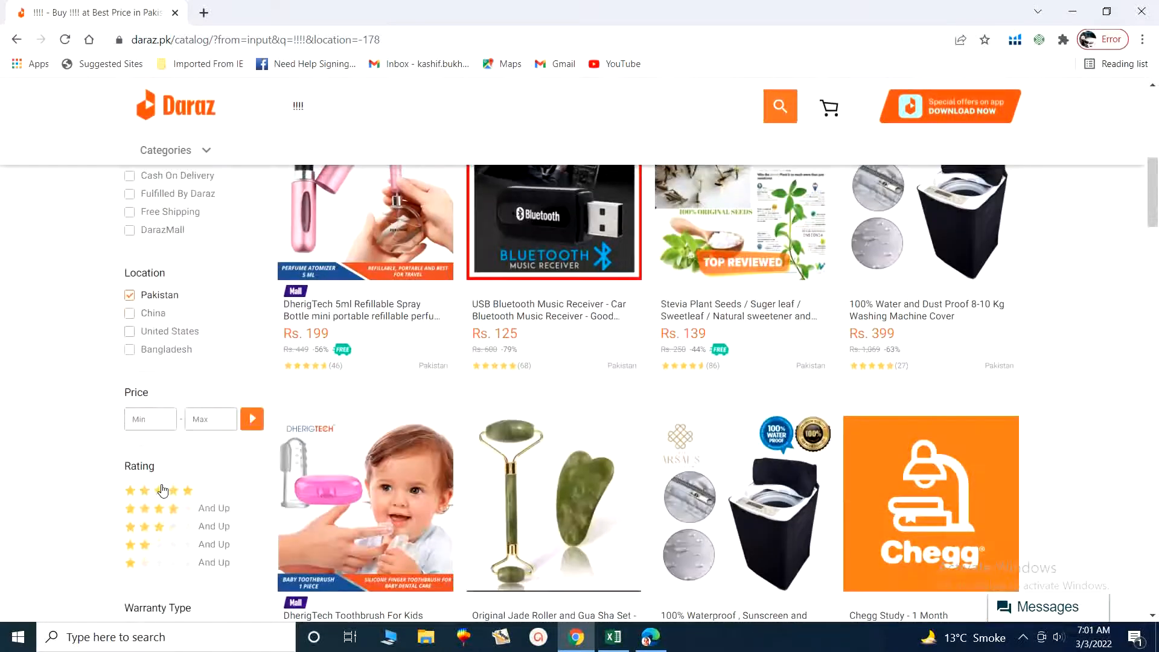
click(209, 419)
text(700)
click(252, 419)
Filter the search results to products rated 4 stars and up
scroll(183, 483, down, 2)
scroll(183, 484, down, 8)
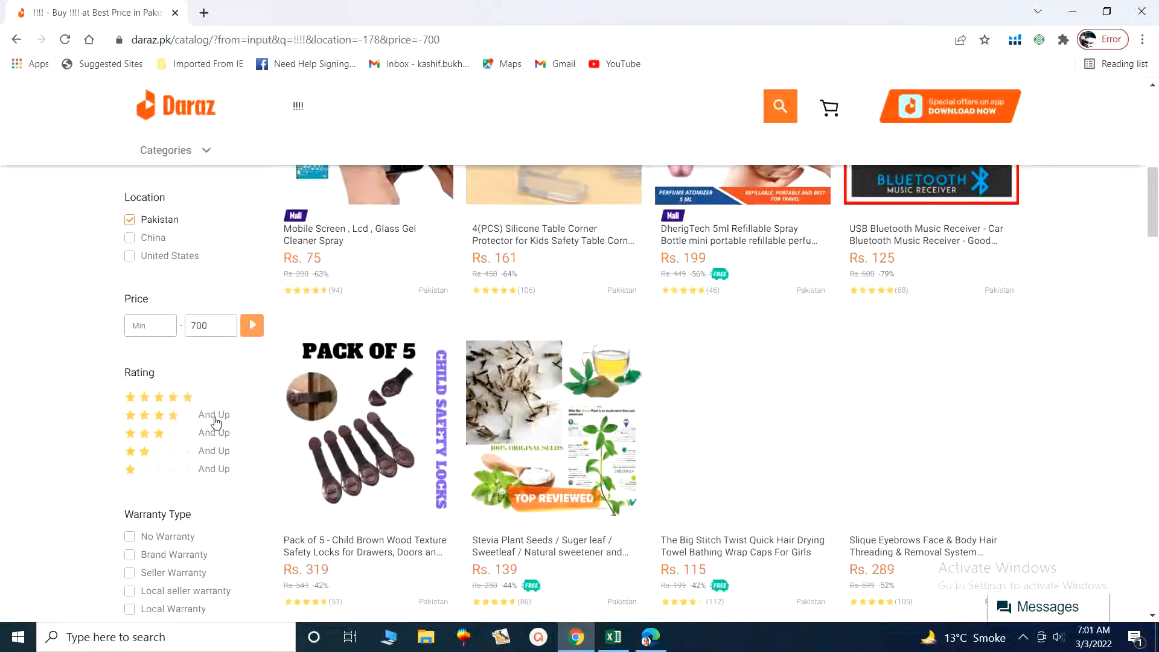
click(215, 415)
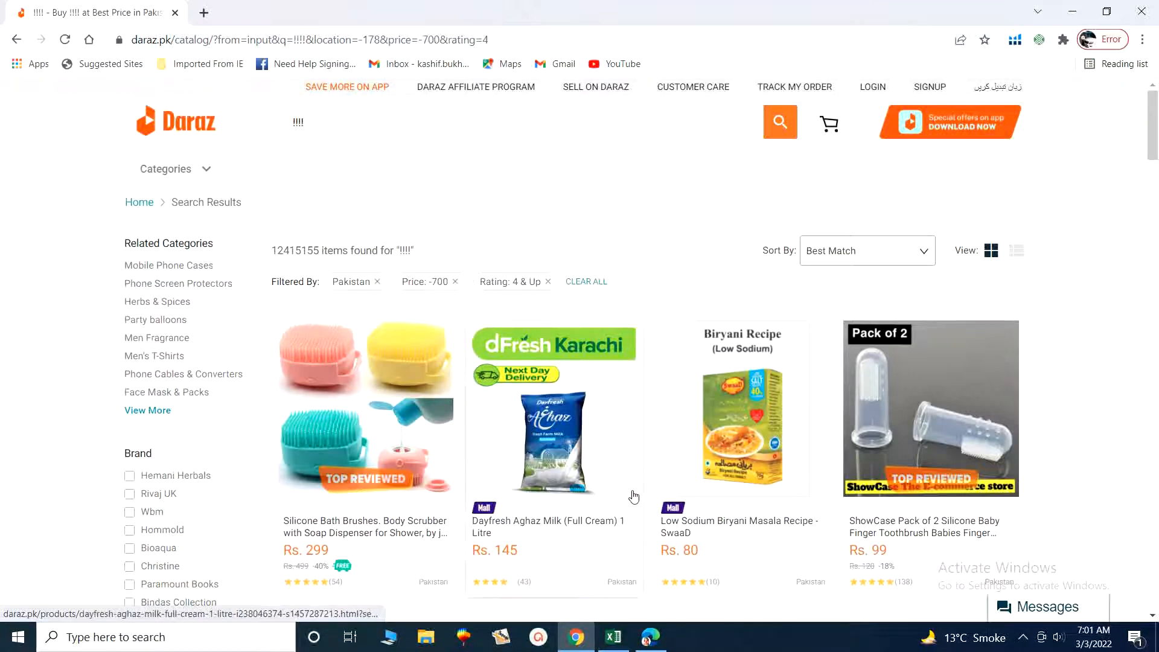
Look through the first page of filtered products, comparing their prices, ratings and review numbers
scroll(631, 492, down, 2)
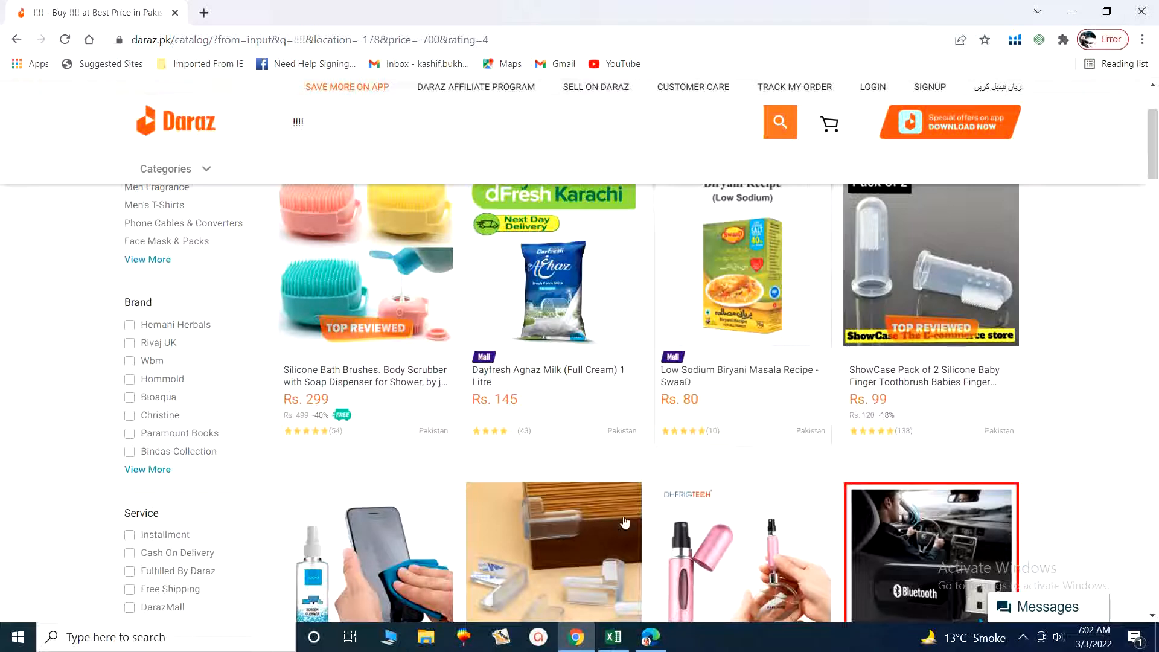
scroll(705, 460, down, 4)
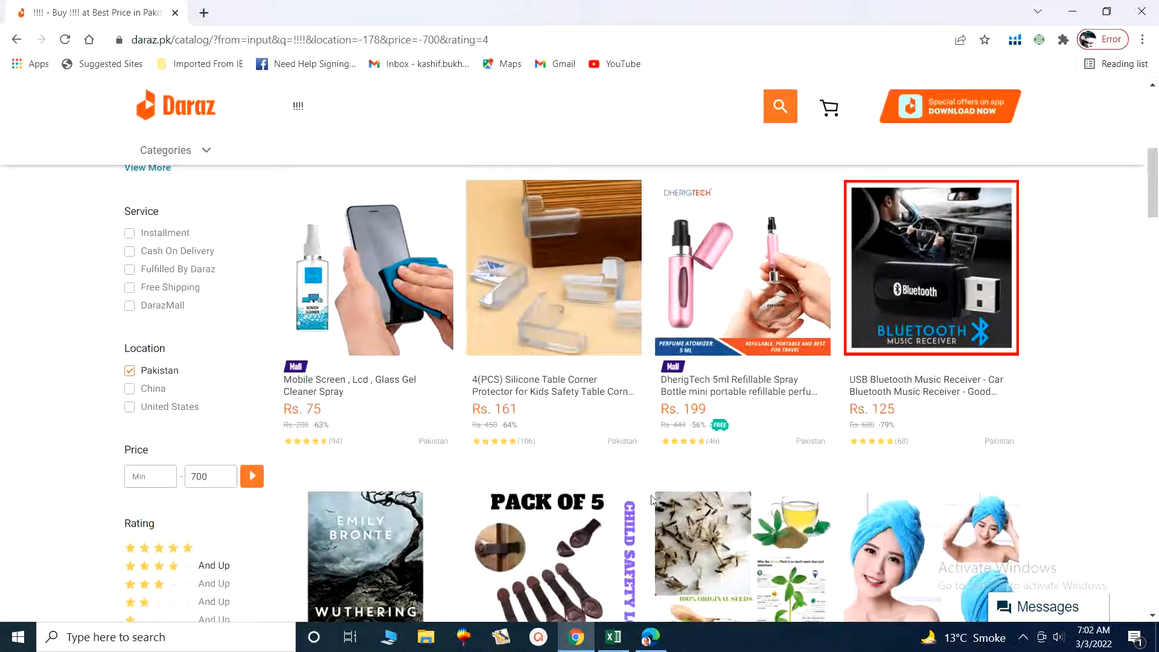
scroll(792, 502, down, 1)
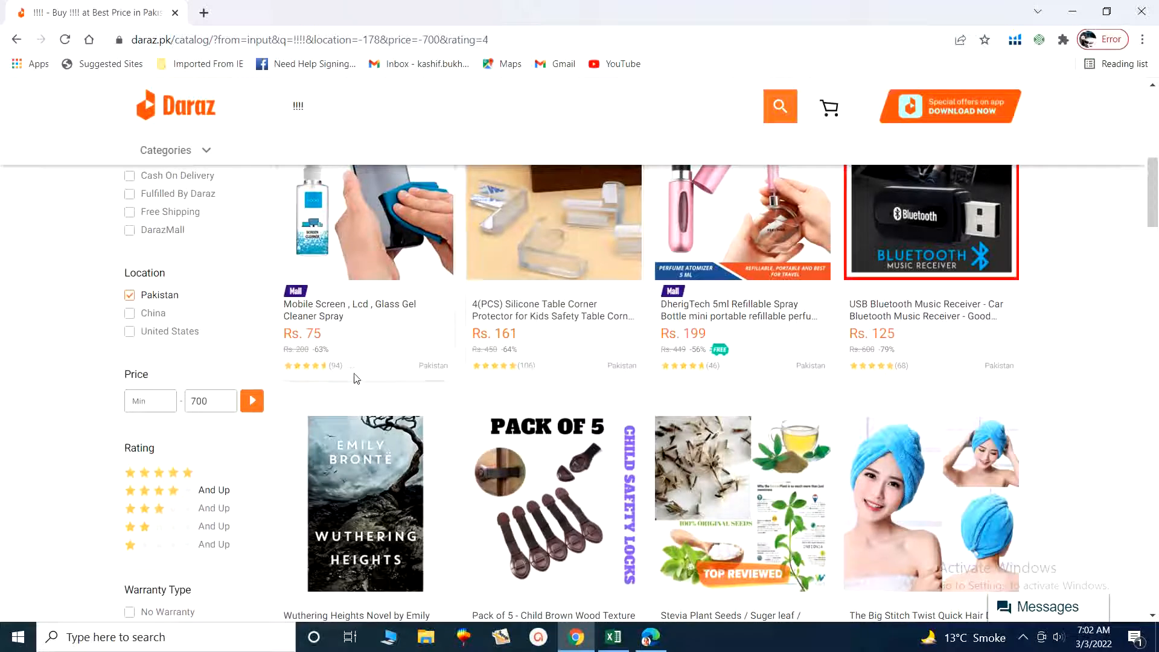
scroll(898, 403, down, 3)
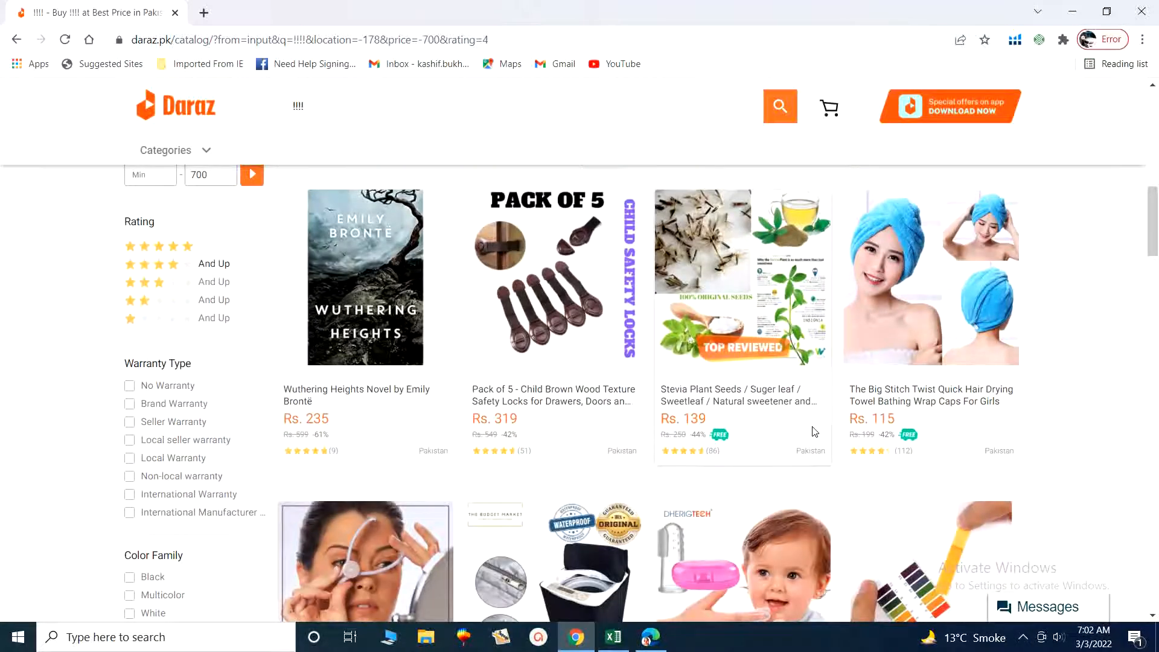
scroll(812, 432, down, 1)
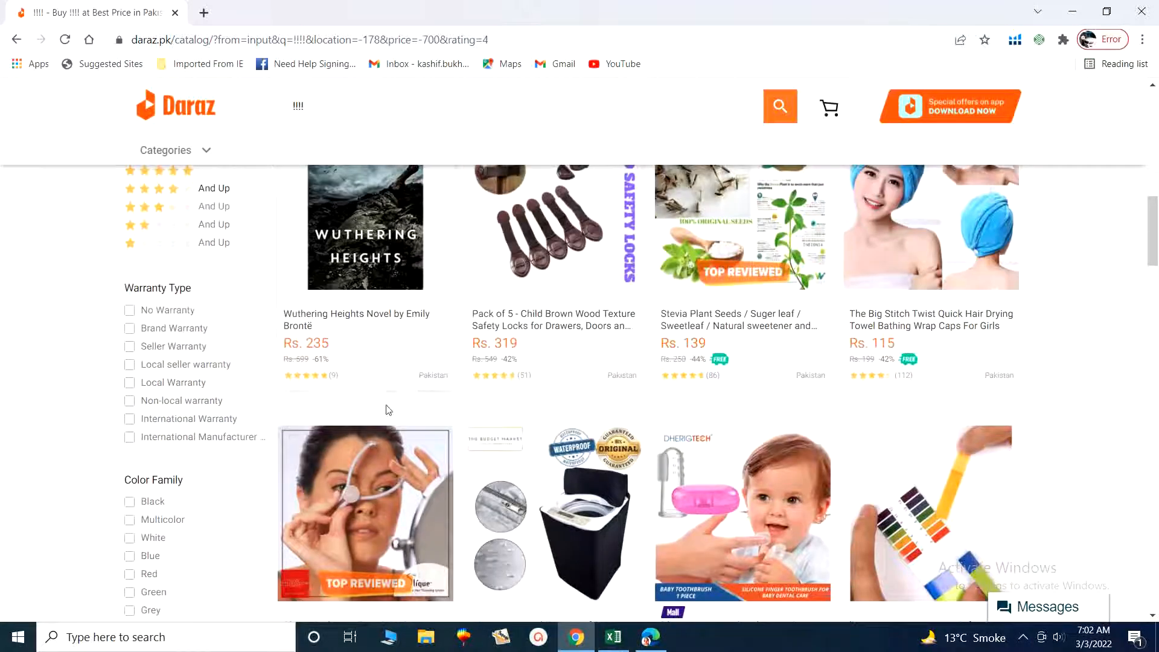
scroll(740, 490, down, 2)
scroll(751, 493, down, 1)
scroll(752, 492, down, 1)
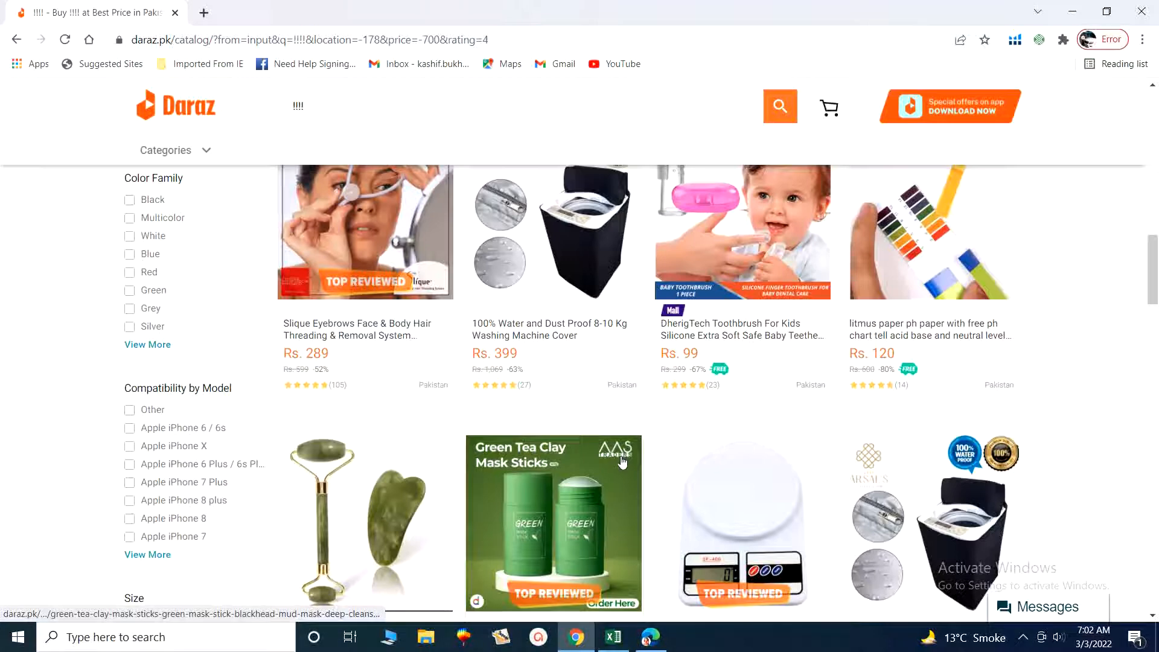
scroll(628, 465, down, 2)
scroll(628, 465, down, 1)
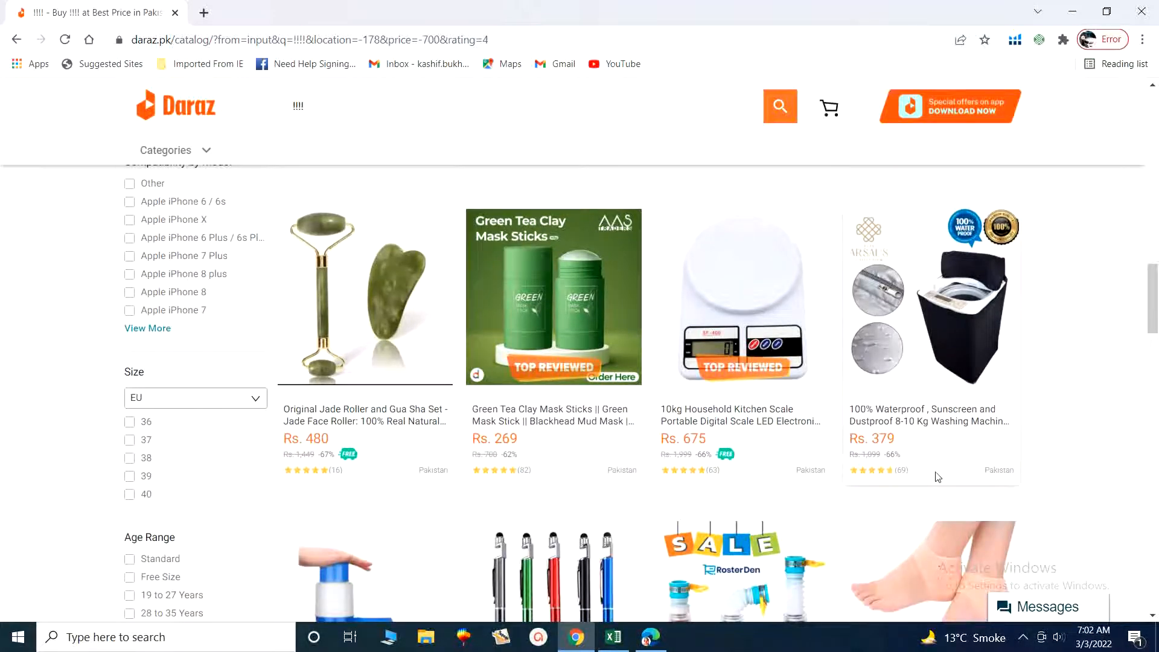
scroll(754, 464, down, 8)
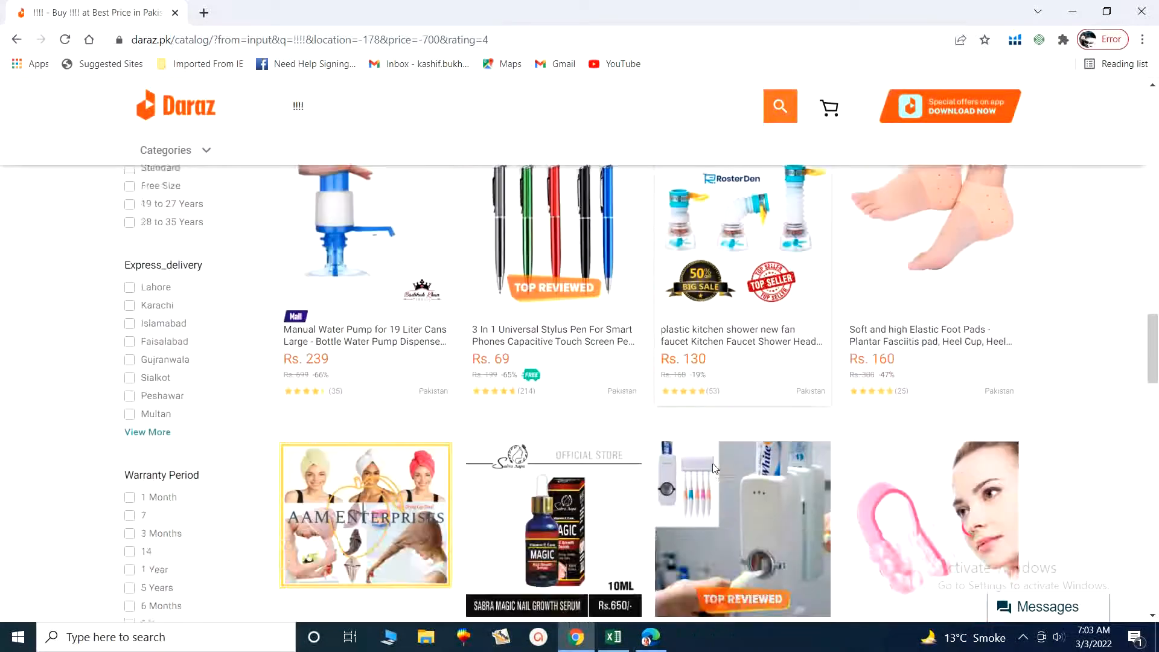
scroll(713, 462, down, 5)
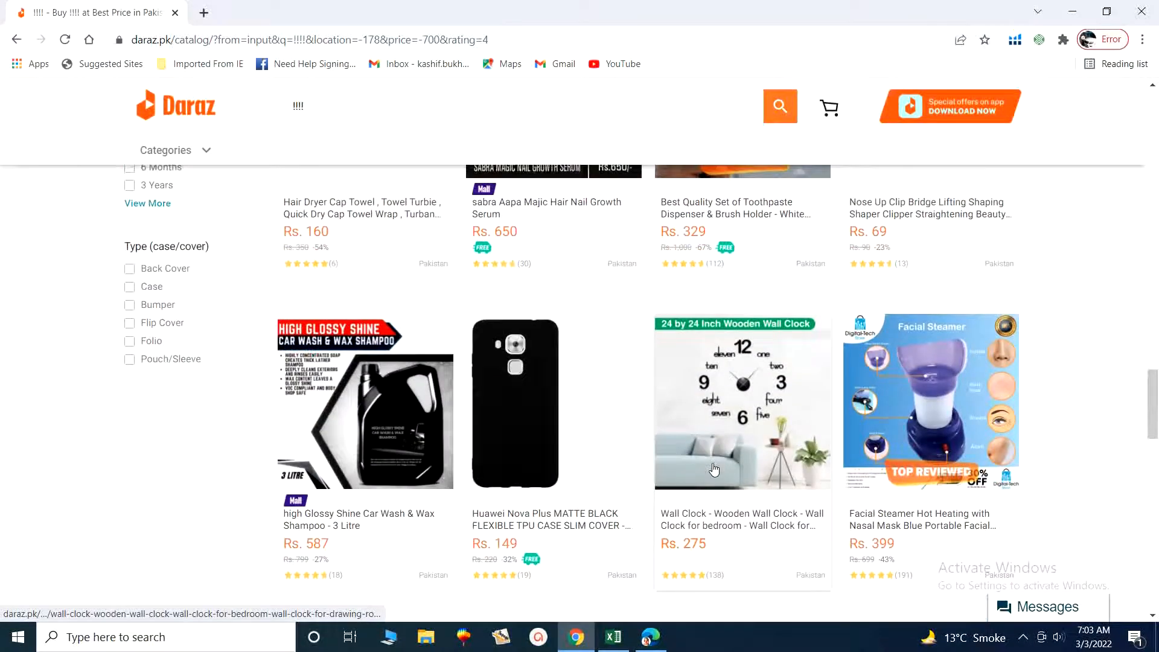
scroll(714, 469, down, 5)
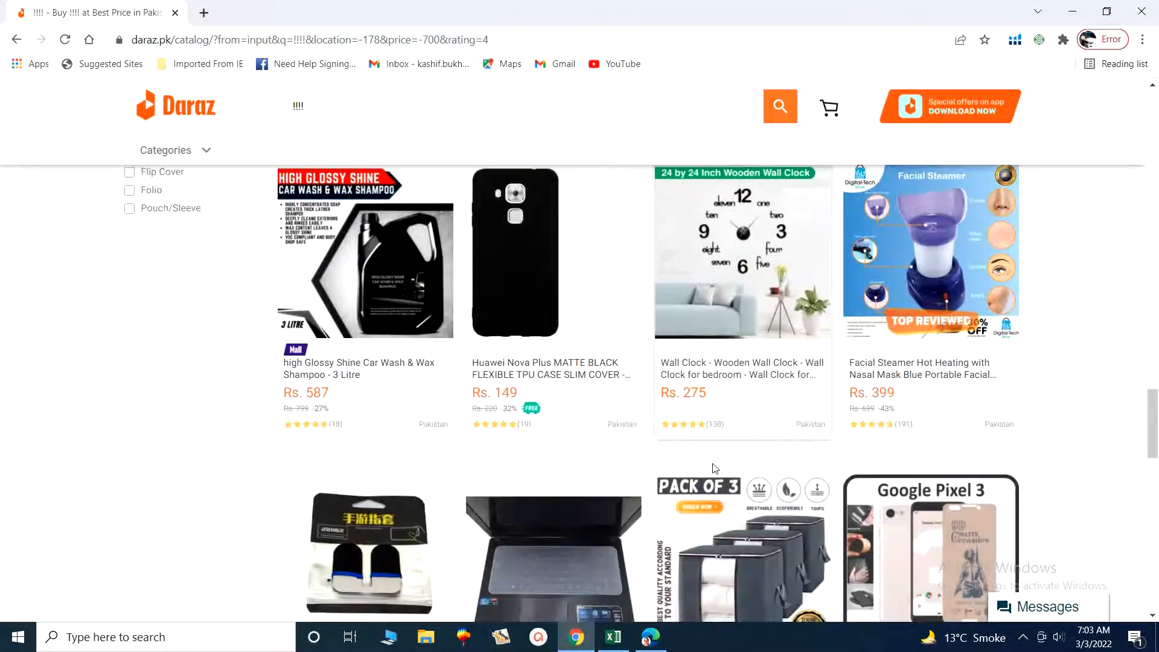
scroll(713, 469, down, 3)
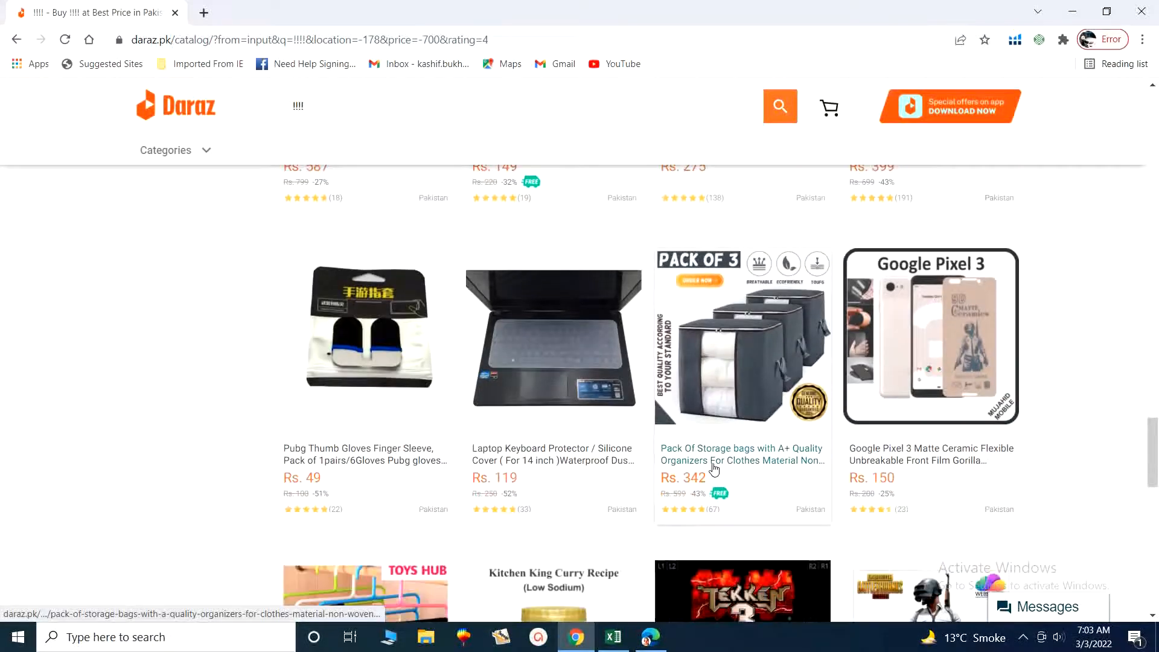
scroll(714, 468, down, 3)
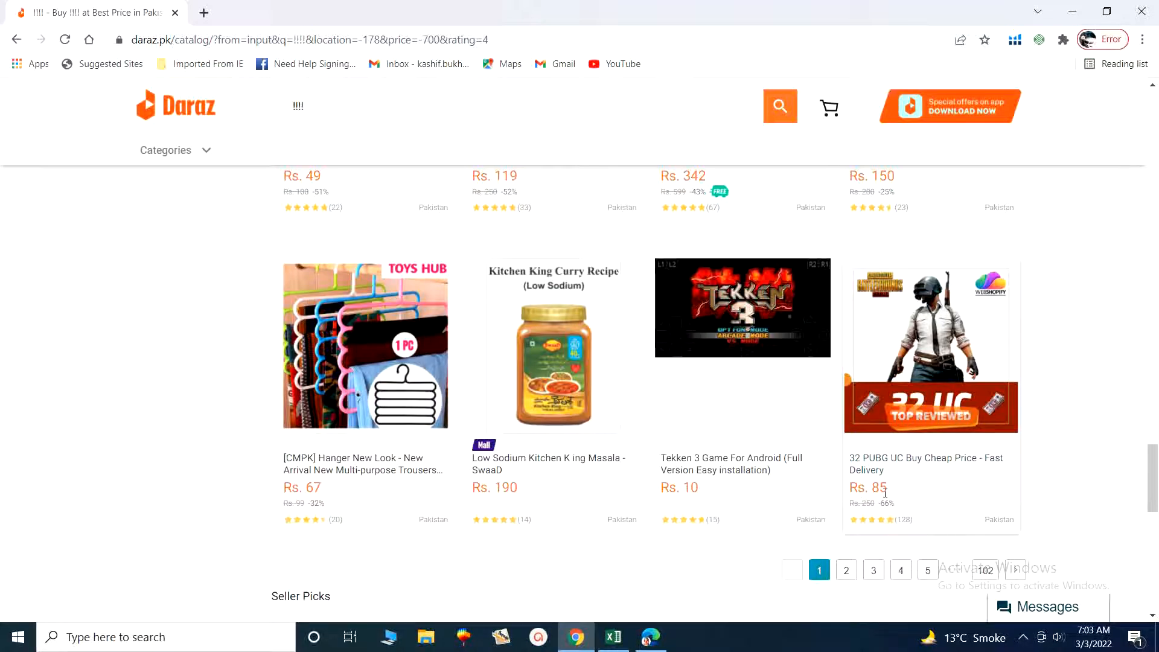
Open the "32 PUBG UC Buy Cheap Price - Fast Delivery" product and examine its details, ratings, reviews and star-rating filter options
click(911, 469)
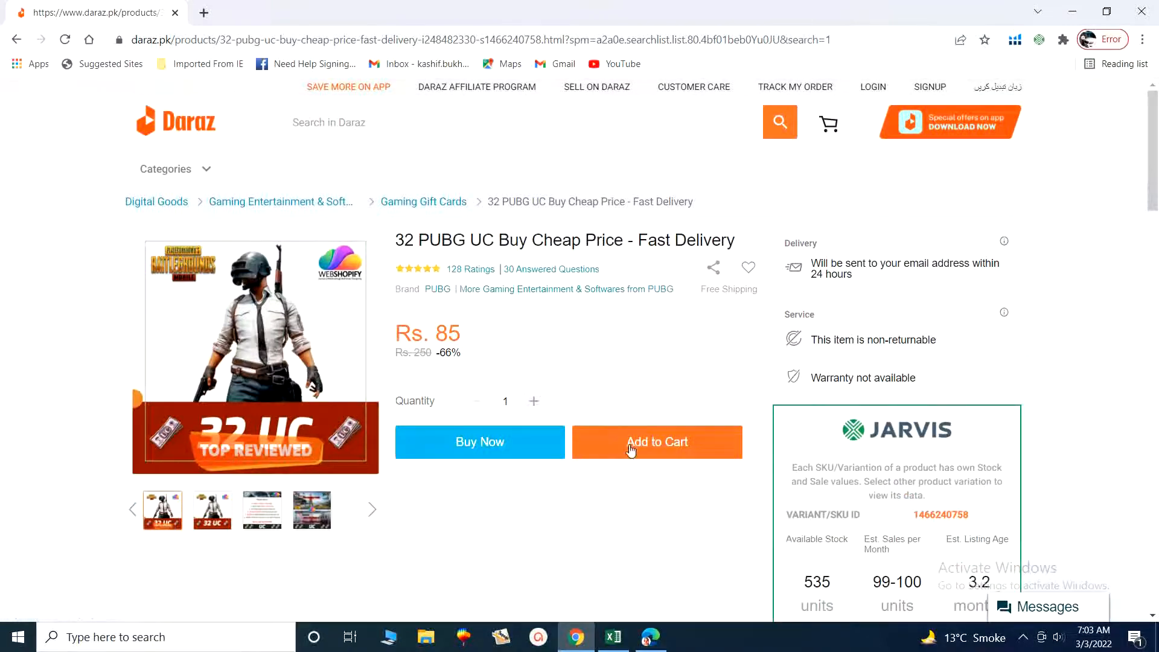
scroll(641, 501, down, 10)
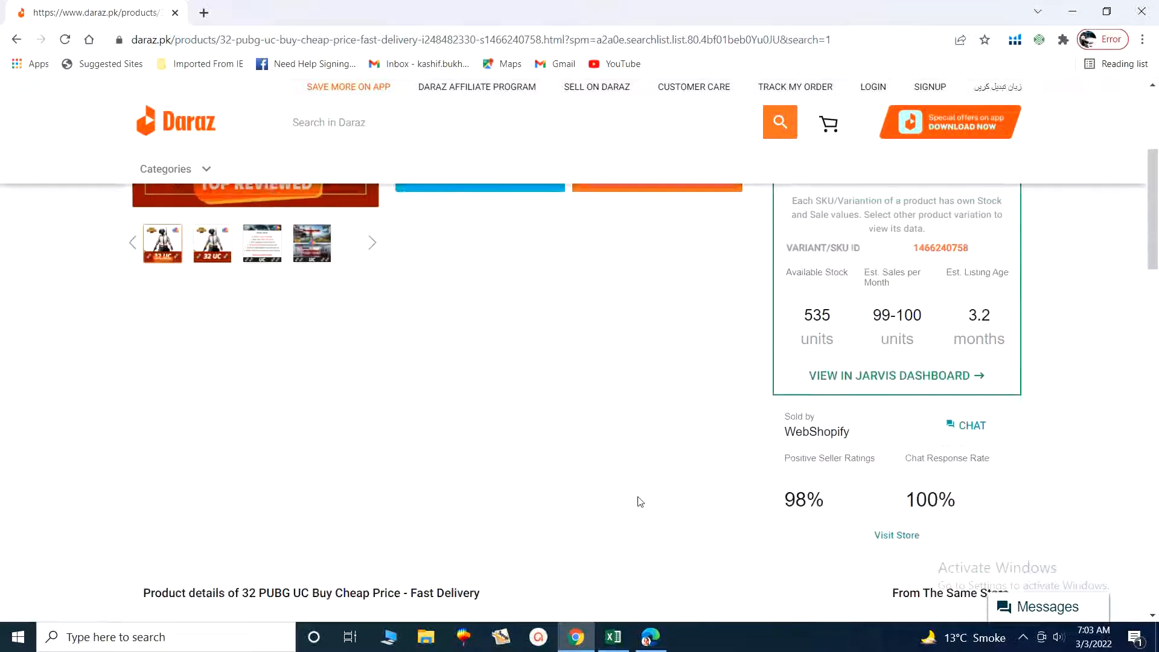
scroll(639, 501, down, 7)
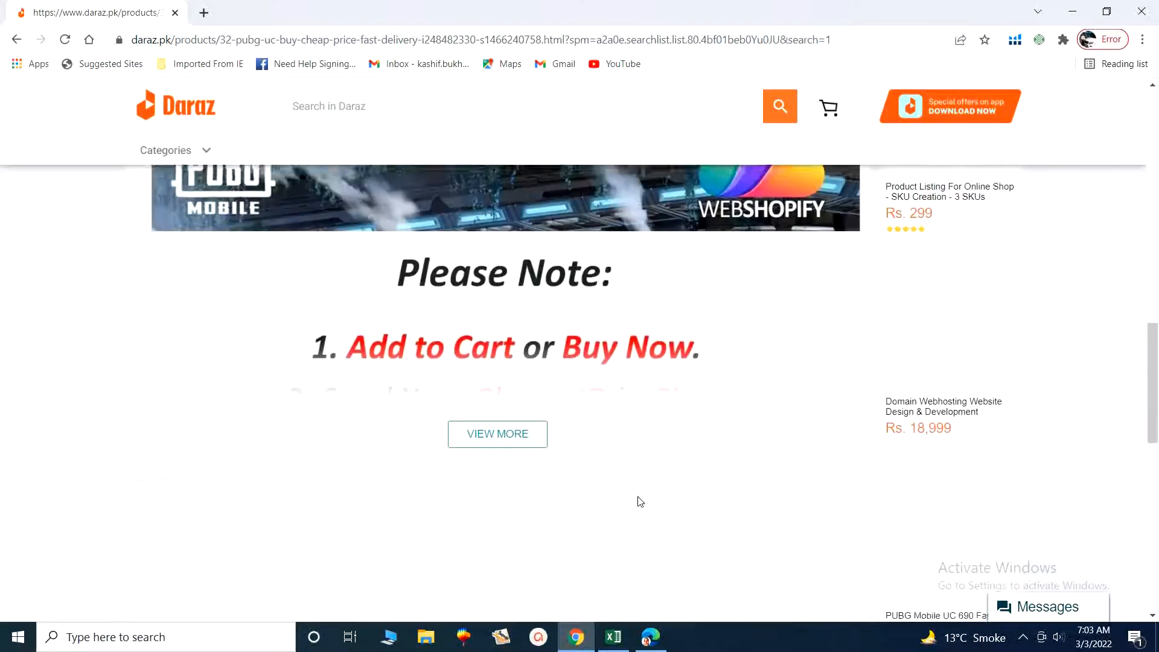
scroll(640, 501, down, 1)
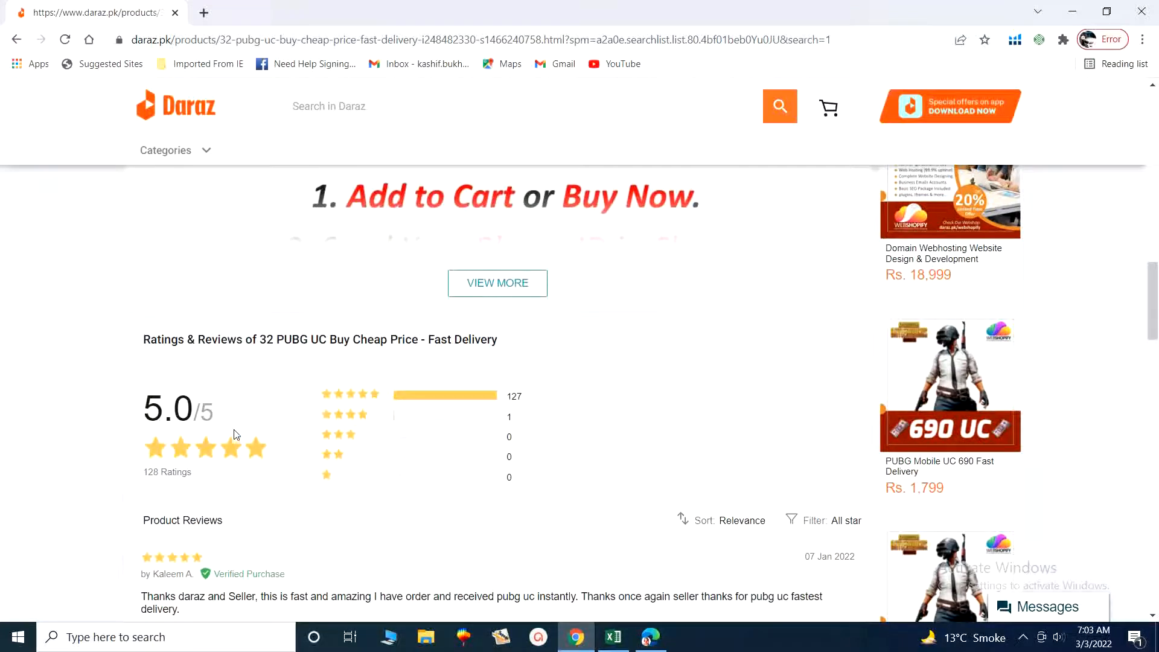
scroll(277, 452, down, 1)
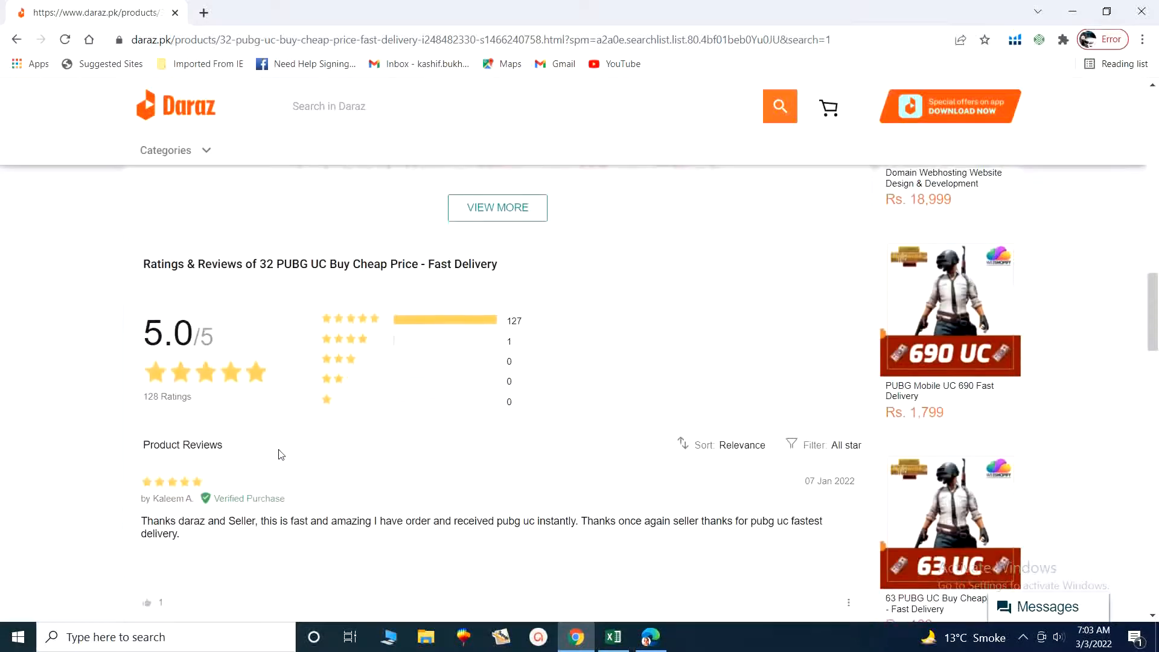
click(846, 453)
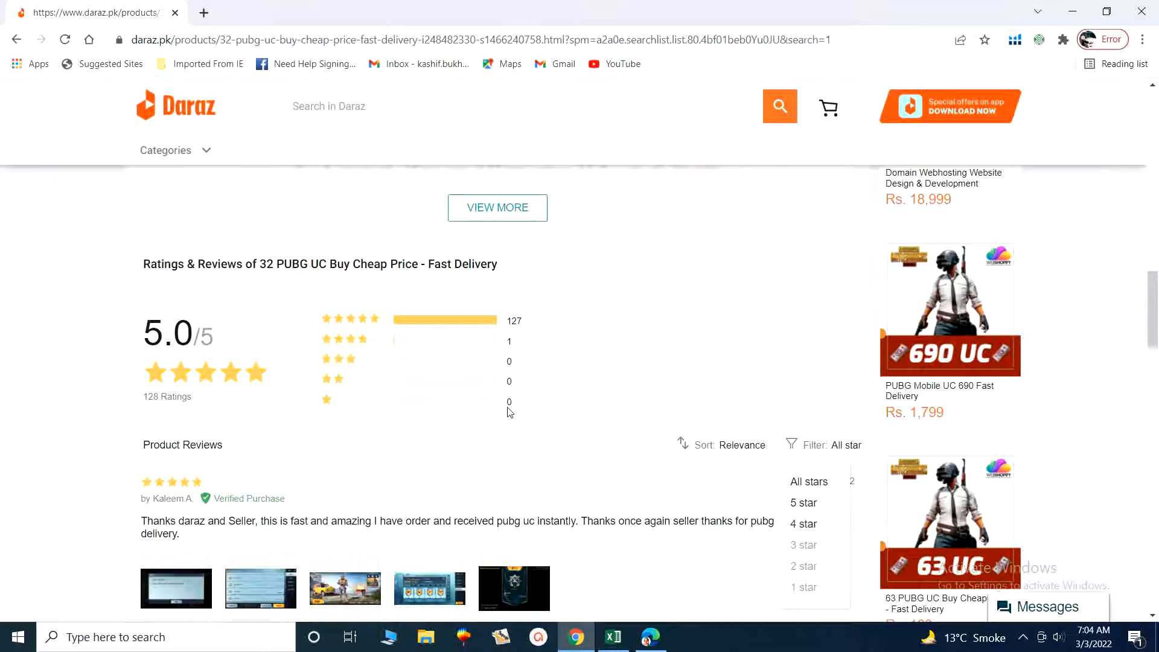
scroll(508, 409, up, 20)
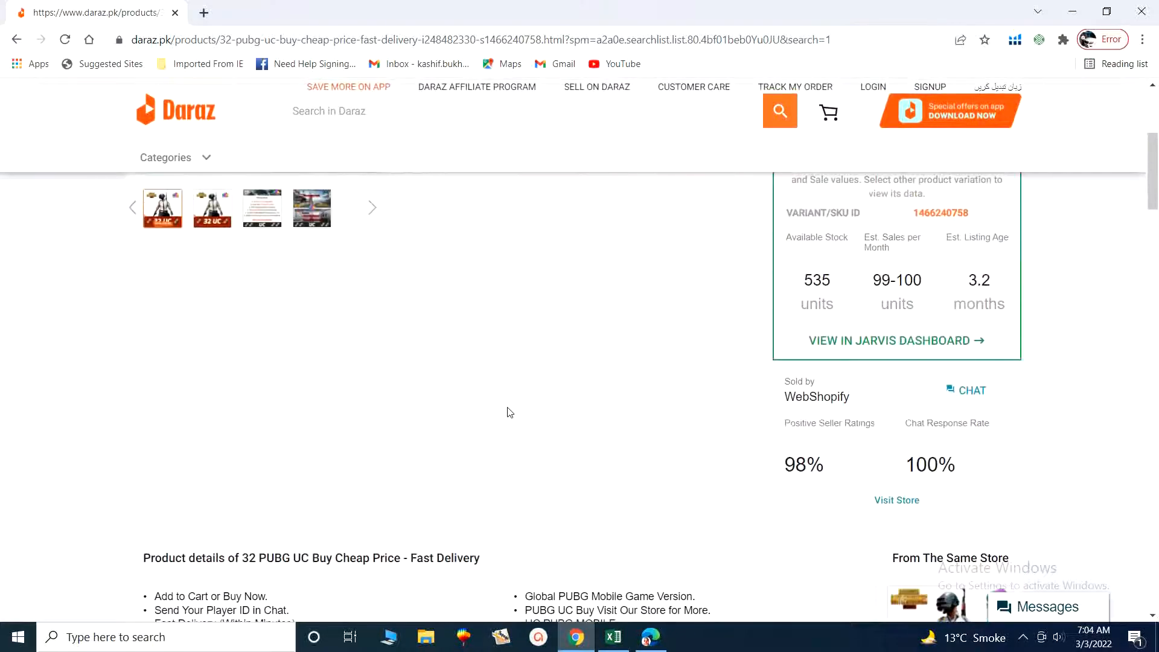
scroll(508, 413, up, 2)
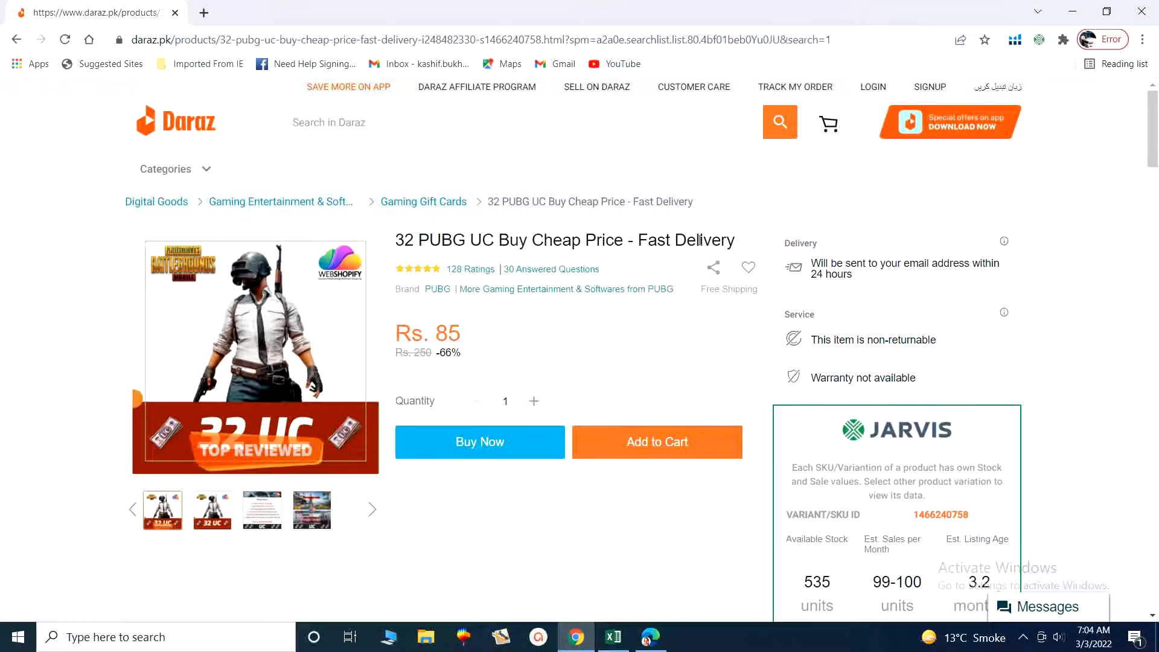
Copy "32 PUBG UC" from the product title, search Daraz for it and look through the competing listings
double_click(399, 241)
drag(418, 241, 492, 242)
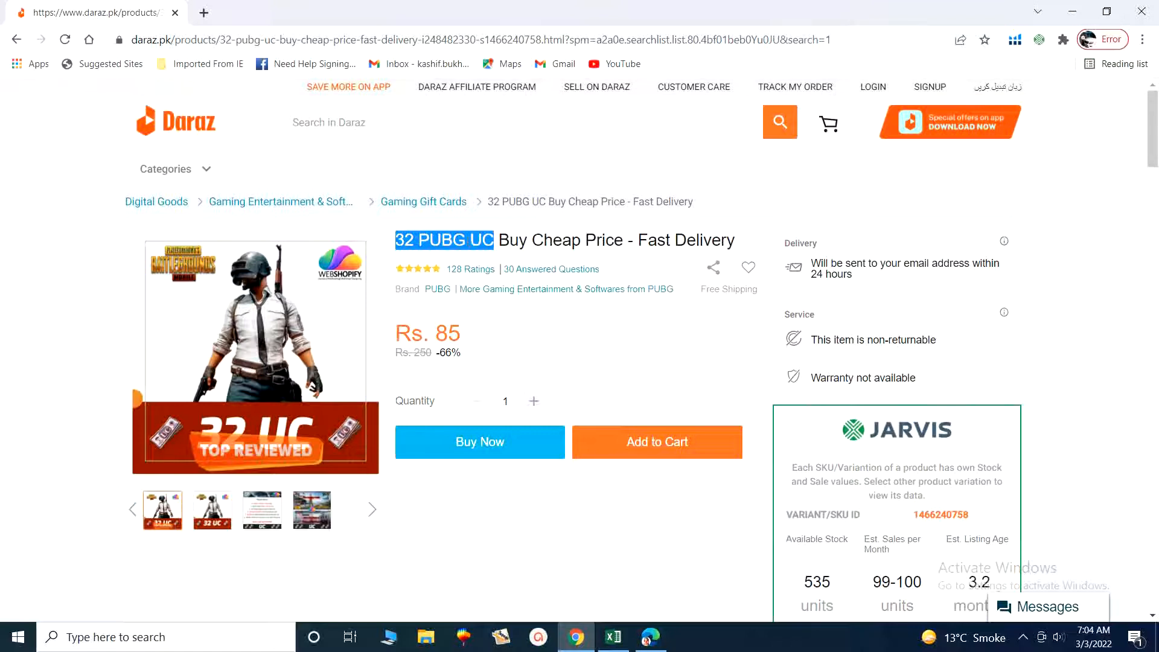
right_click(473, 244)
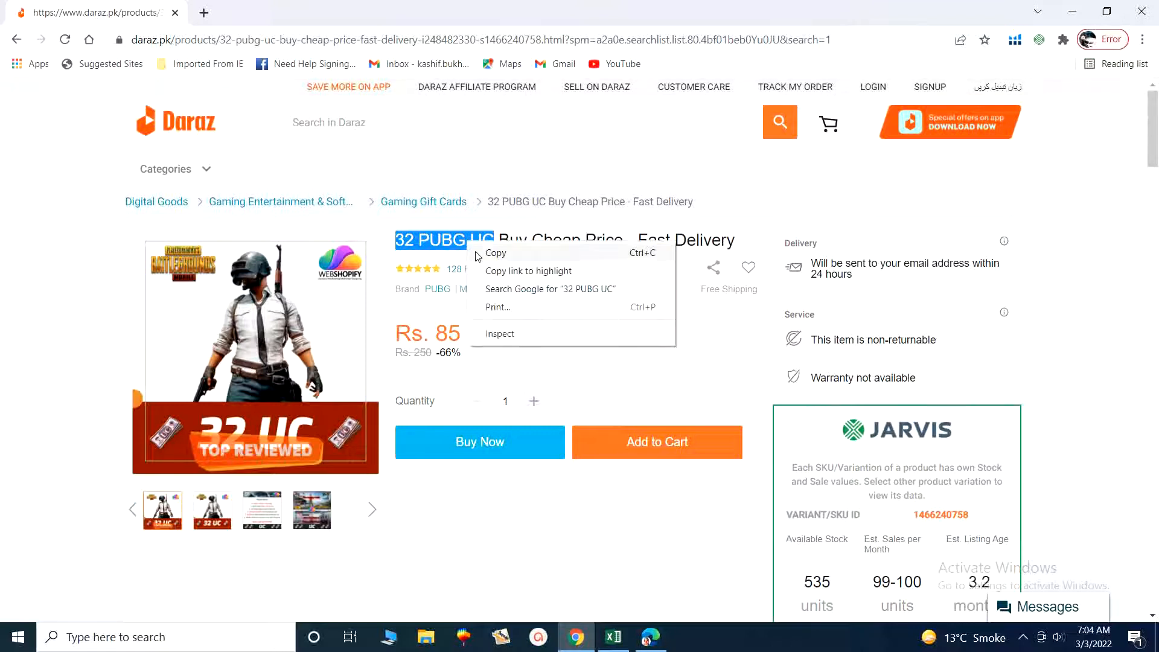
click(480, 252)
click(393, 122)
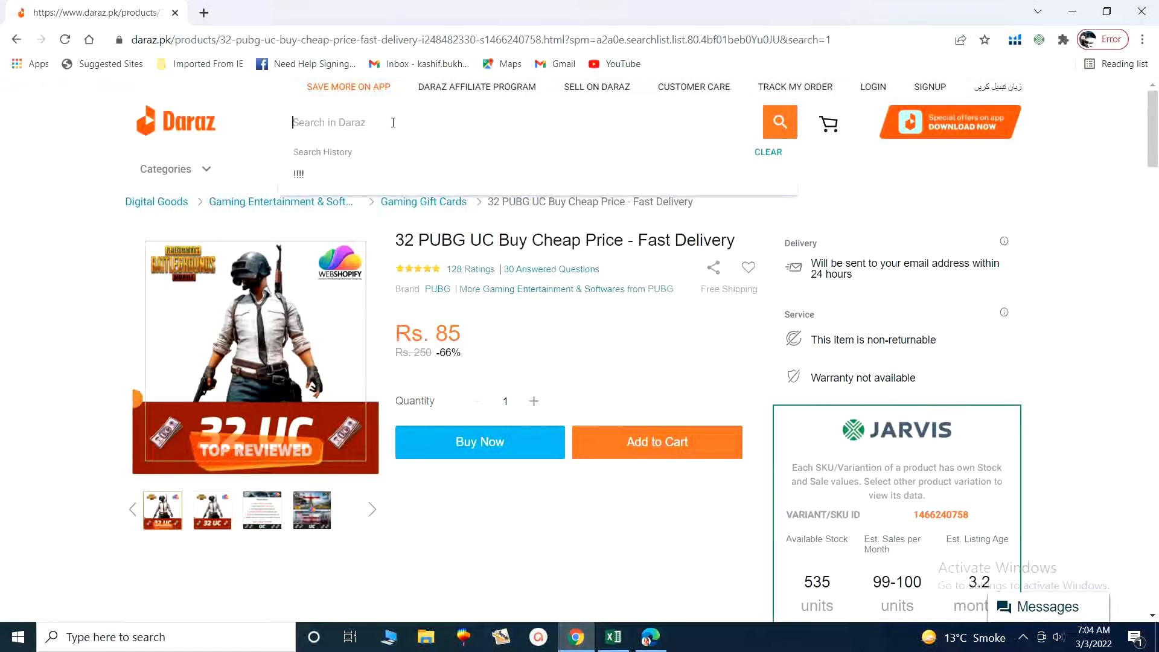
key(ctrl+v)
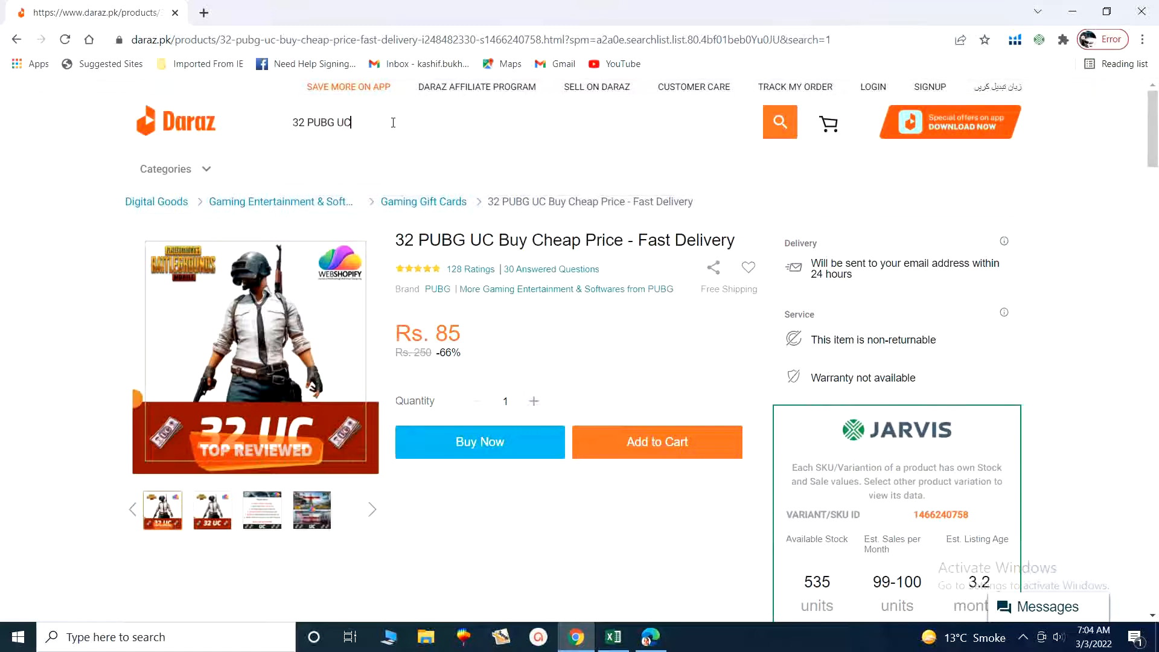
key(Return)
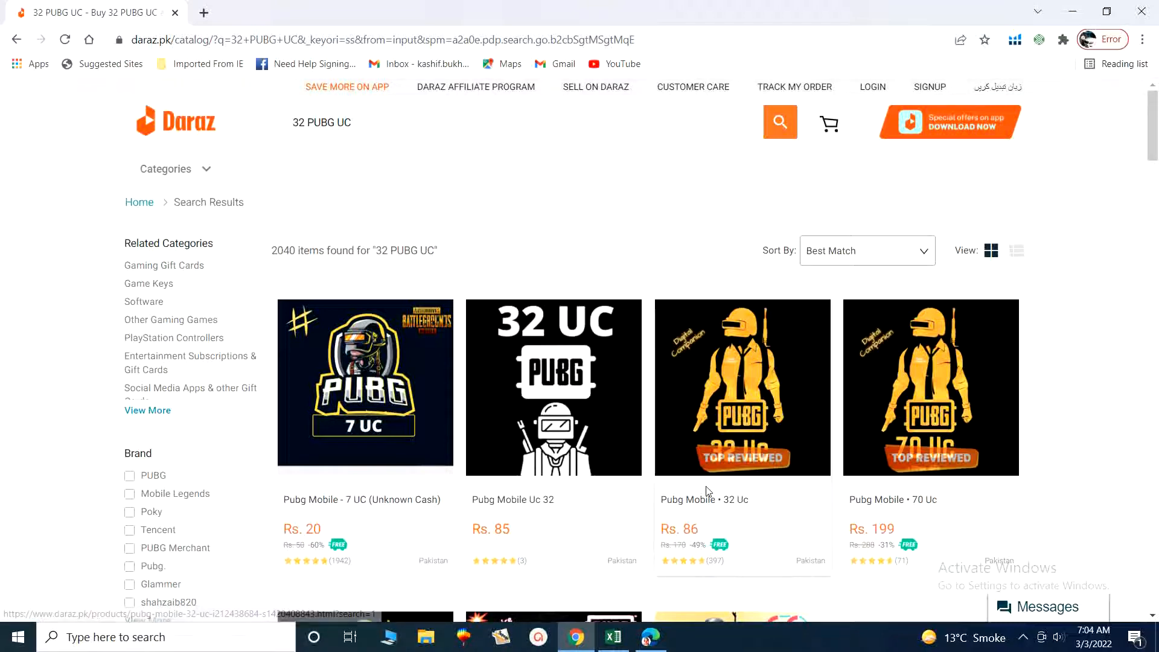
scroll(707, 490, down, 5)
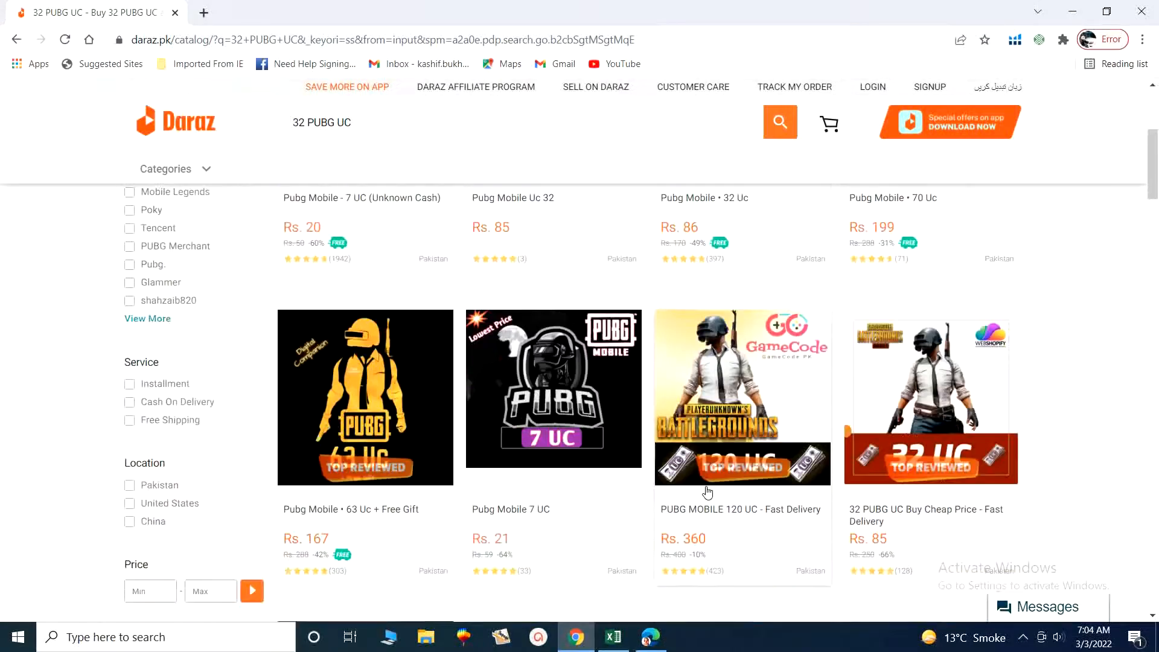
Compare the prices, ratings and review numbers of the competing PUBG UC listings in the search results
scroll(708, 491, down, 2)
scroll(708, 491, down, 3)
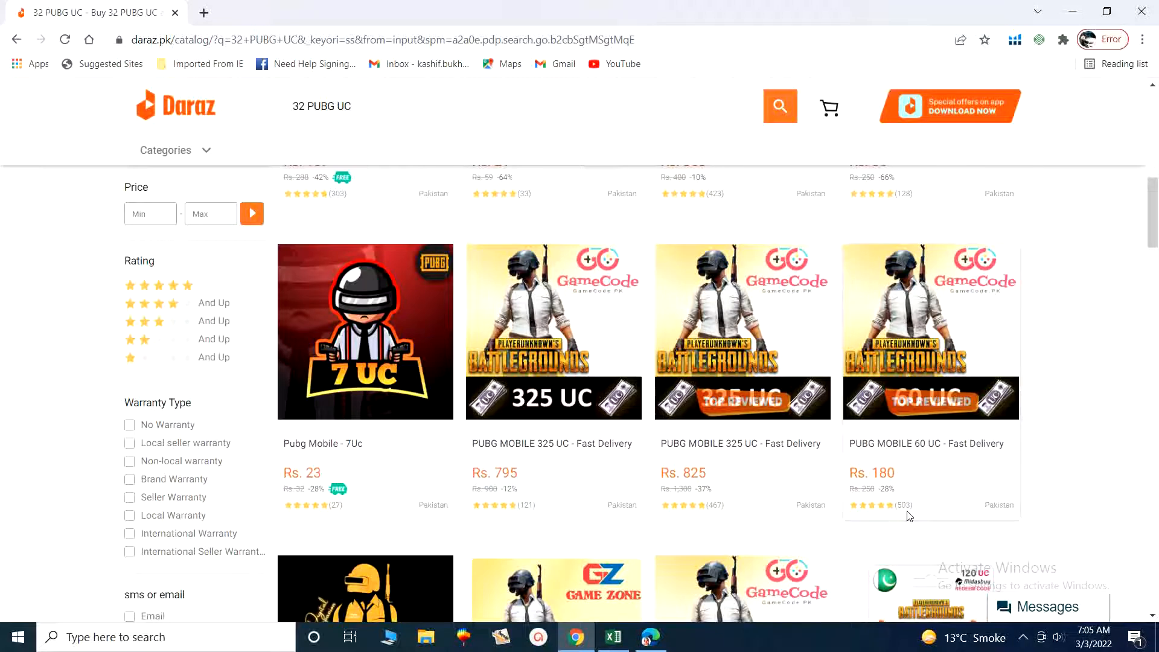
scroll(803, 516, down, 2)
scroll(803, 518, down, 2)
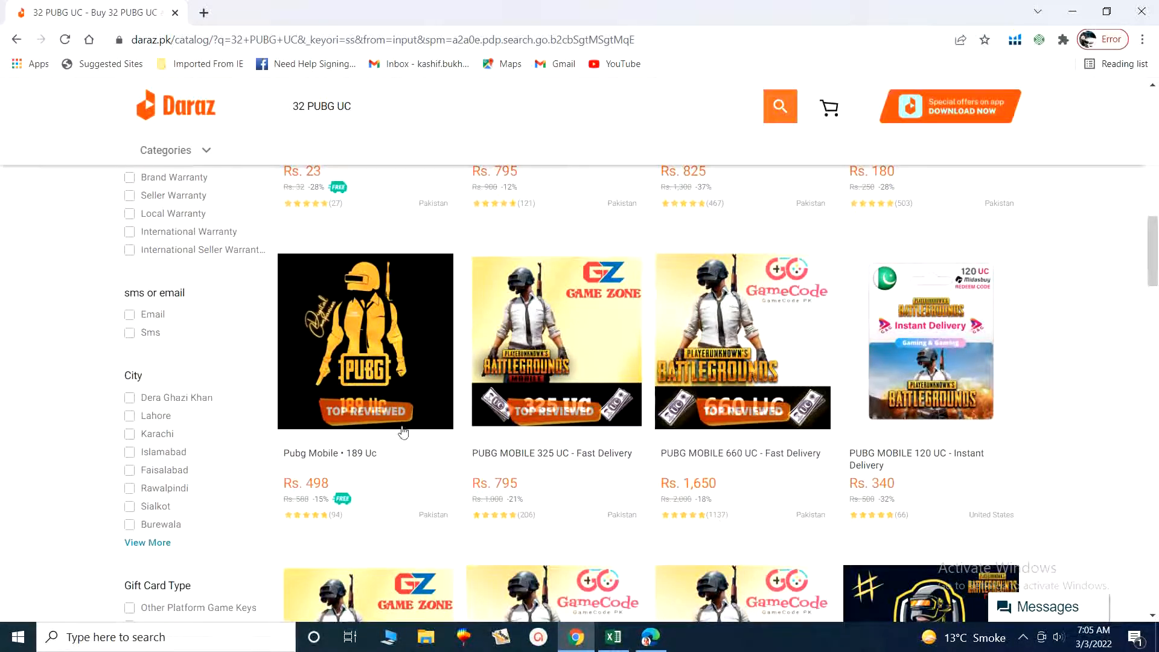
scroll(649, 473, up, 6)
scroll(657, 473, up, 6)
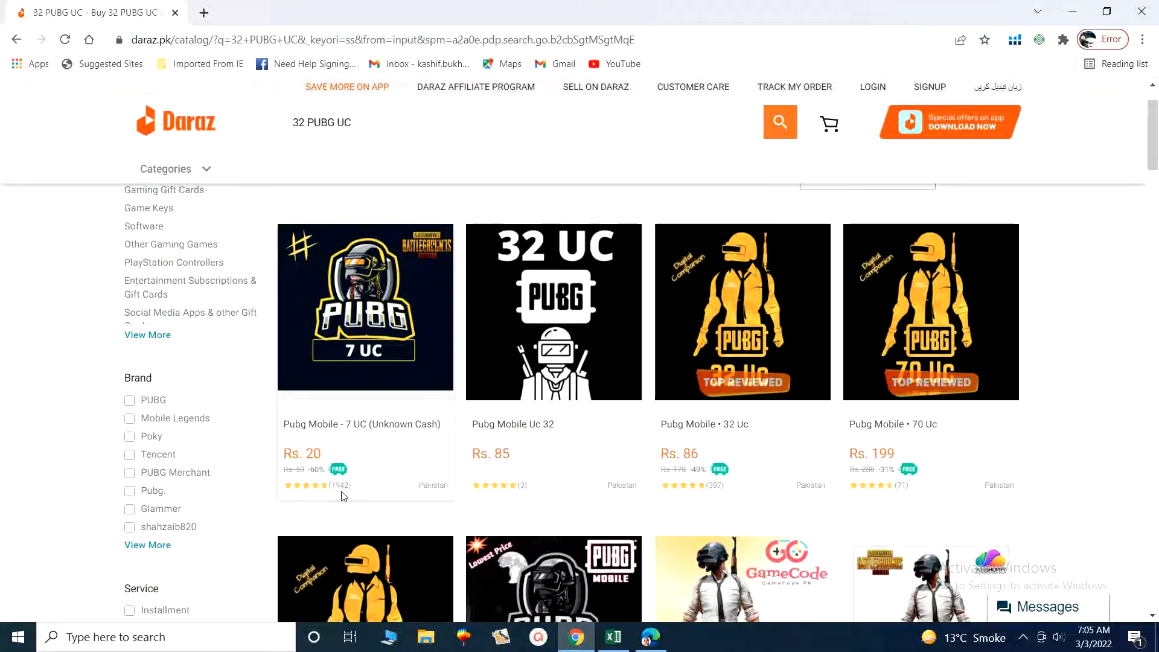
Open the "Pubg Mobile - 7 UC (Unknown Cash)" listing and search its page source for "stock"
click(368, 373)
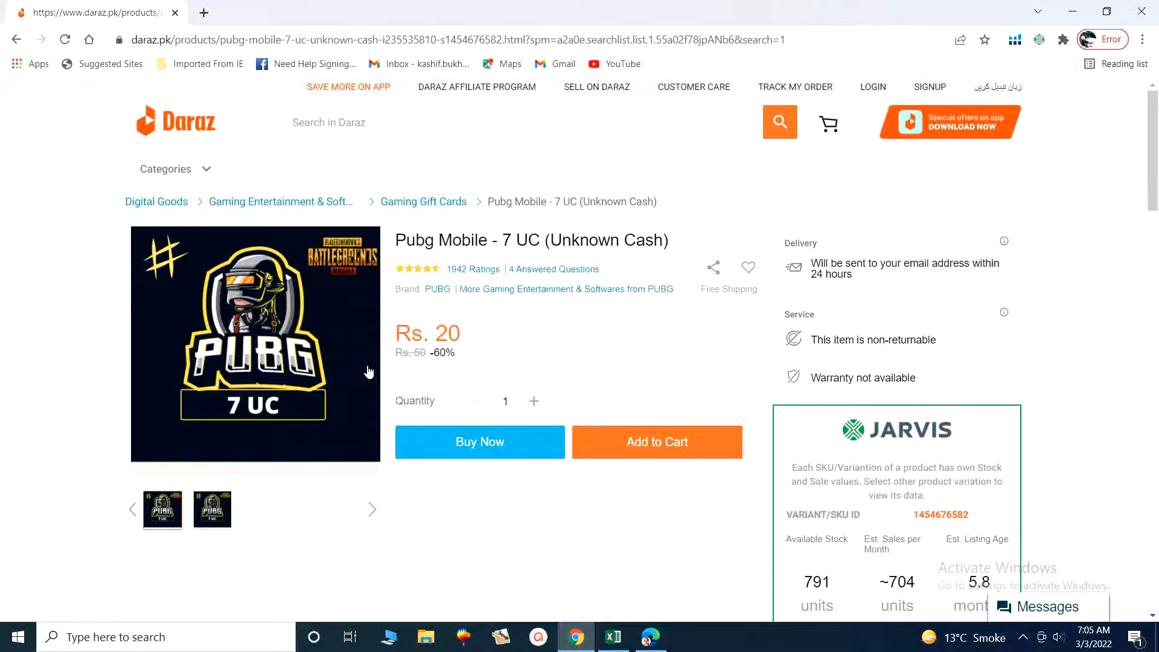
key(ctrl+u)
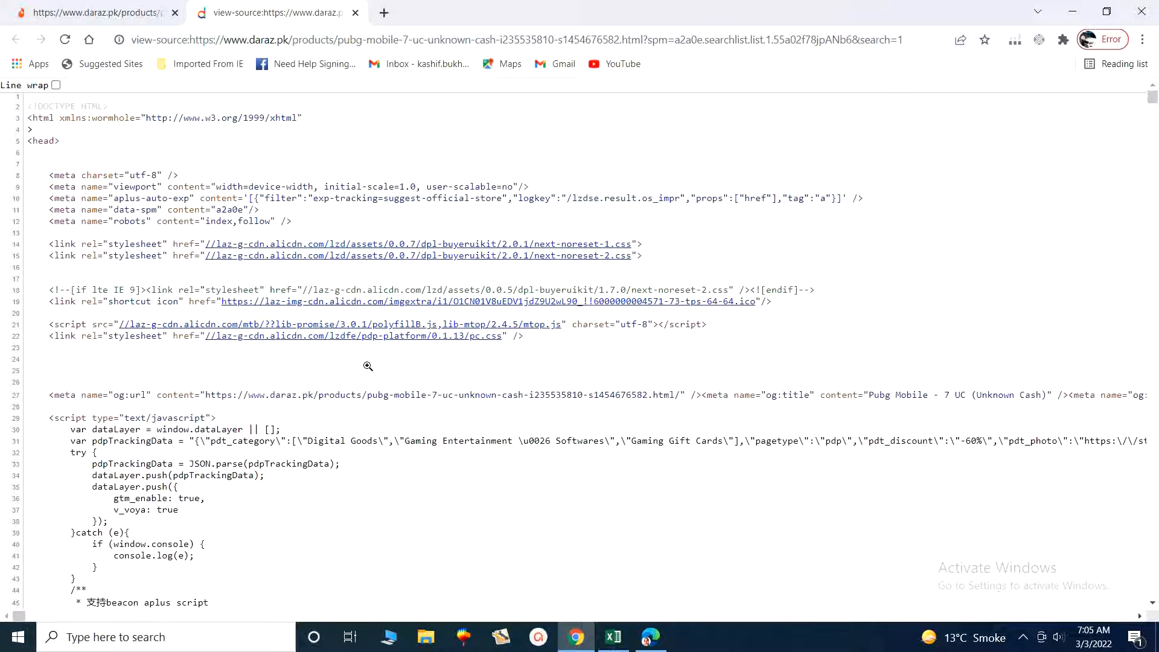
key(ctrl+f)
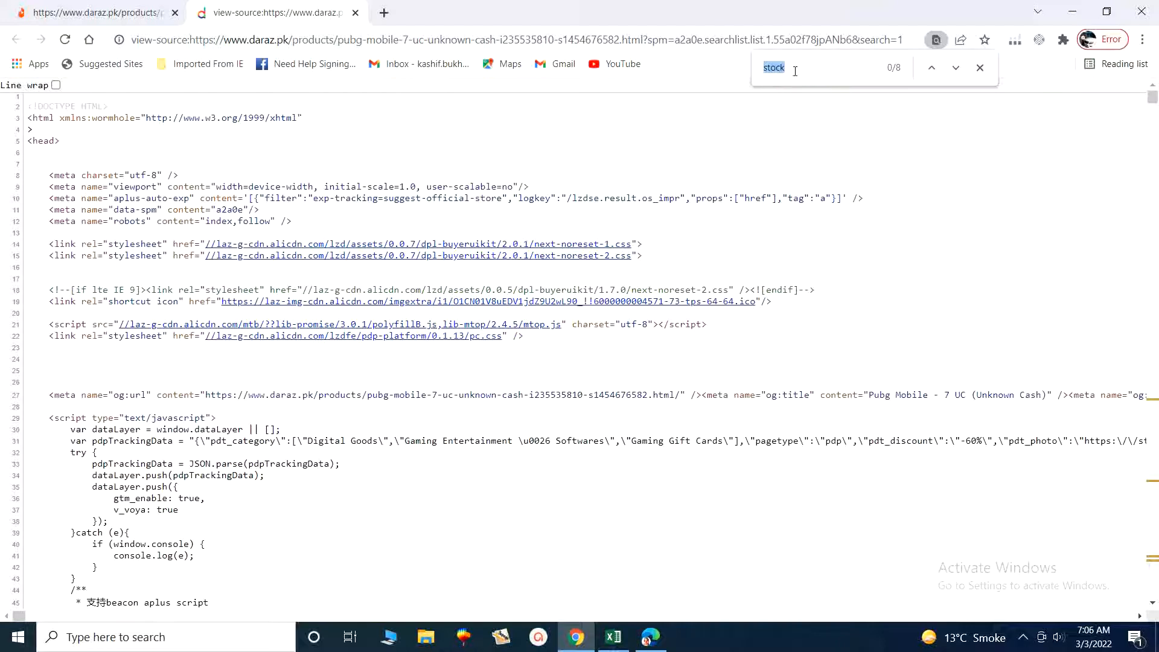
text(stock)
key(Return)
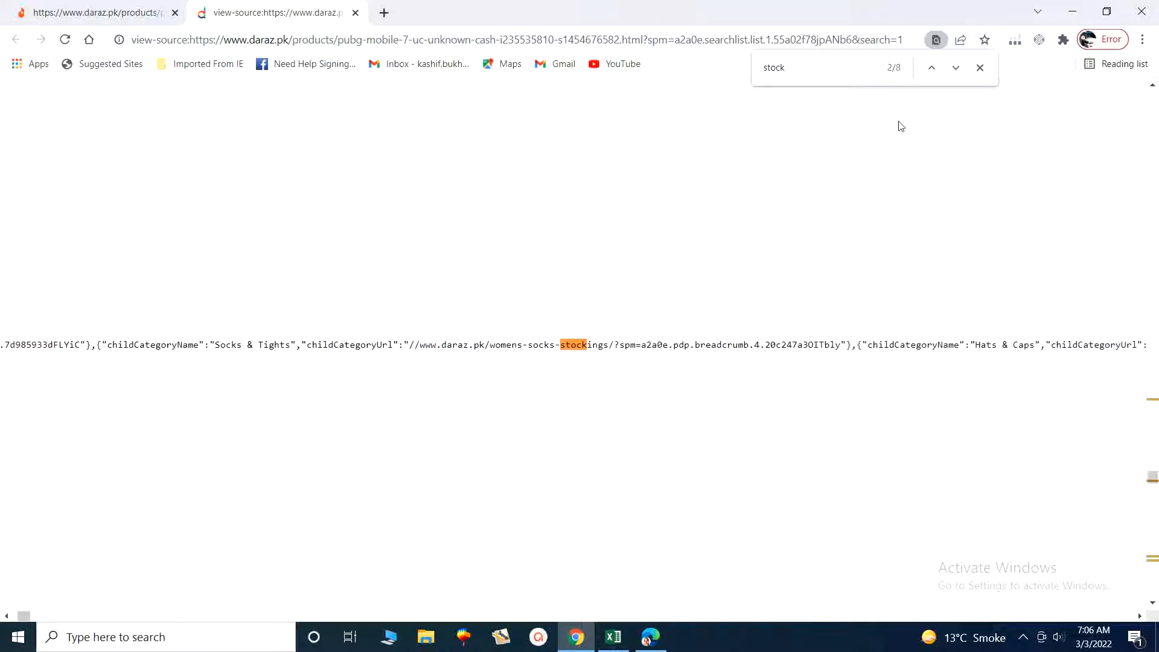
Step through the "stock" matches to the product SKU's stock entry and highlight its quantity
click(957, 69)
click(957, 70)
click(957, 70)
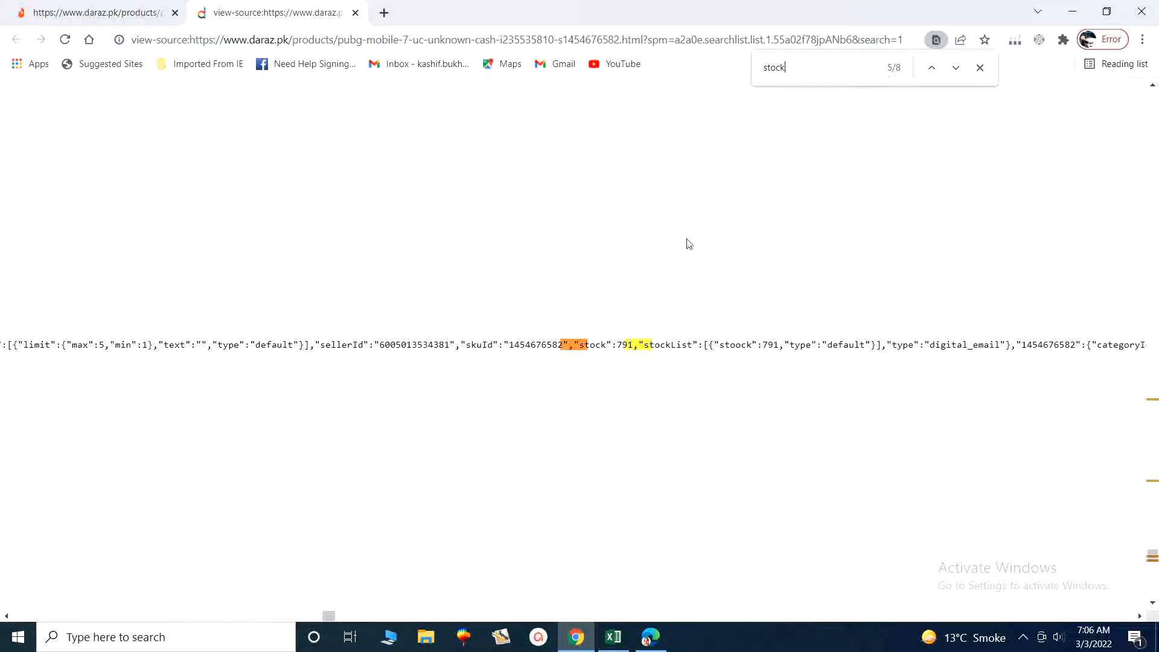
drag(633, 344, 627, 344)
click(635, 357)
drag(632, 348, 621, 345)
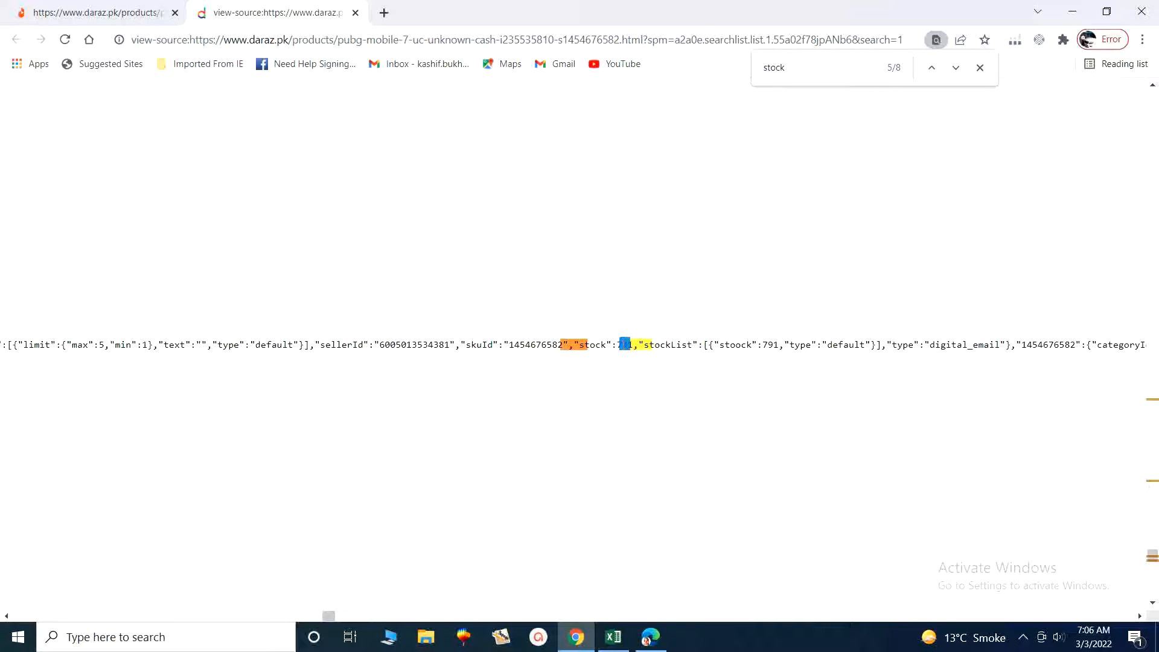
click(626, 357)
Switch to the product research workbook in Excel and go over the Product, Rank, Rank Change, Age and Review Count columns
click(614, 637)
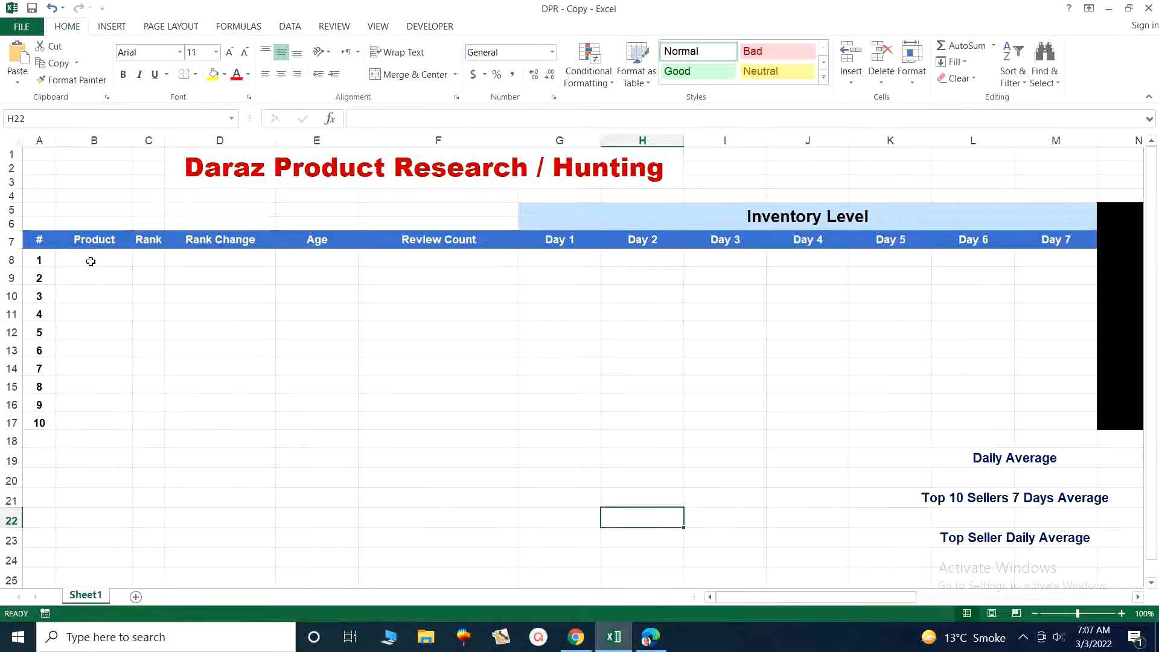
click(145, 263)
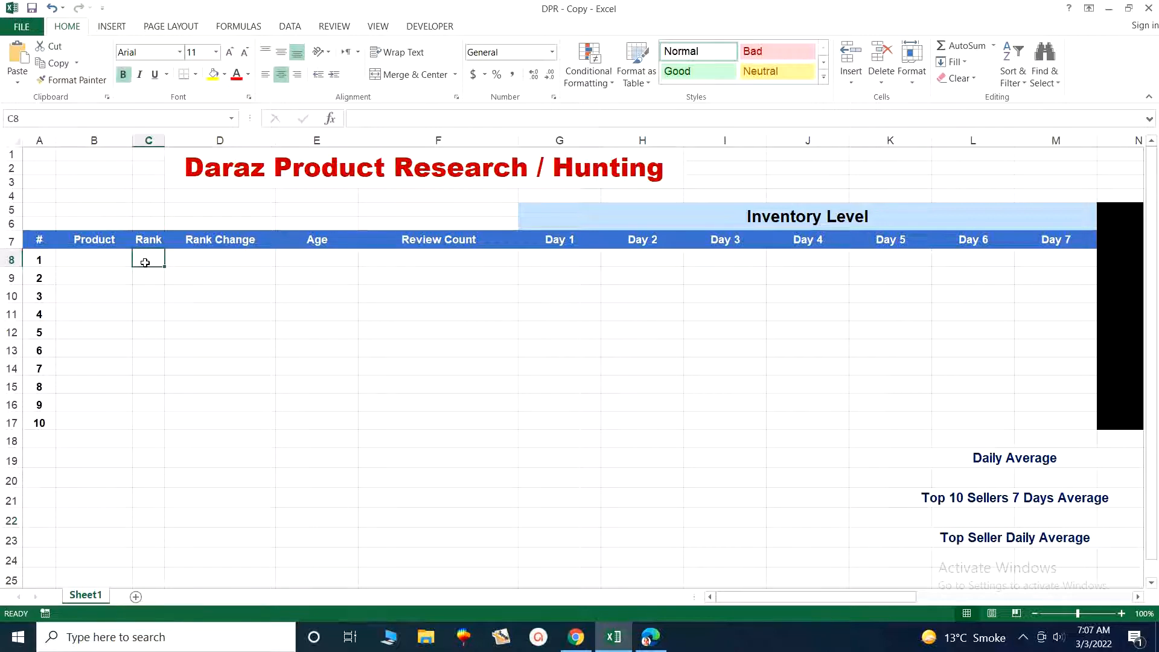
click(188, 262)
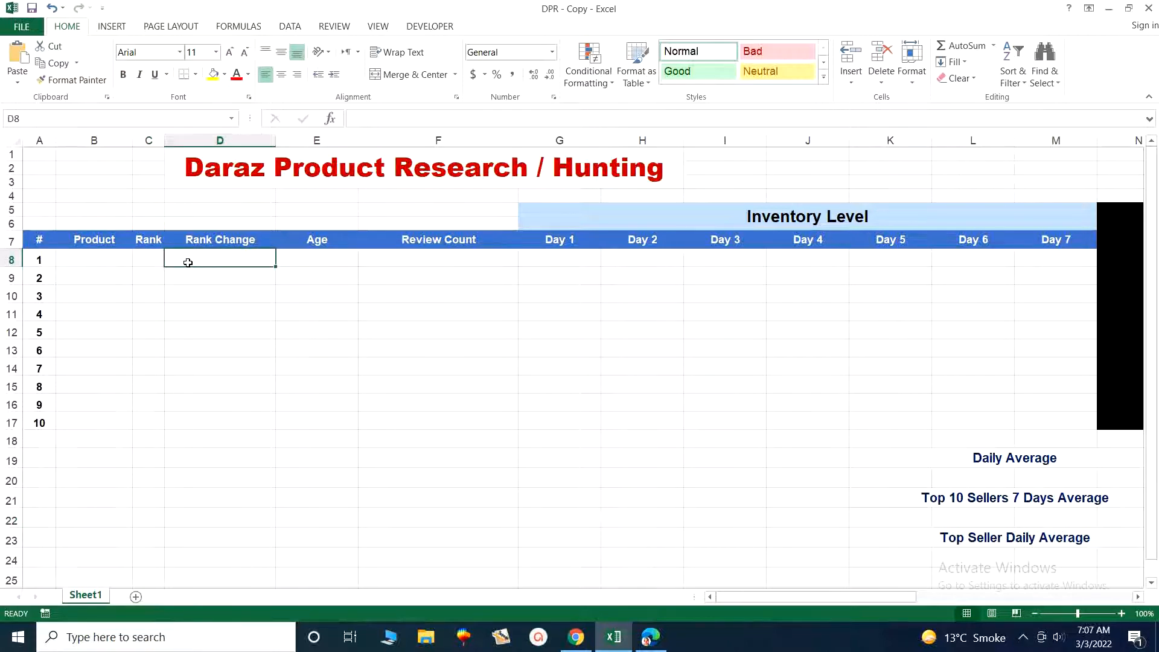
click(311, 262)
click(424, 270)
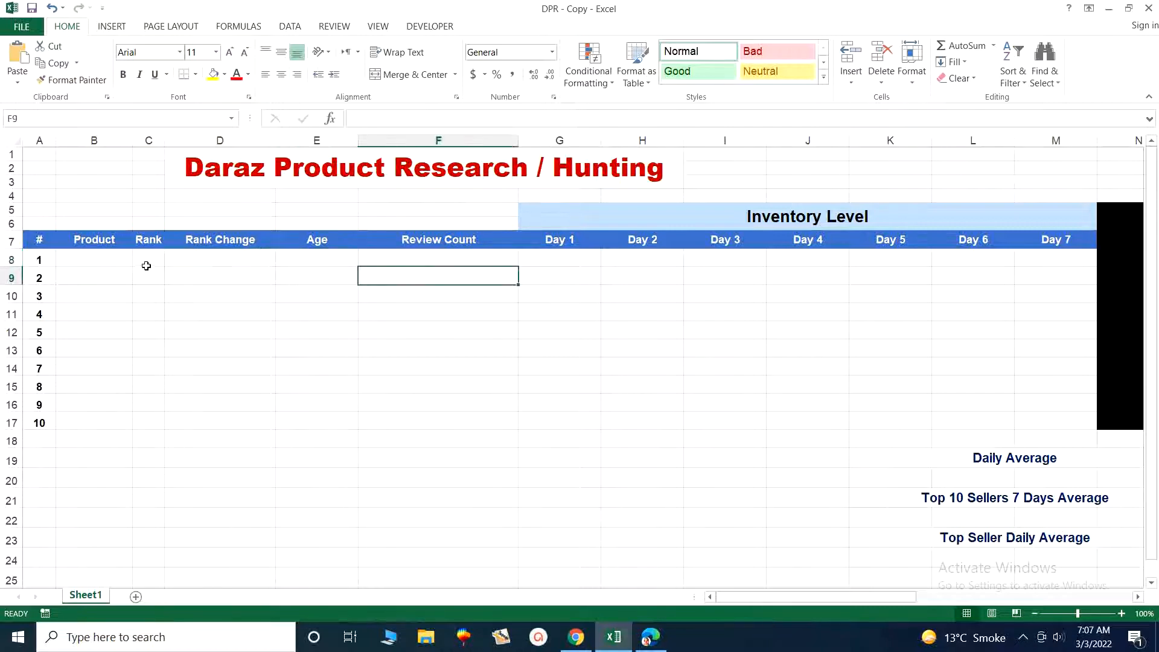
click(95, 258)
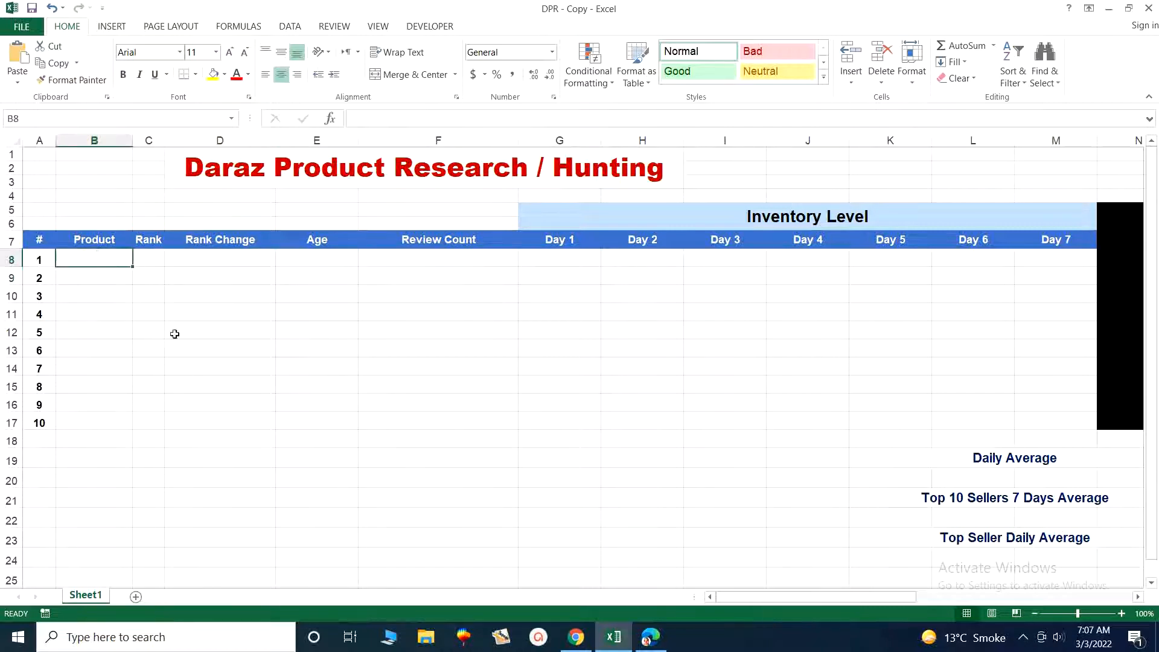
Check the product's name on its Daraz page in Chrome and enter "PUBG UC" as the first product in the Excel sheet
click(577, 637)
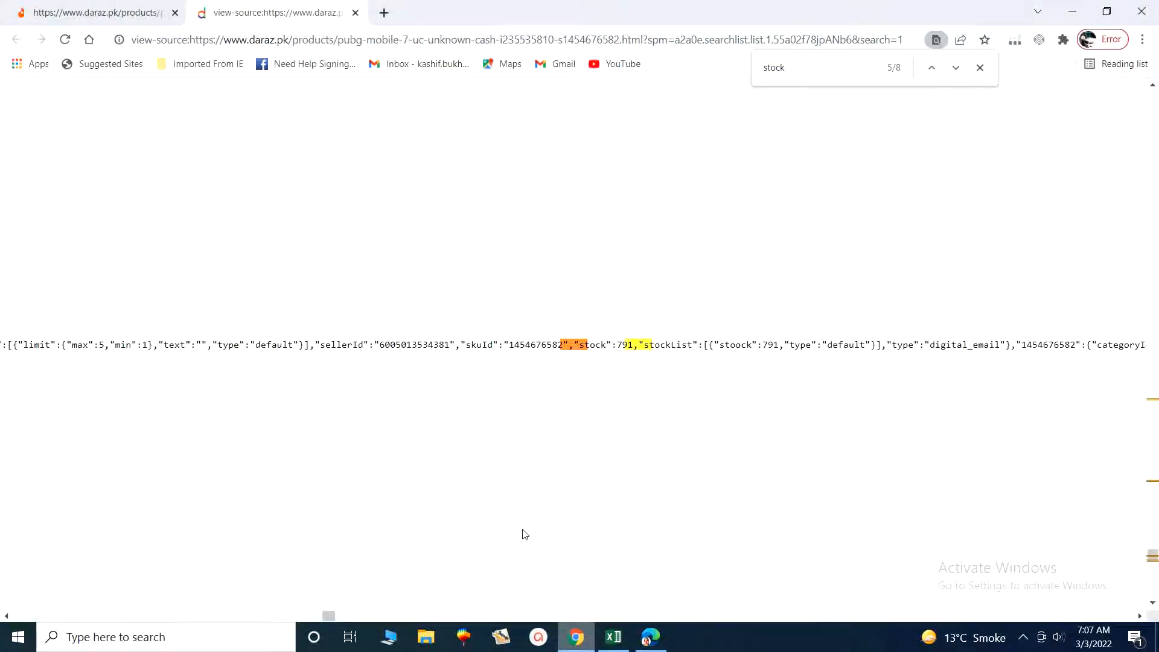
click(151, 17)
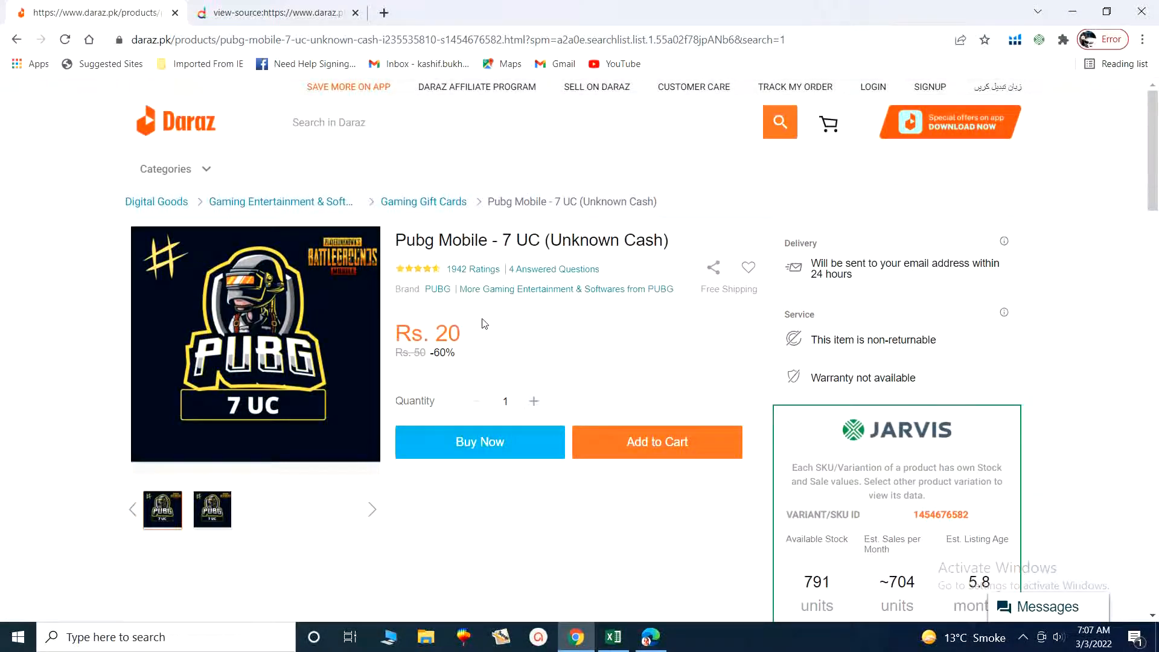
mouse_move(244, 368)
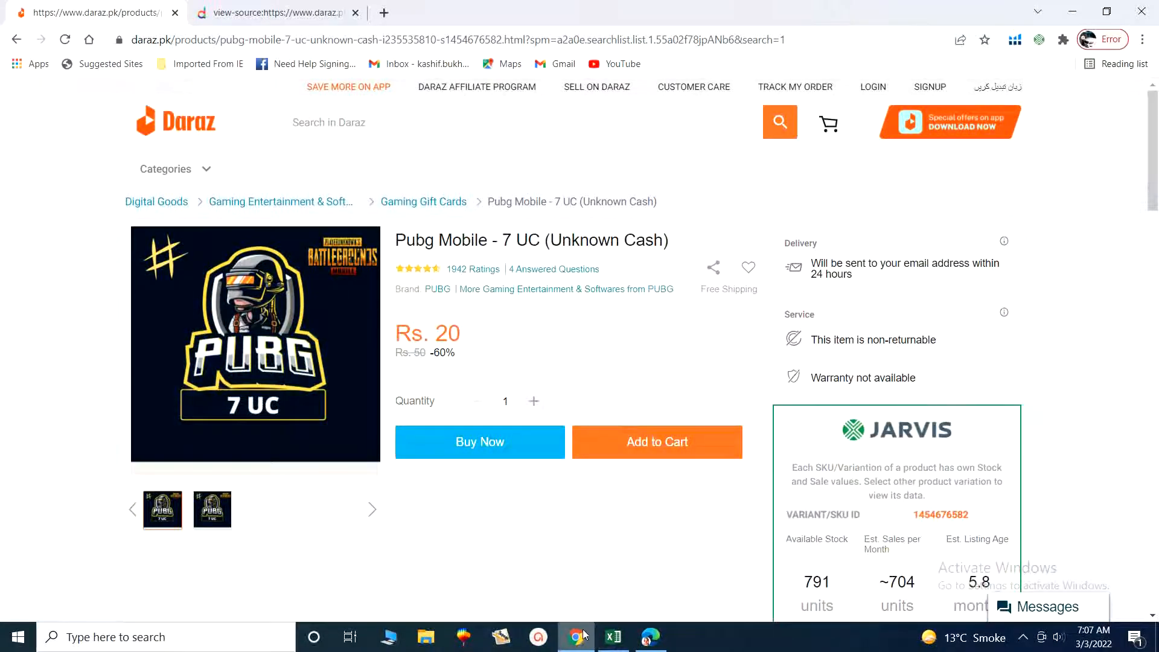
click(583, 637)
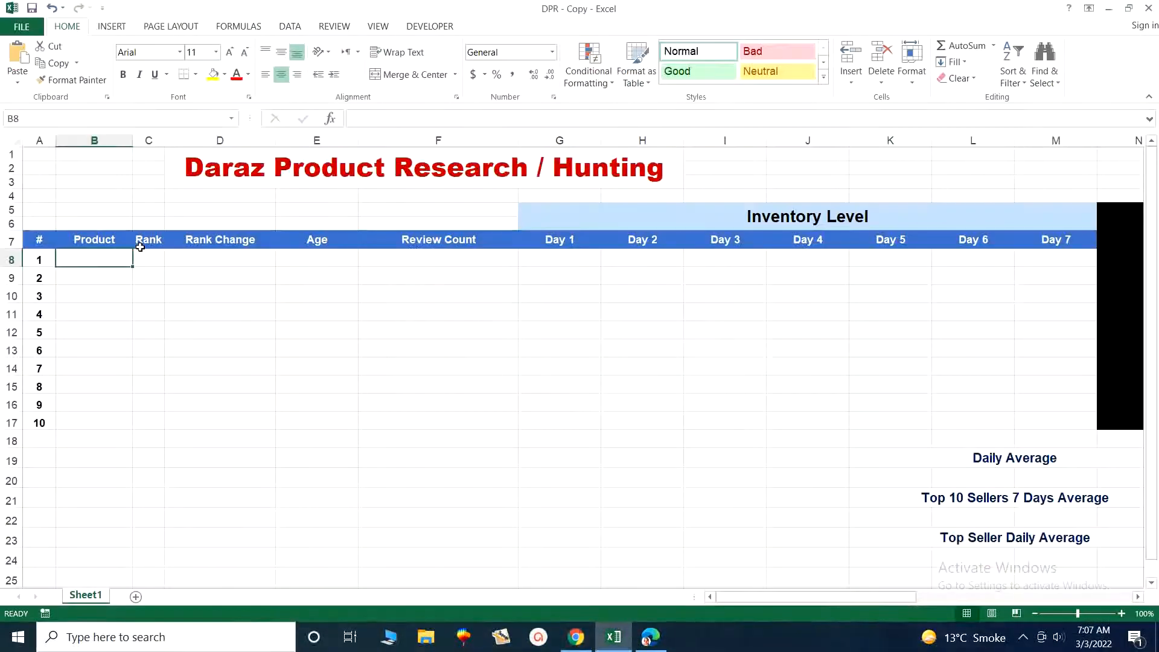
text(Product)
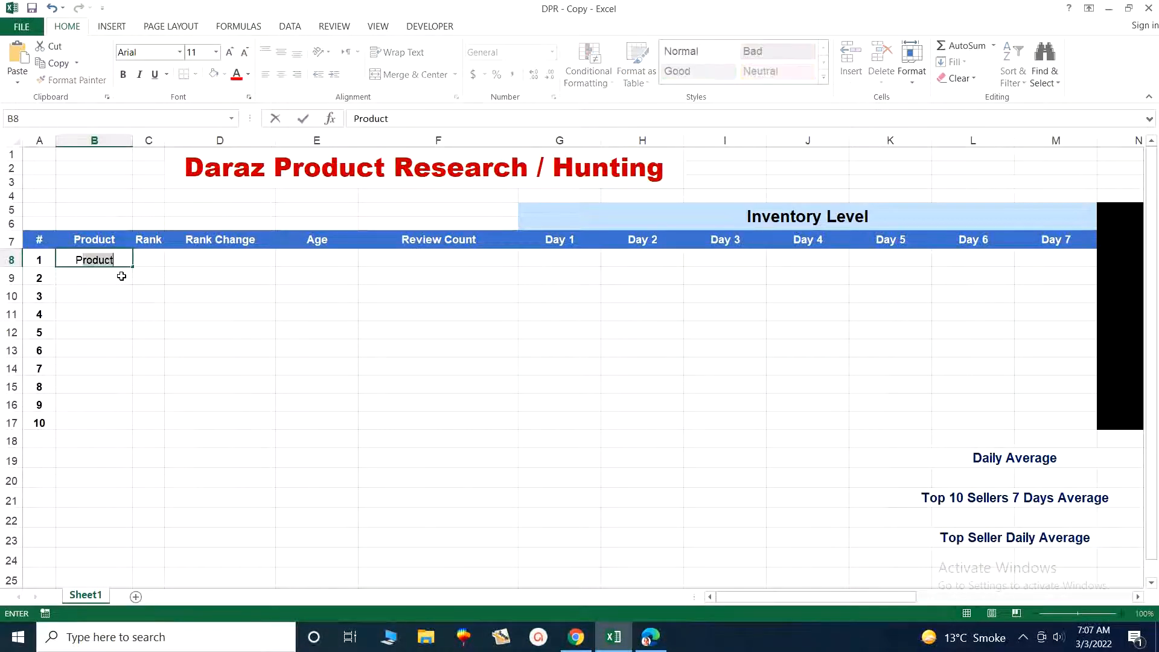
text(UB)
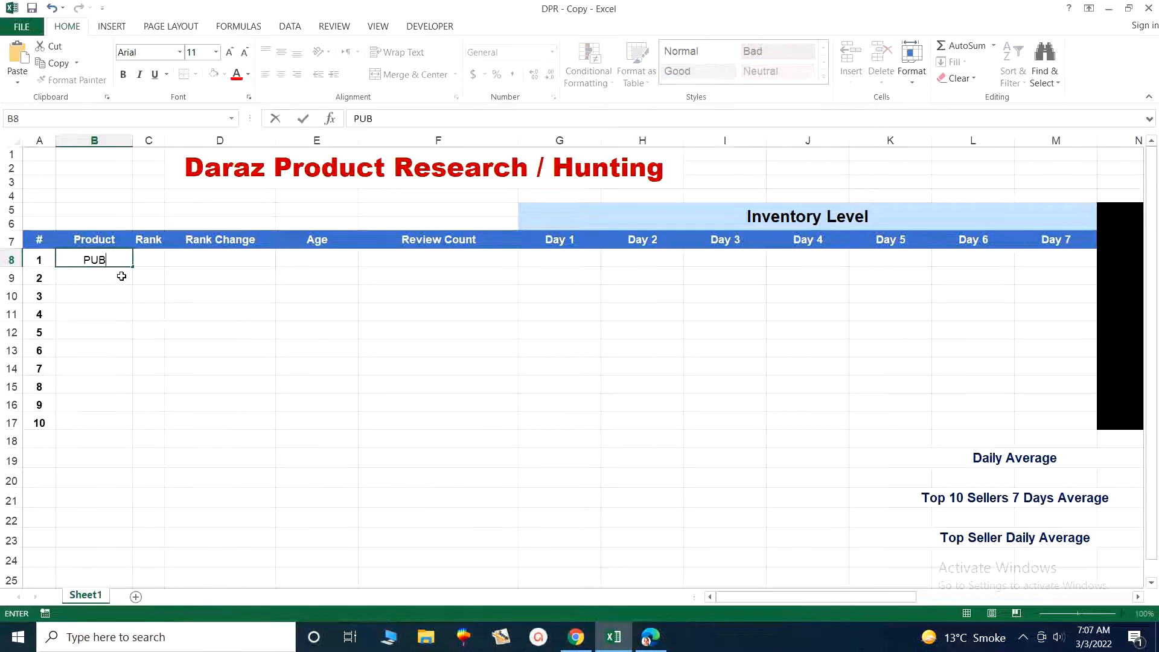
text(G UC)
Return to the search results in Chrome to check the listing's position, and enter 1 as the first product's rank in Excel
click(583, 648)
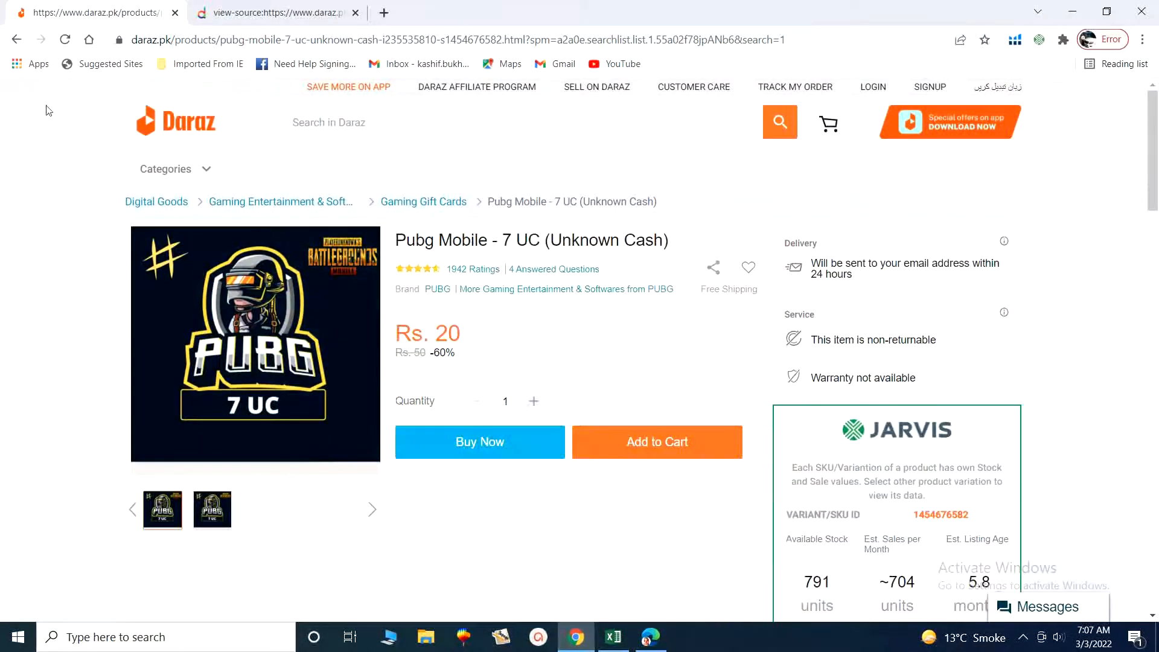
click(16, 41)
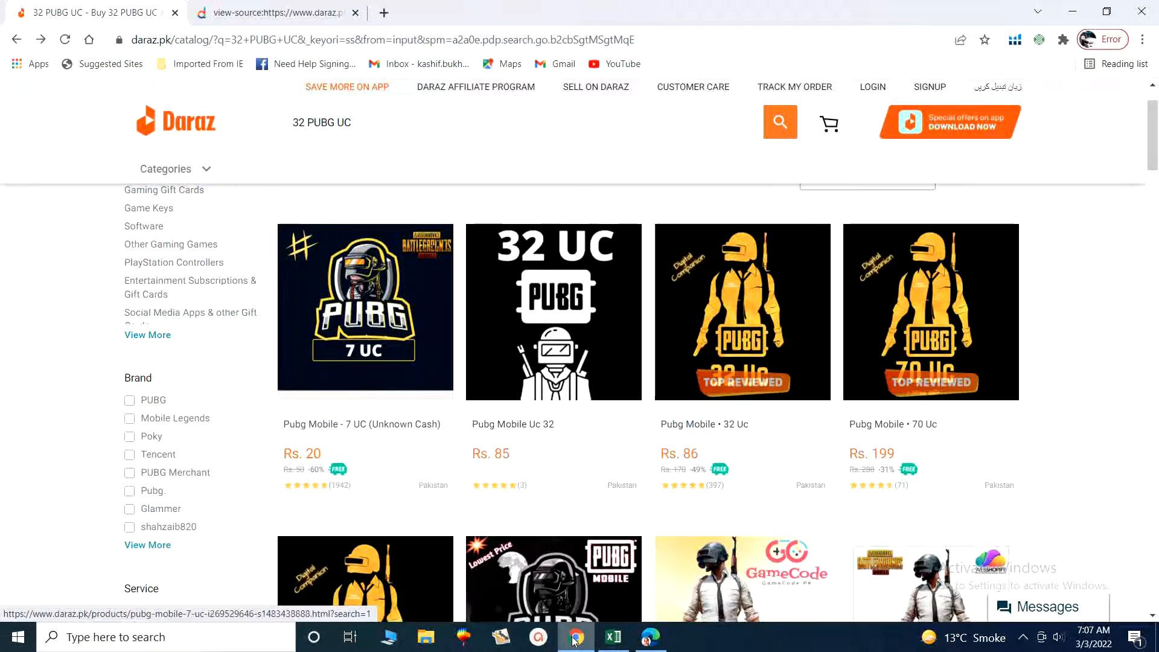
mouse_move(576, 637)
click(149, 261)
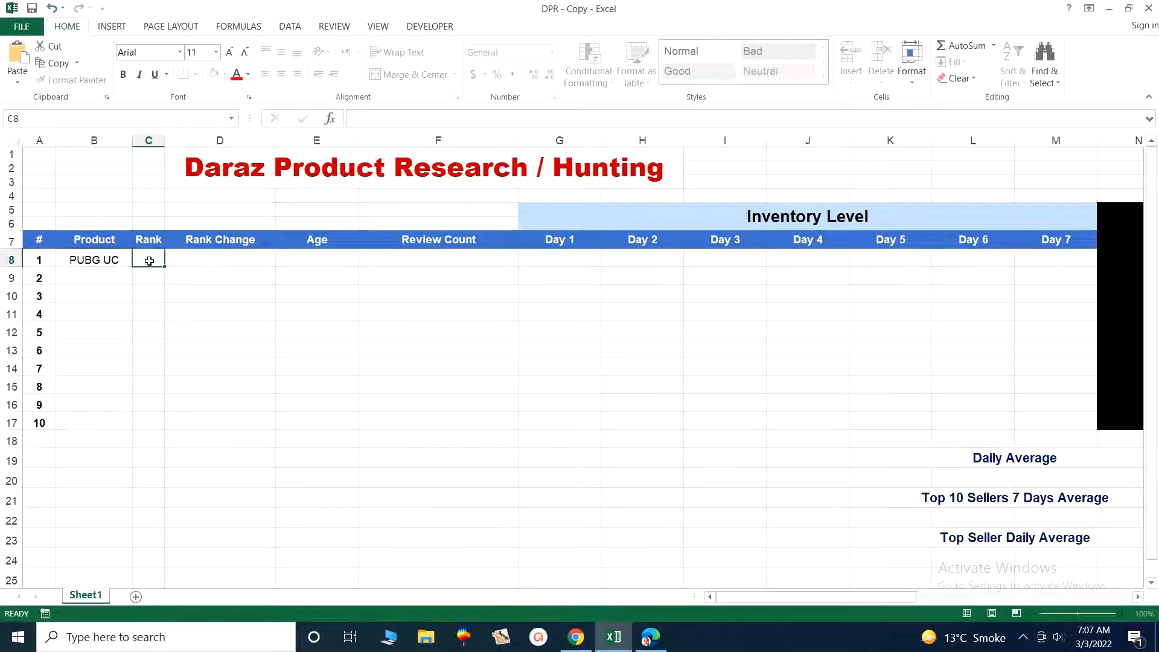
text(1)
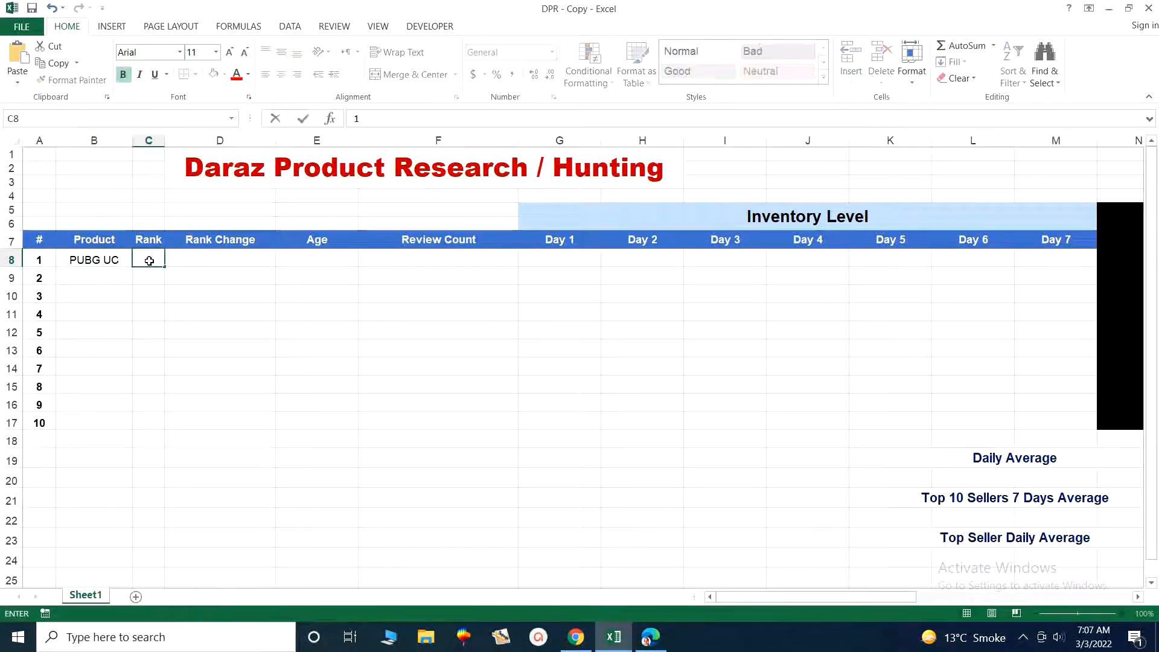
click(238, 268)
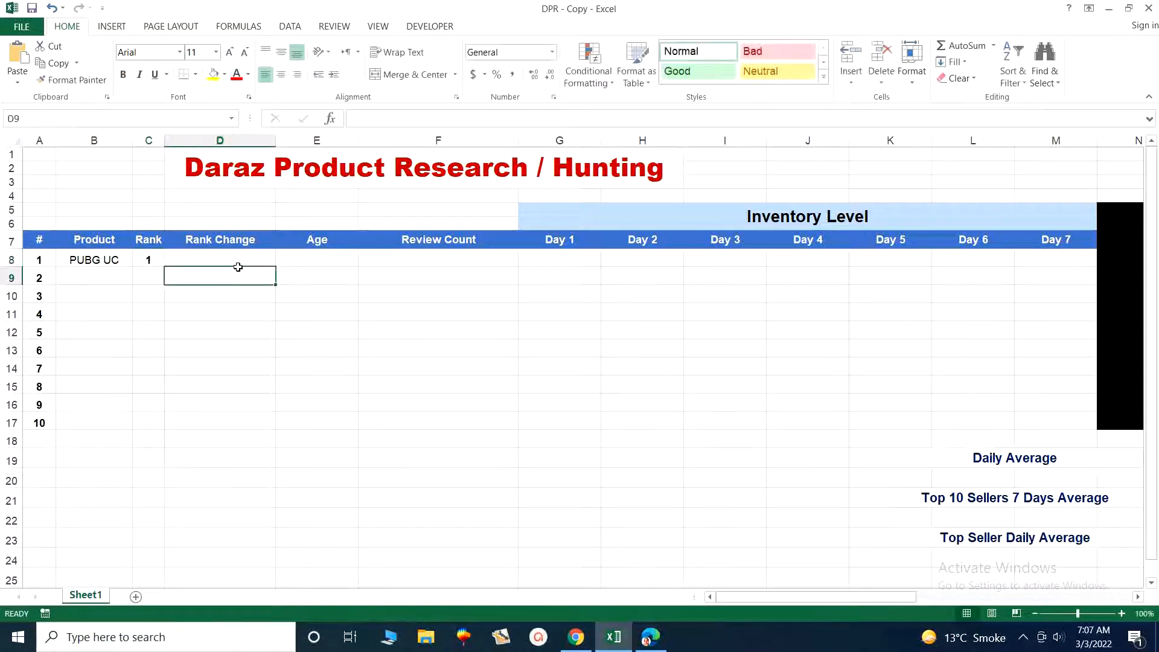
Enter 1-2-1-3-2-1-1 as the rank change of the PUBG UC product
click(238, 258)
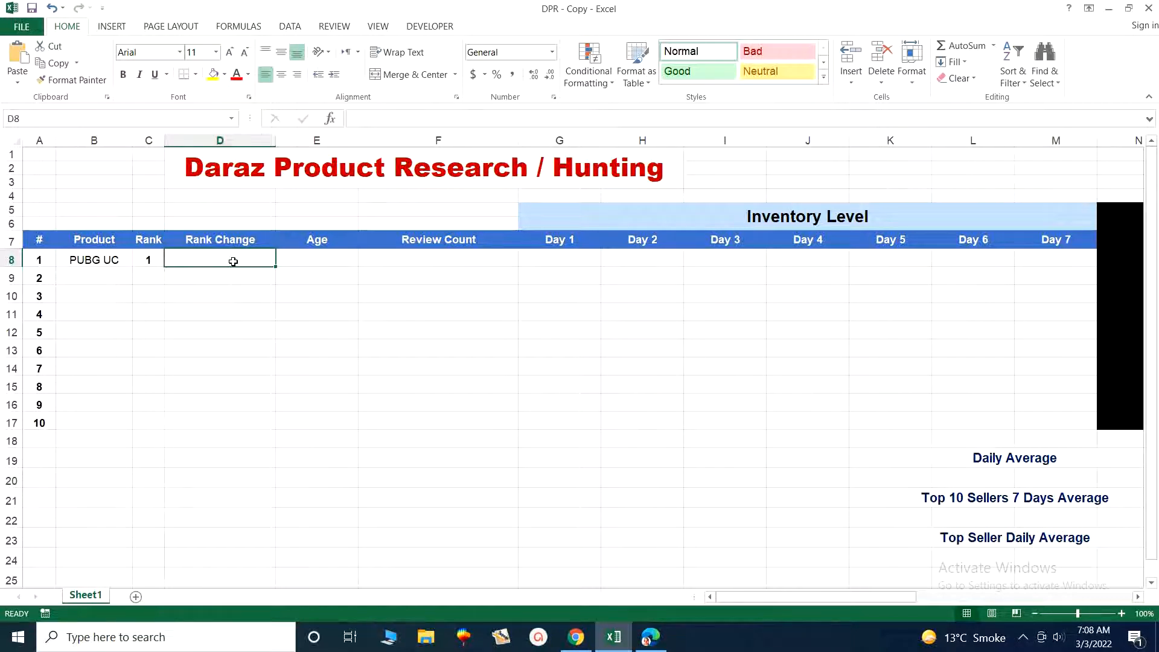
text(1)
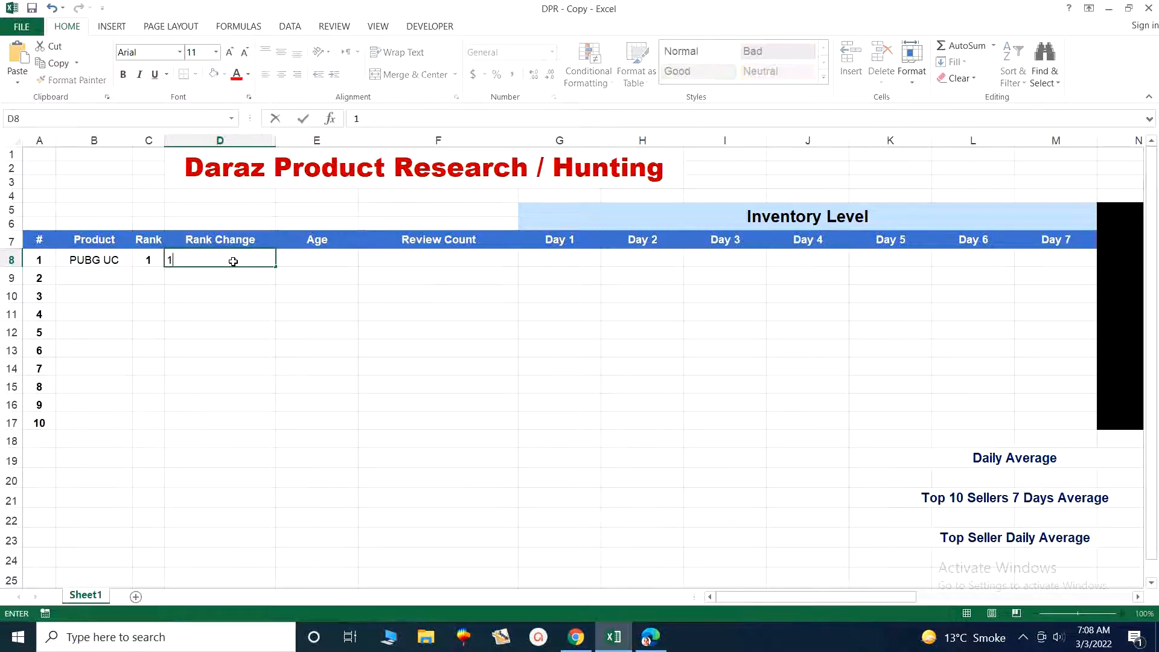
text(-)
text(2-)
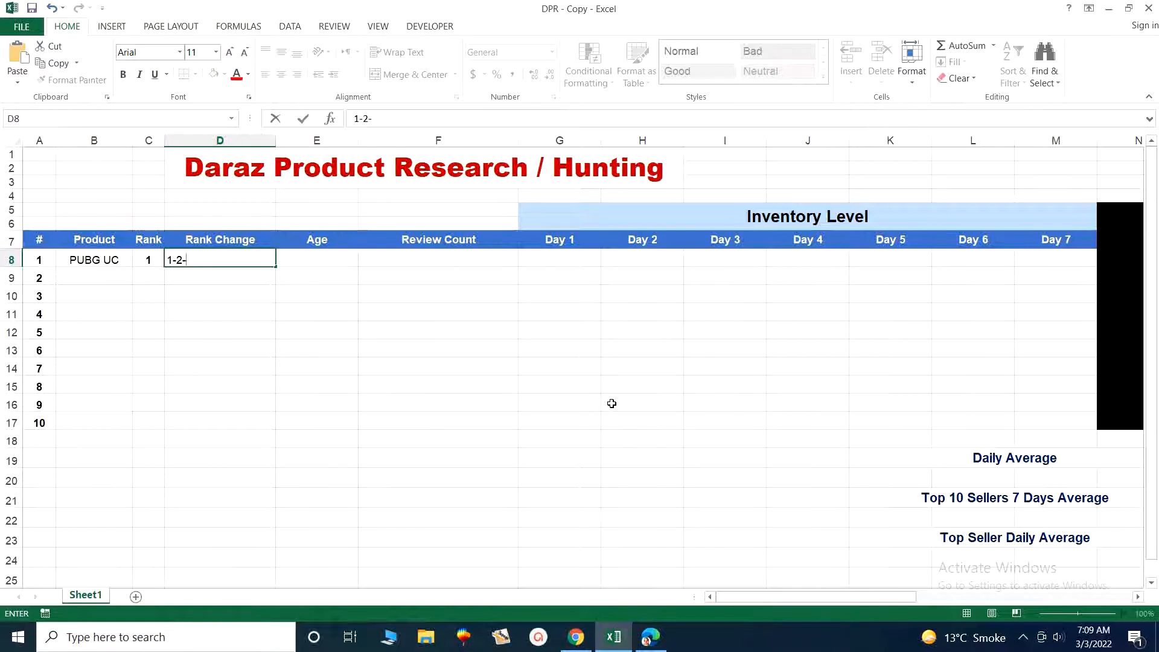
text(1-)
text(3-2-)
text(1-1)
click(306, 263)
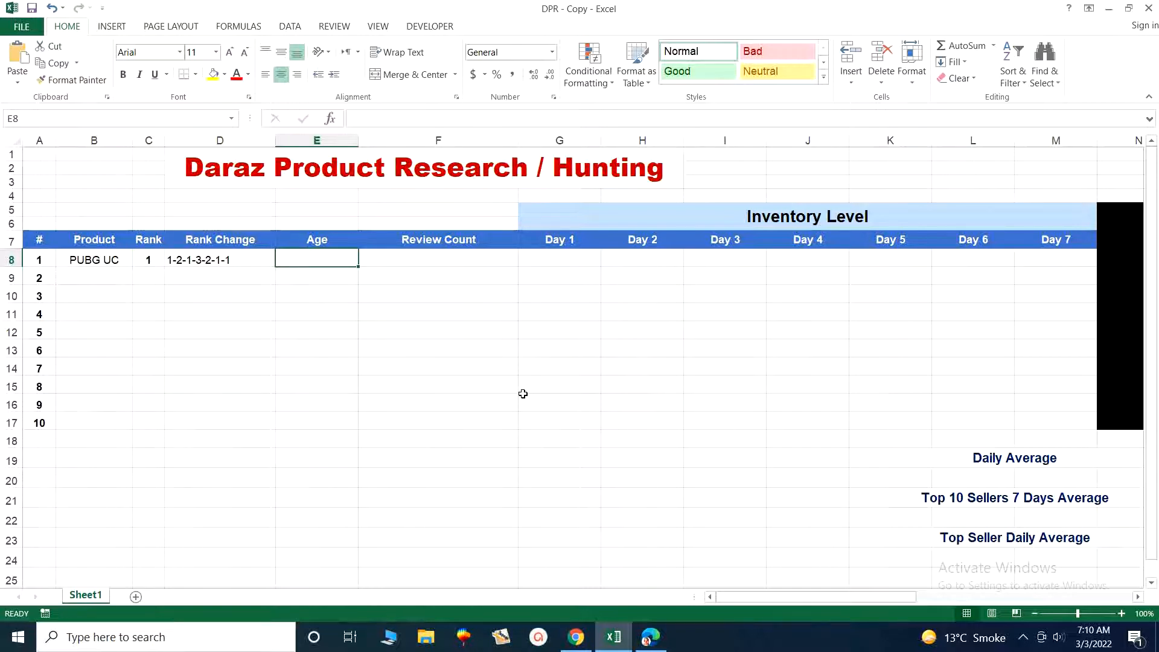
Switch to Chrome, open the Pubg Mobile - 7 UC (Unknown Cash) listing and go to the last page of its product reviews
mouse_move(583, 638)
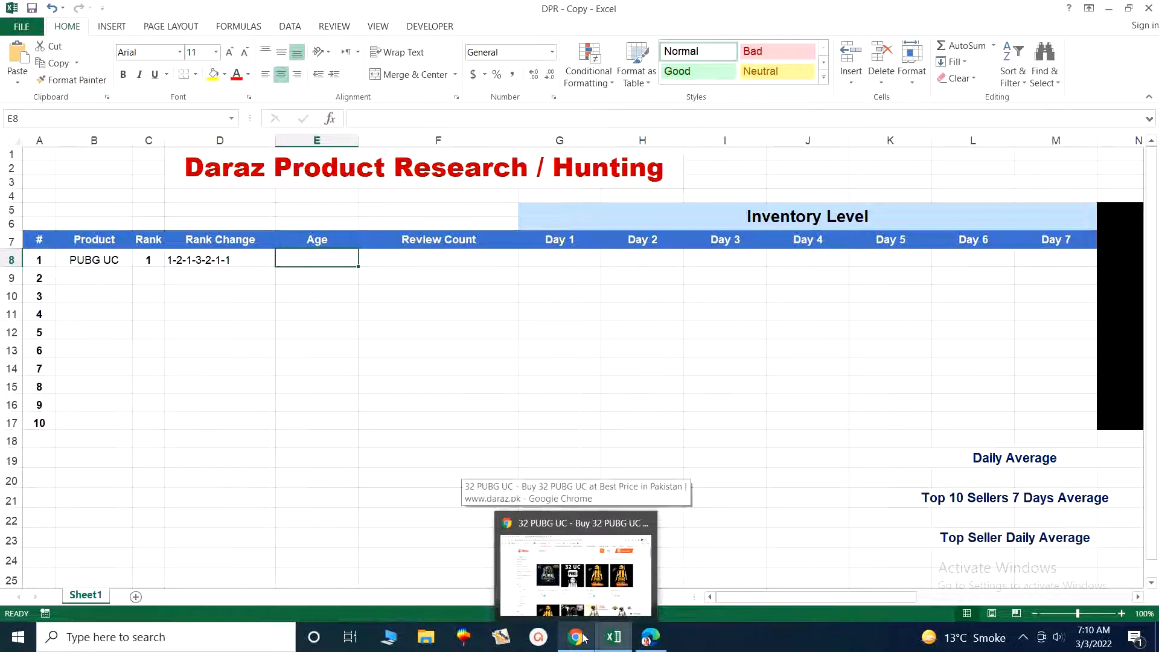
click(583, 638)
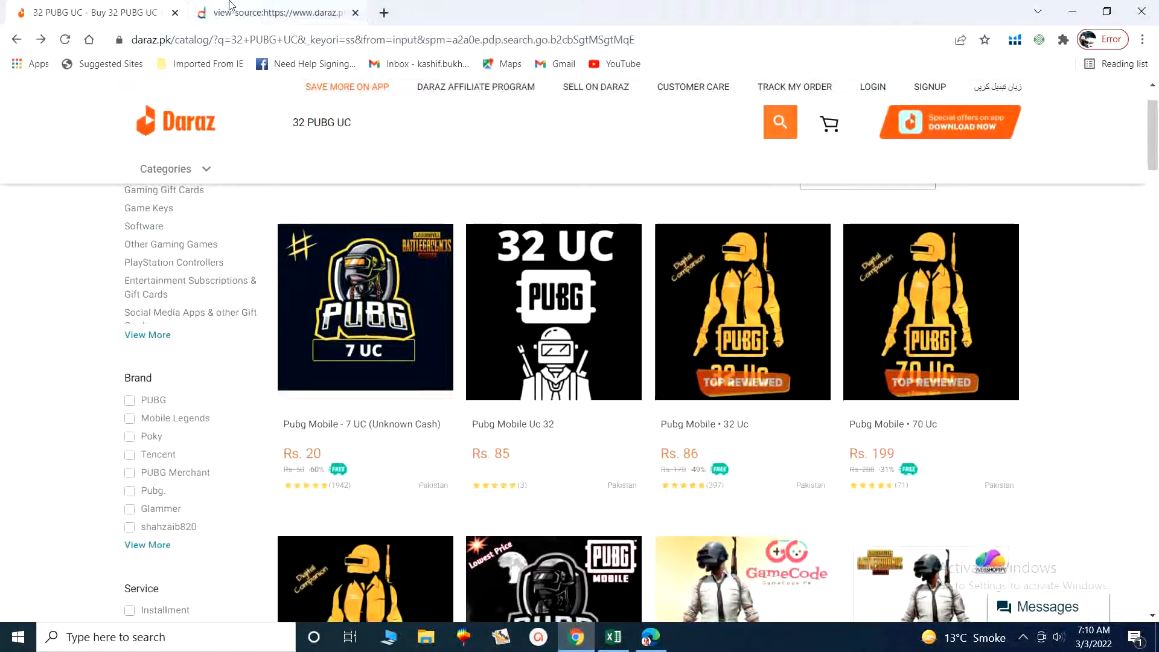
click(343, 430)
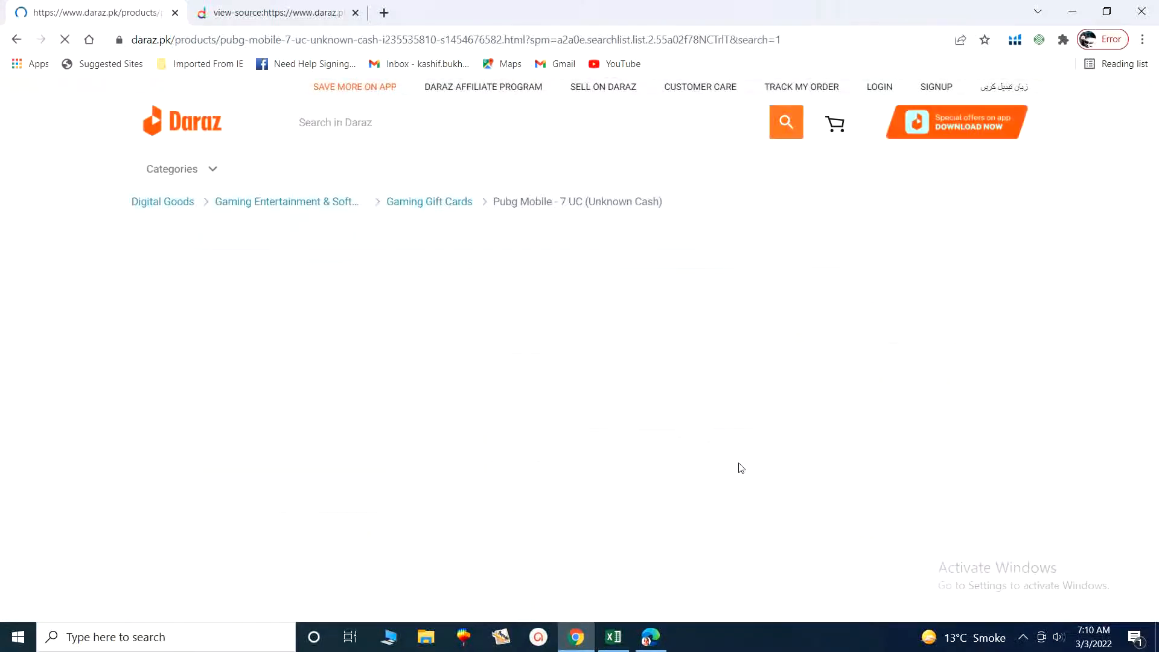
scroll(738, 467, down, 6)
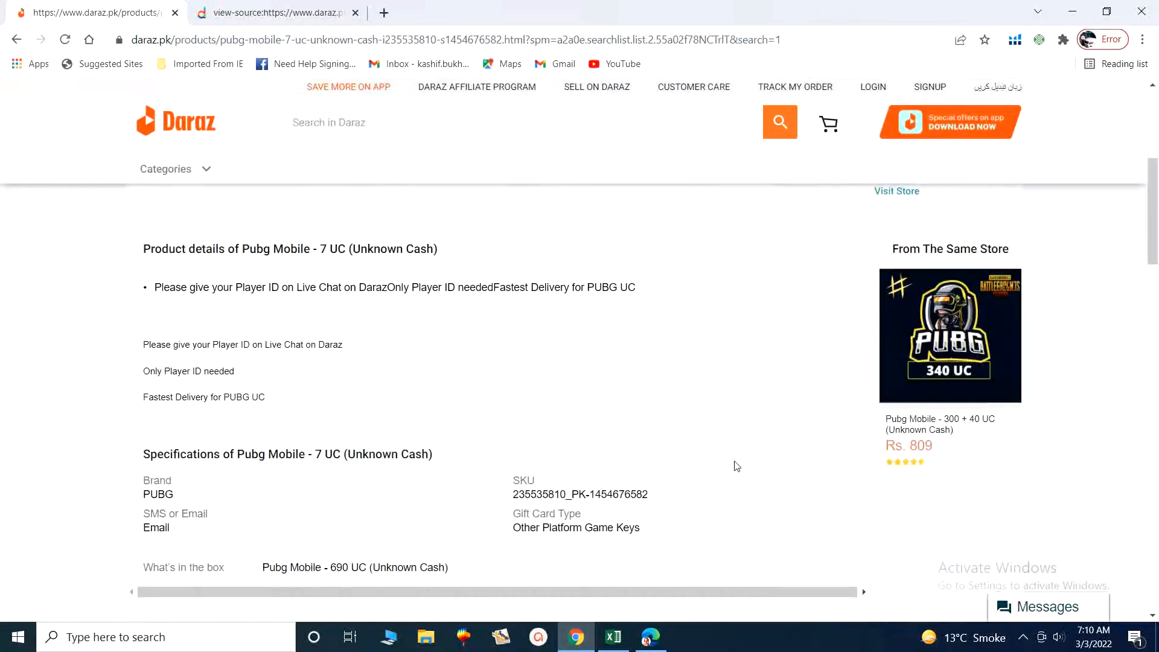
scroll(736, 466, down, 7)
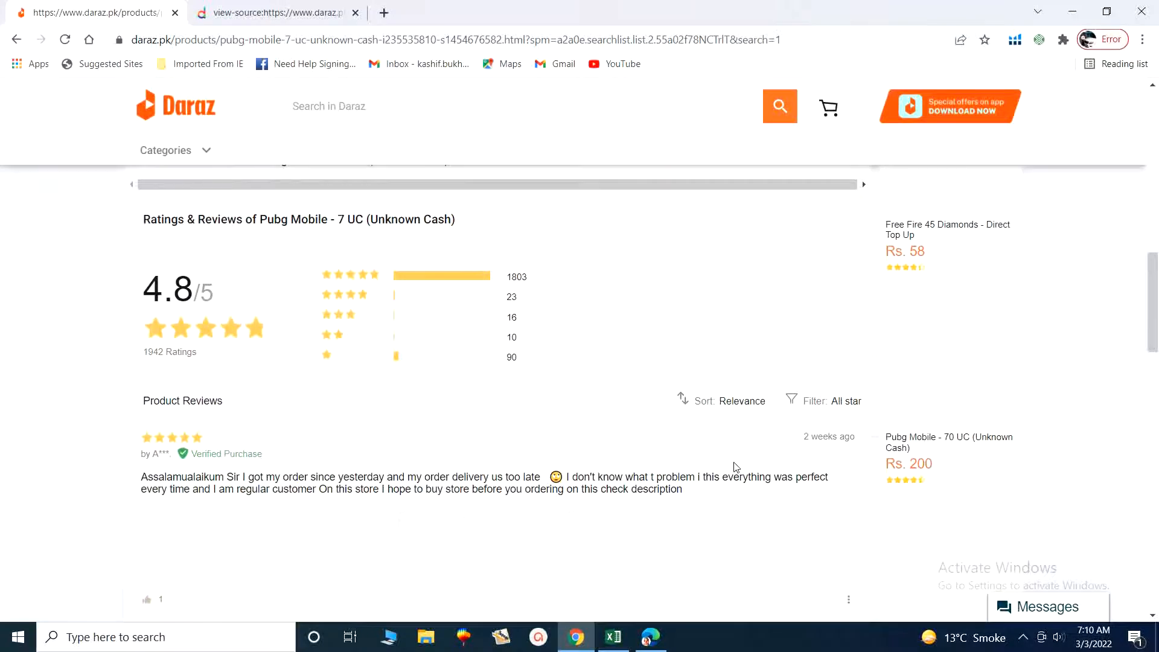
scroll(736, 466, down, 5)
scroll(737, 467, down, 8)
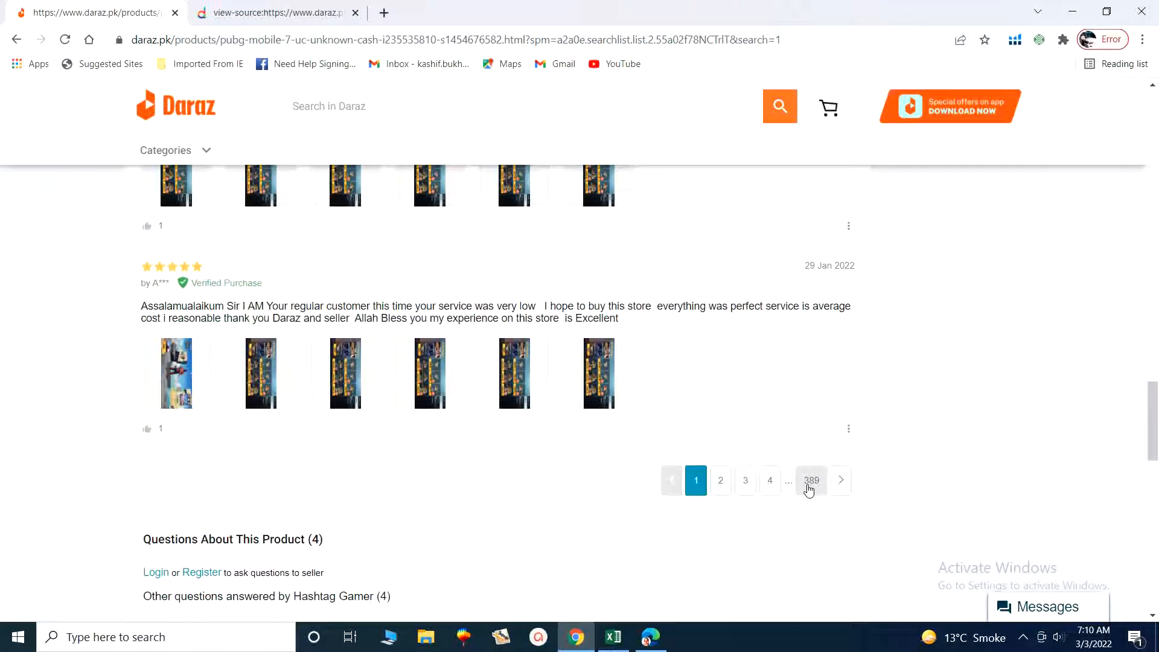
click(809, 490)
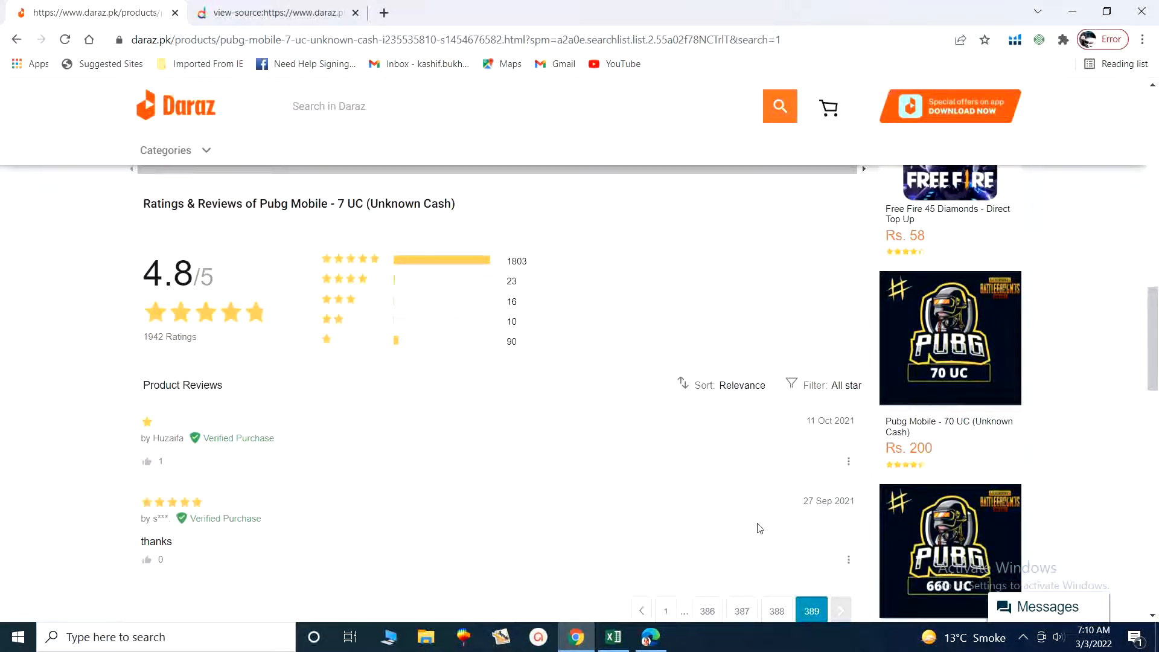
Check the dates of the listing's oldest reviews and enter 5 Months as the PUBG UC product's age in Excel
scroll(752, 525, down, 5)
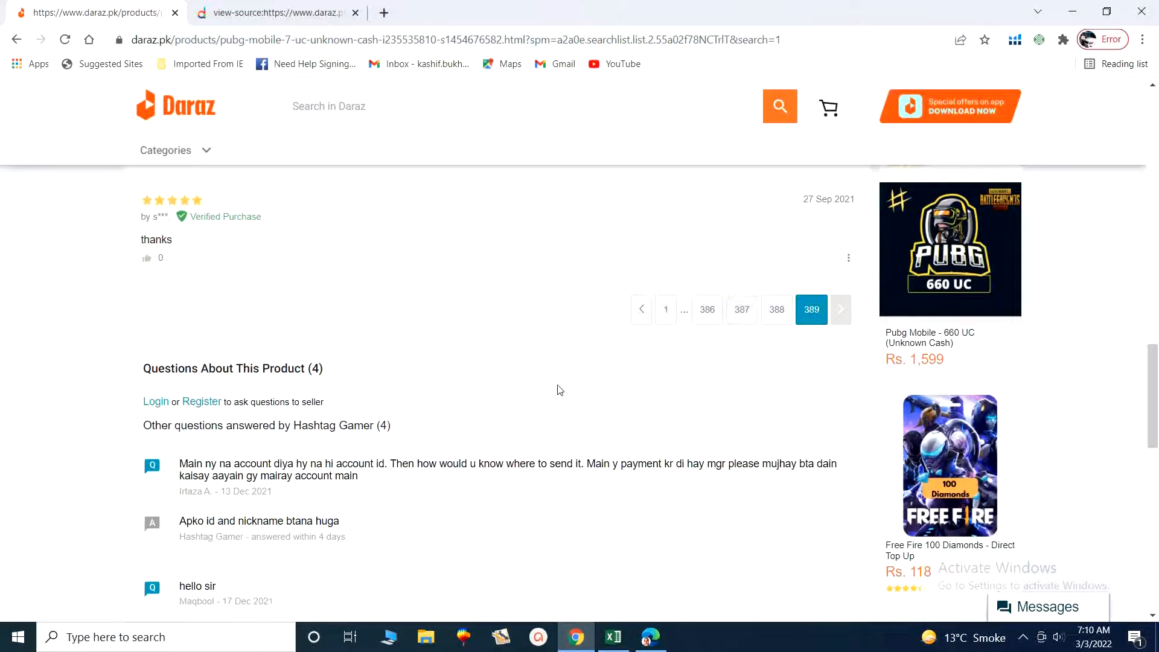
scroll(567, 410, down, 6)
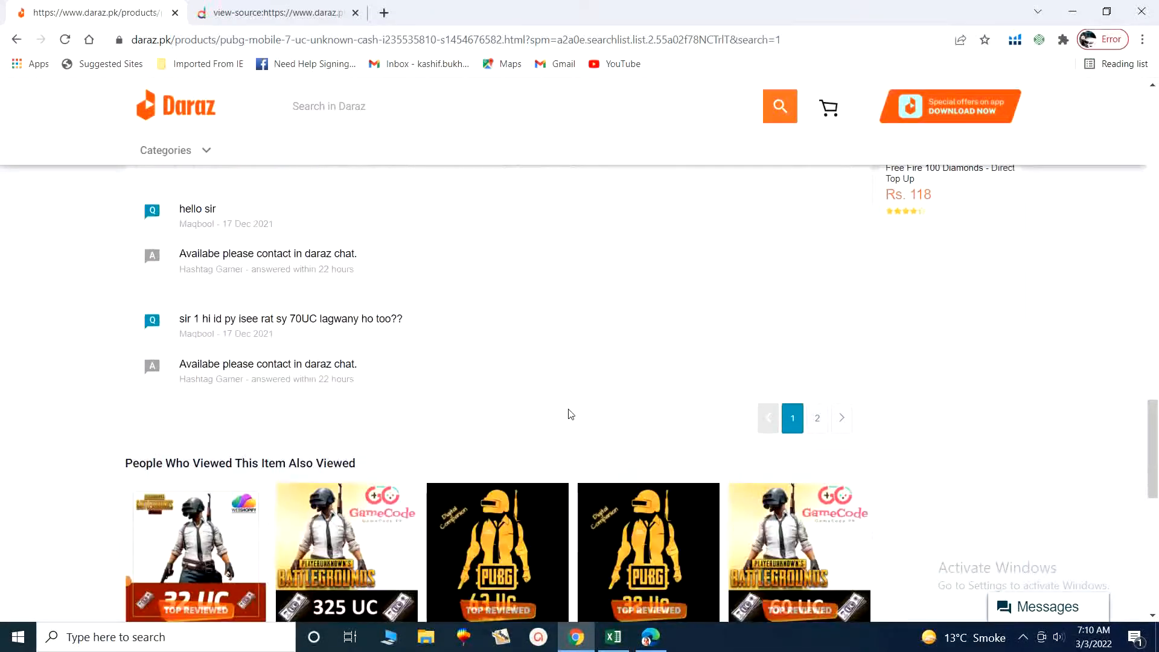
scroll(571, 414, down, 6)
scroll(569, 412, up, 7)
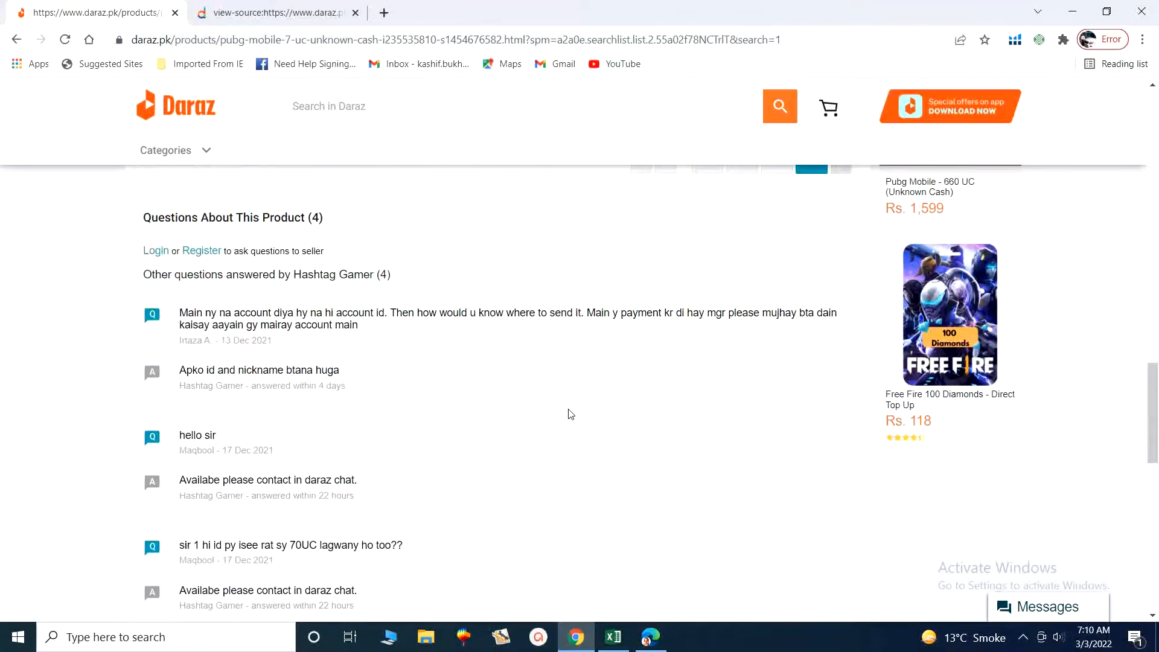
scroll(570, 415, up, 4)
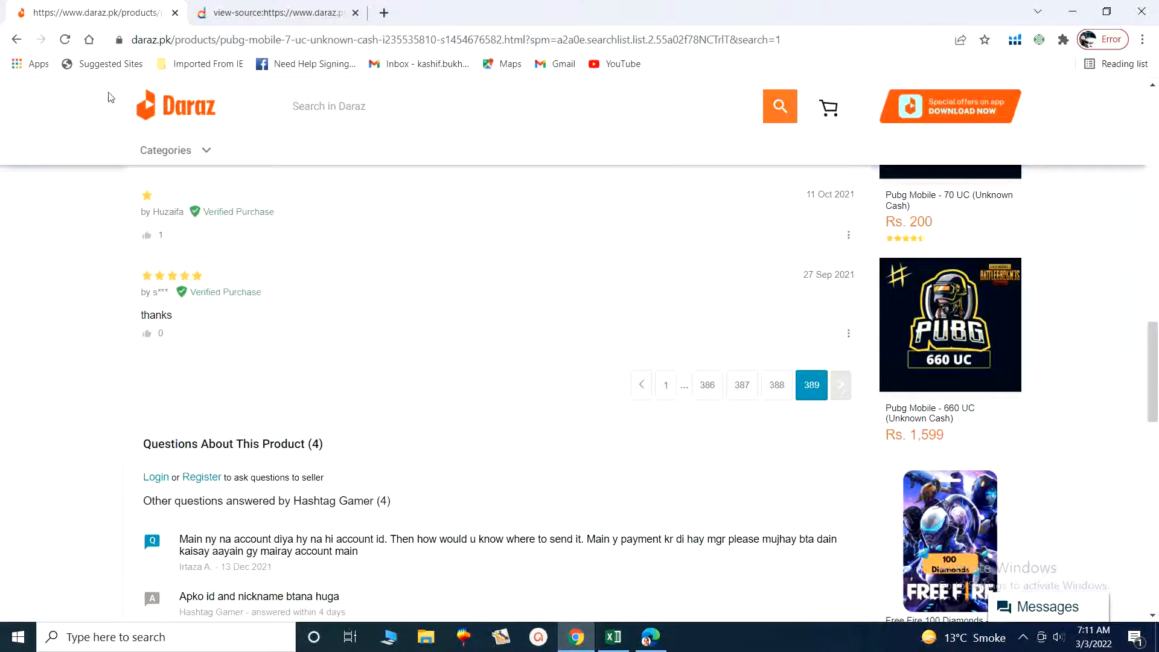
click(578, 644)
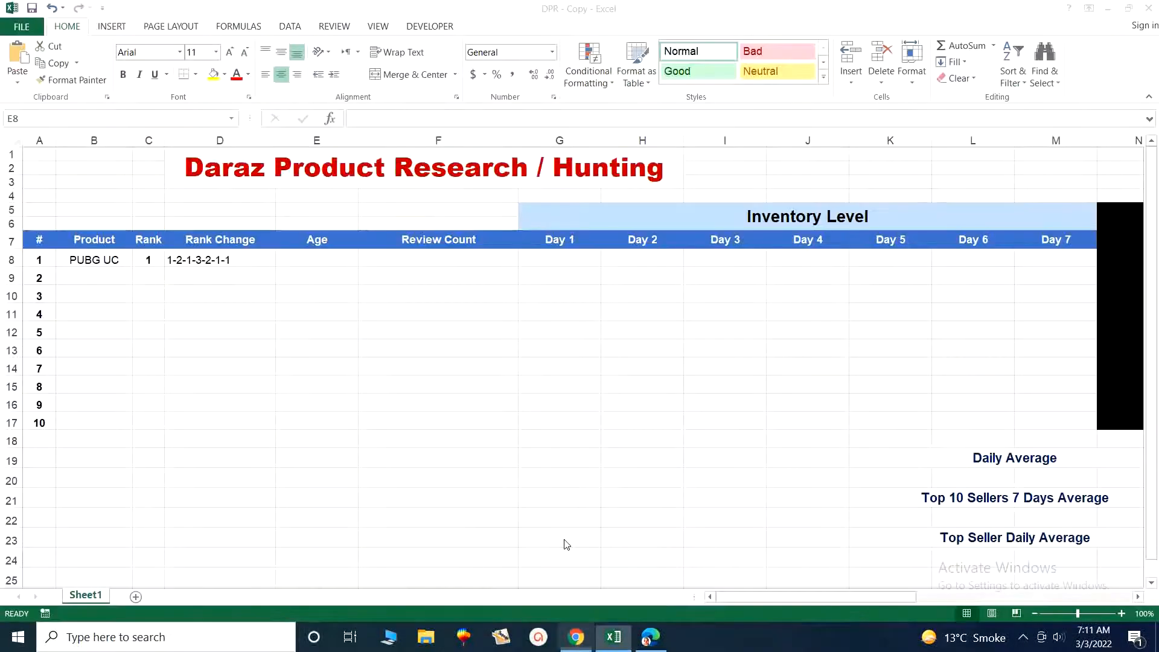
click(323, 260)
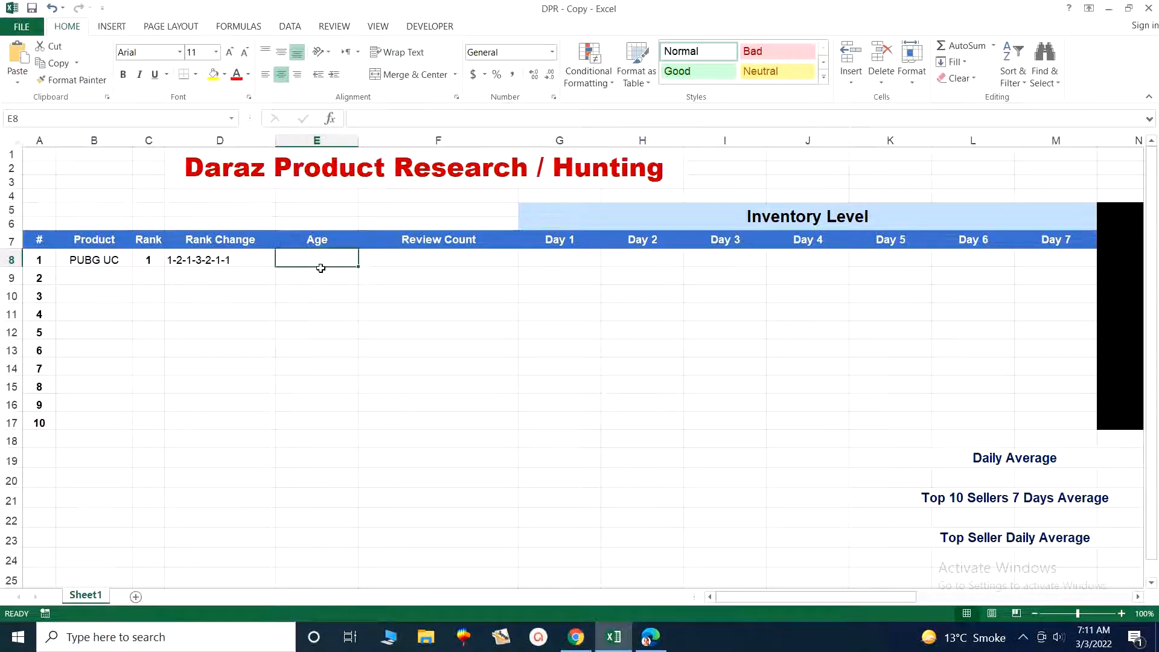
text(5 Months)
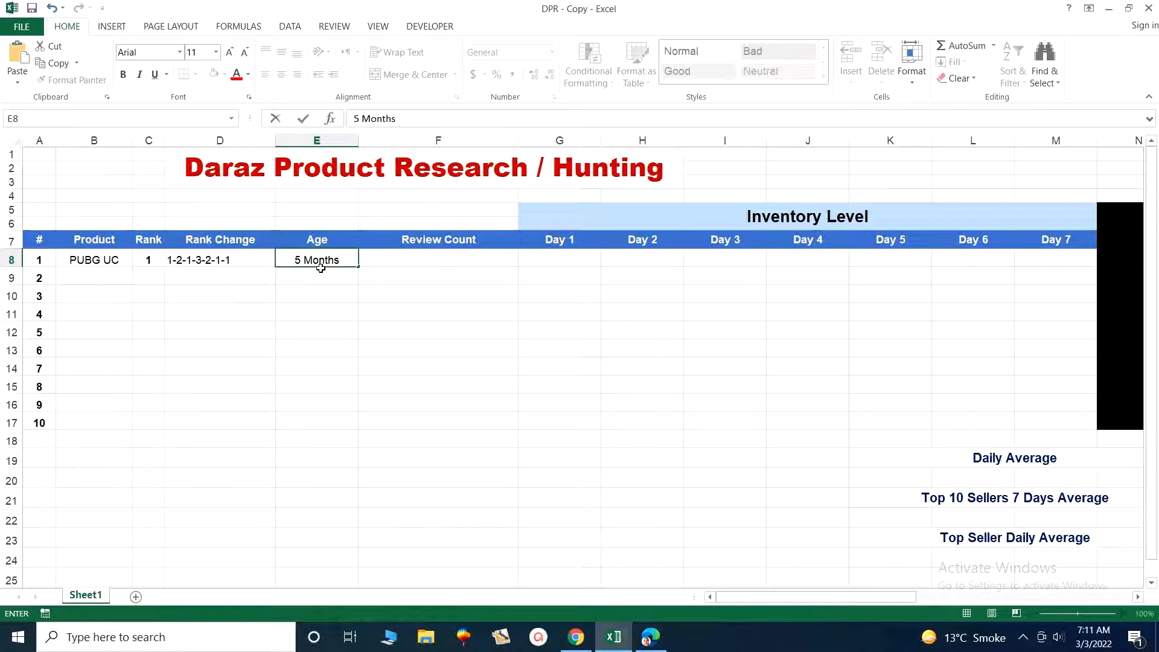
click(384, 260)
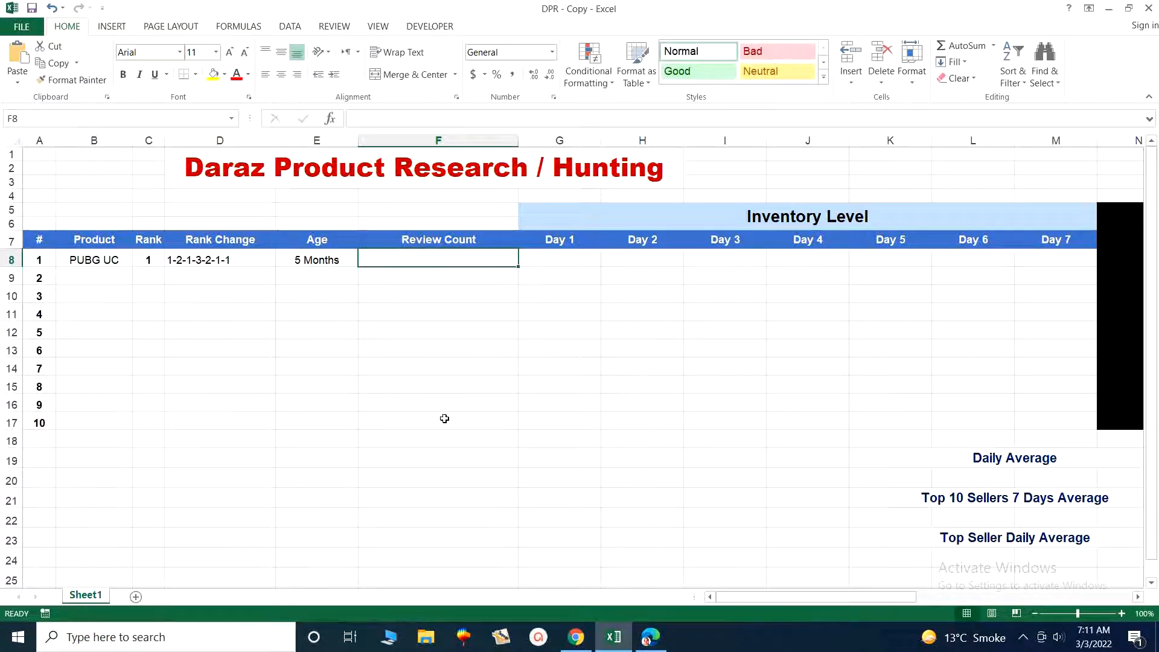
Look up the listing's total ratings in Chrome and enter 1942 as the PUBG UC product's review count in Excel
click(576, 637)
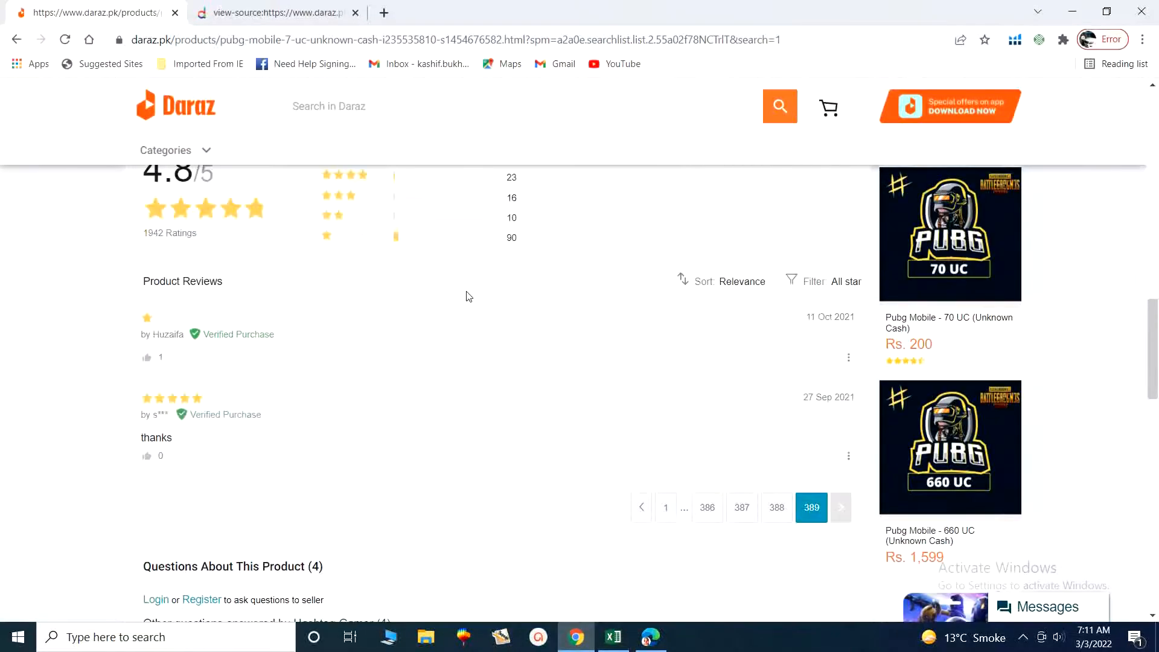
scroll(469, 296, up, 5)
scroll(275, 510, down, 2)
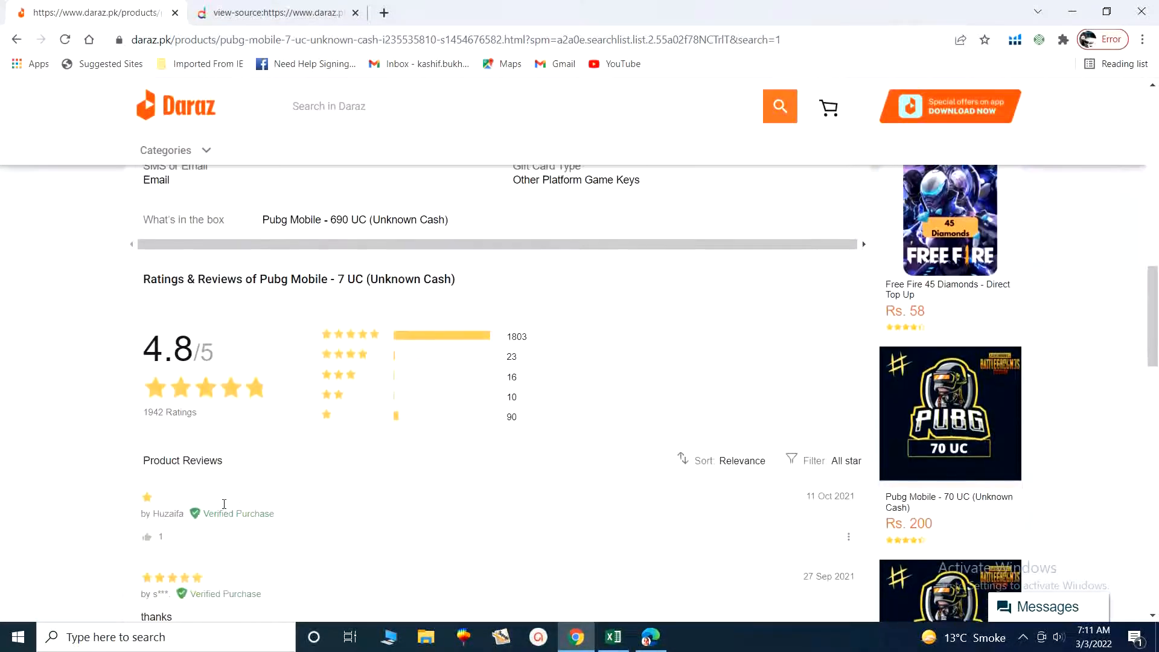
double_click(145, 417)
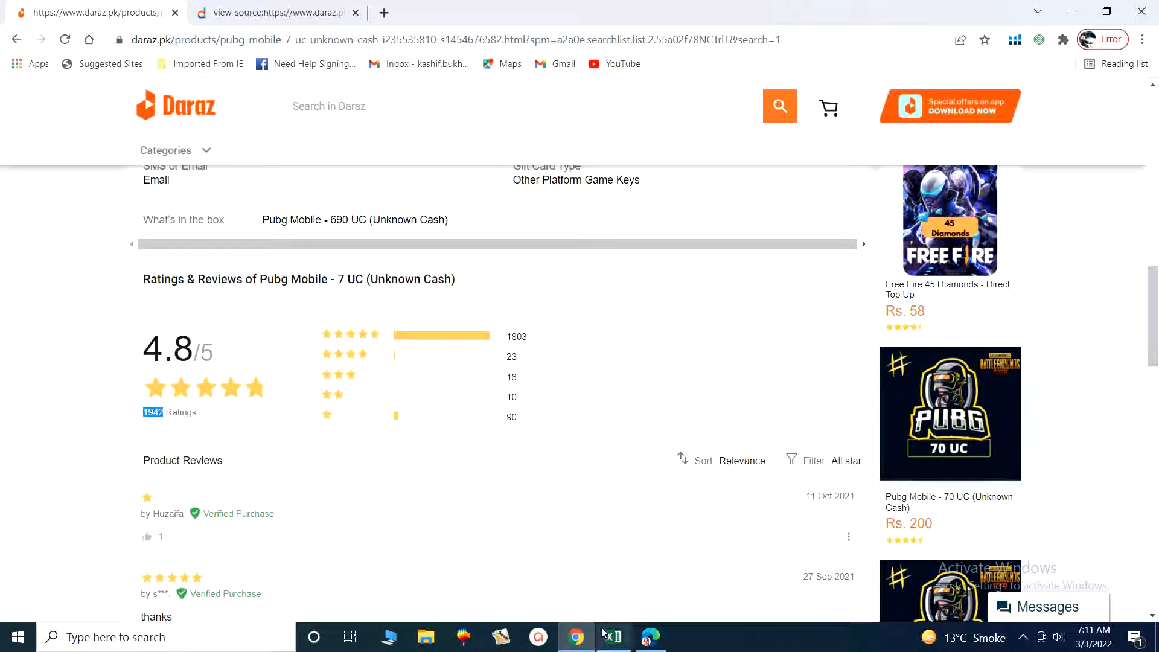
click(579, 638)
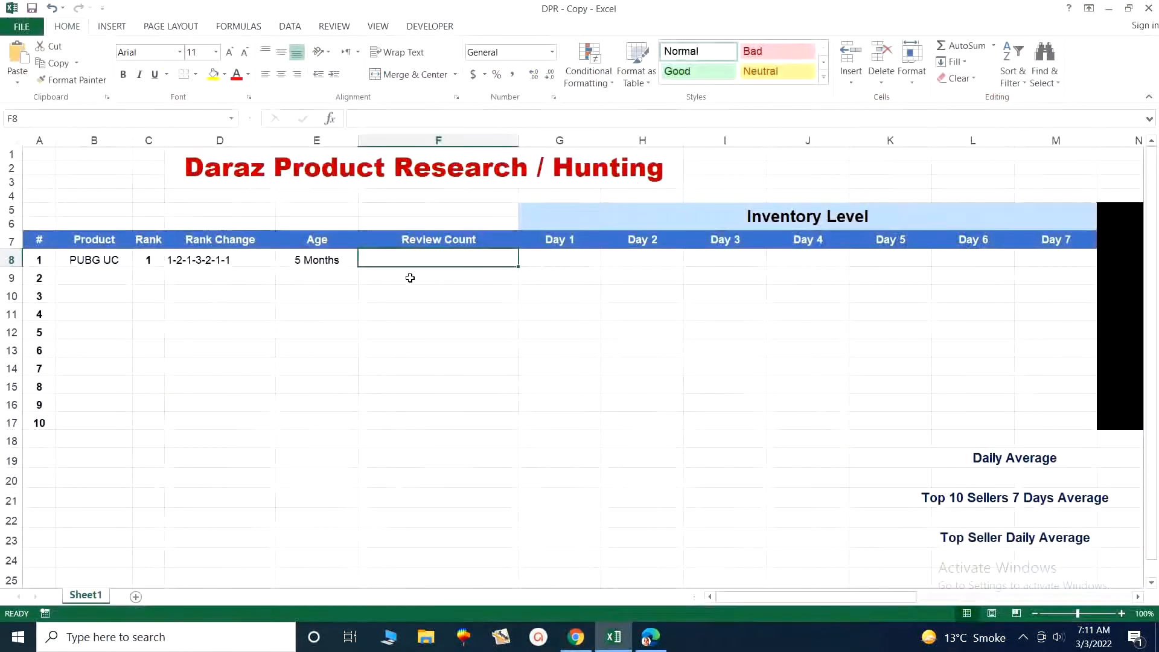
text(1942)
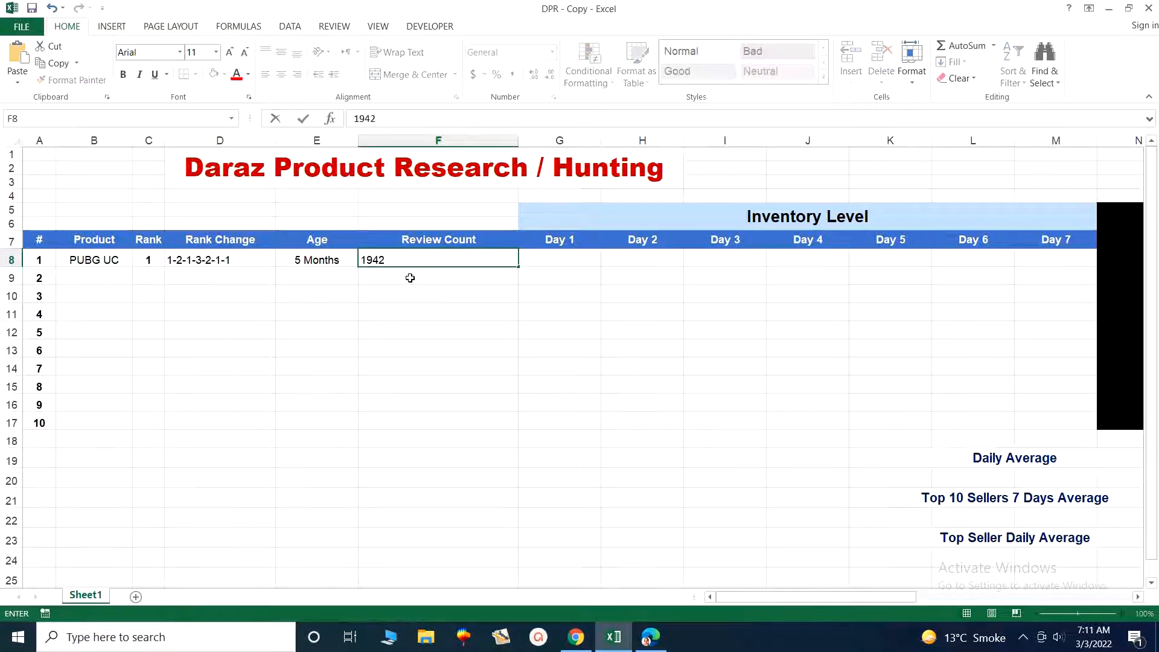
click(459, 320)
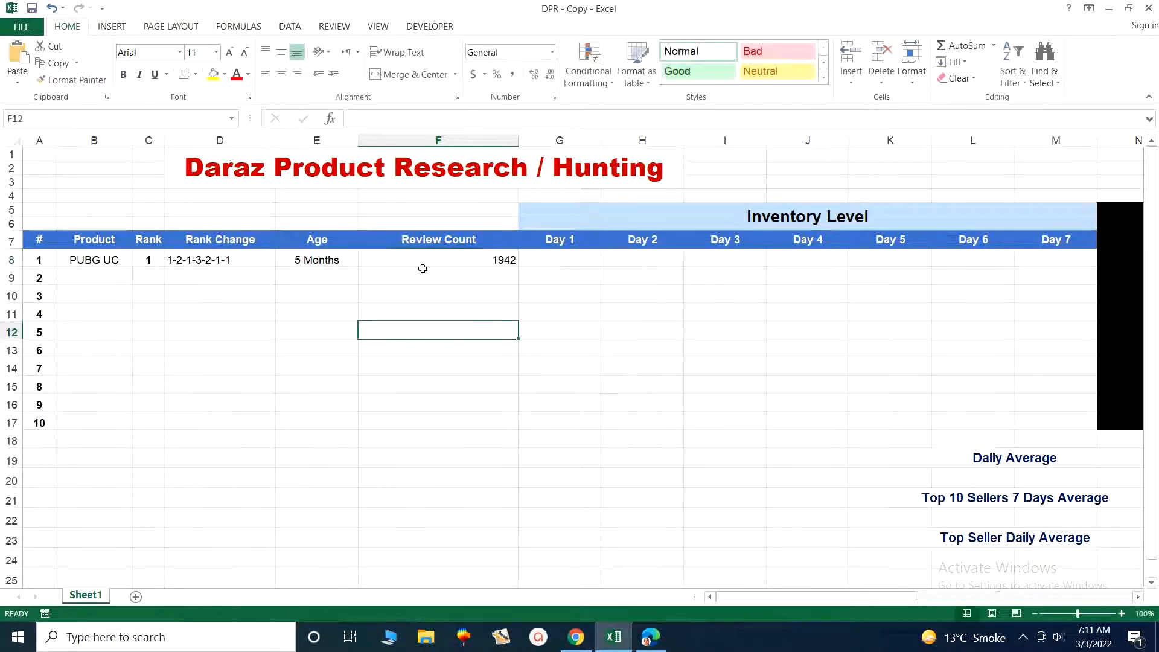
Center the PUBG UC product's review count horizontally in its cell
click(422, 264)
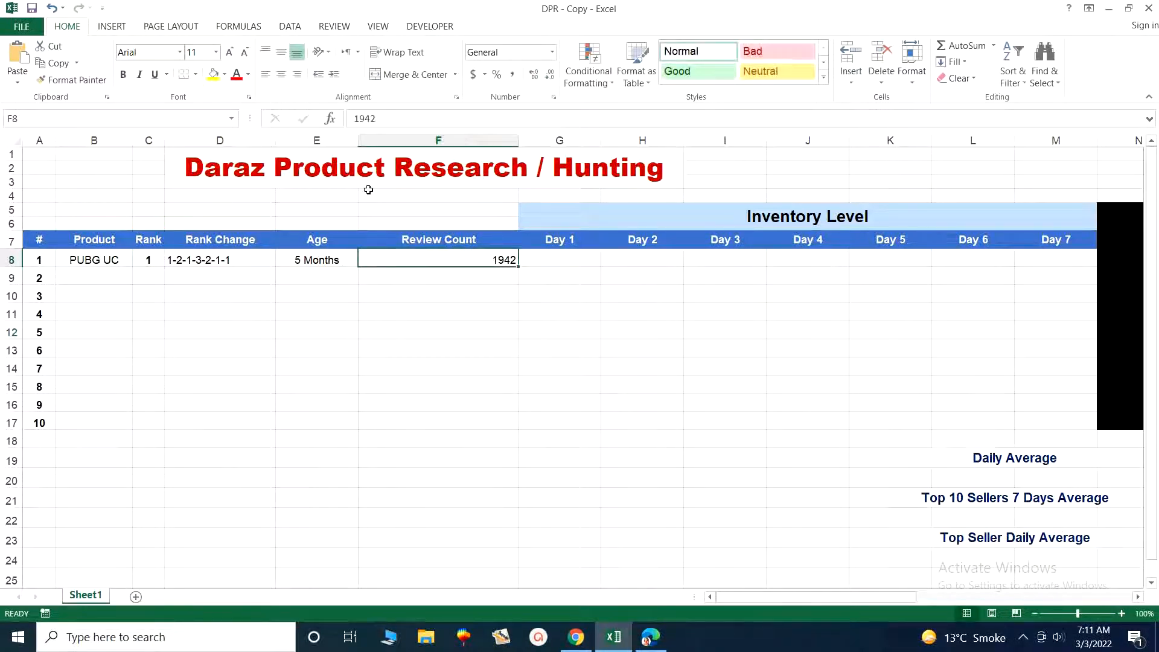
click(282, 73)
click(509, 369)
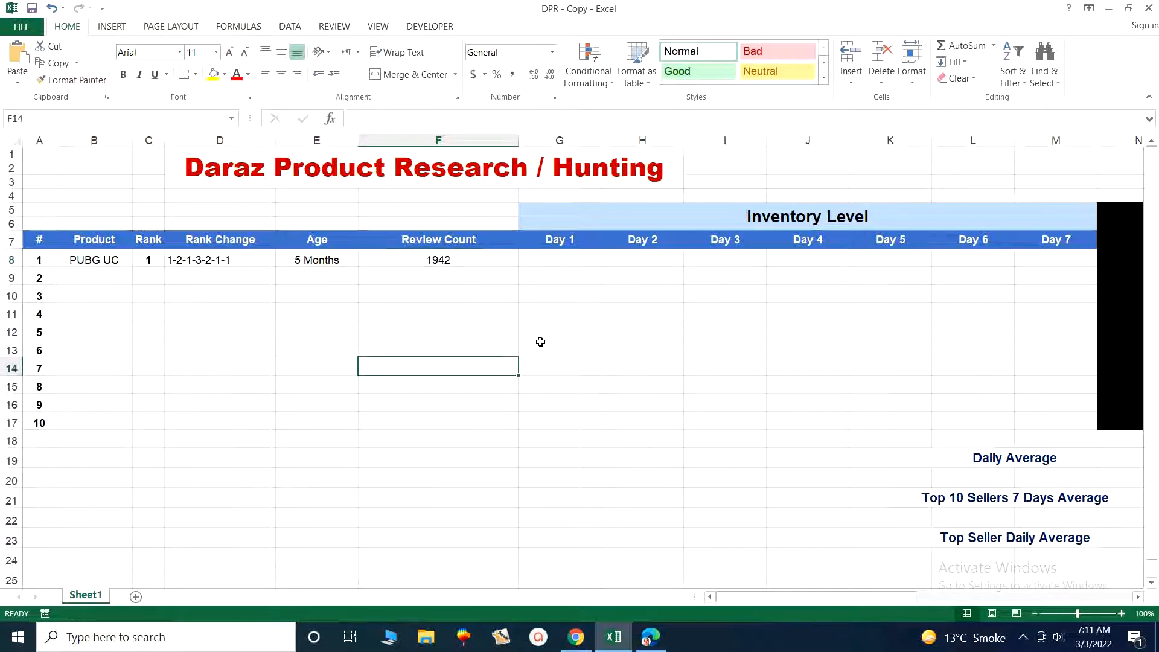
Select the PUBG UC product's Day 1 inventory cell, then open the page source of the Pubg Mobile - 7 UC listing in Chrome
click(553, 265)
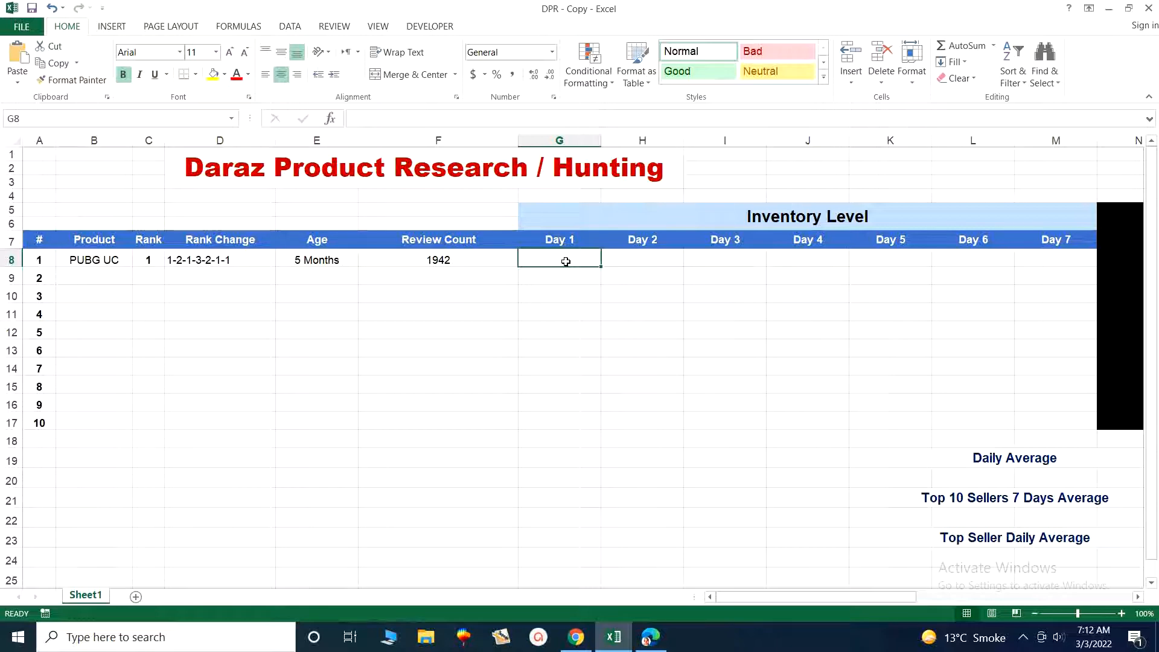
click(577, 639)
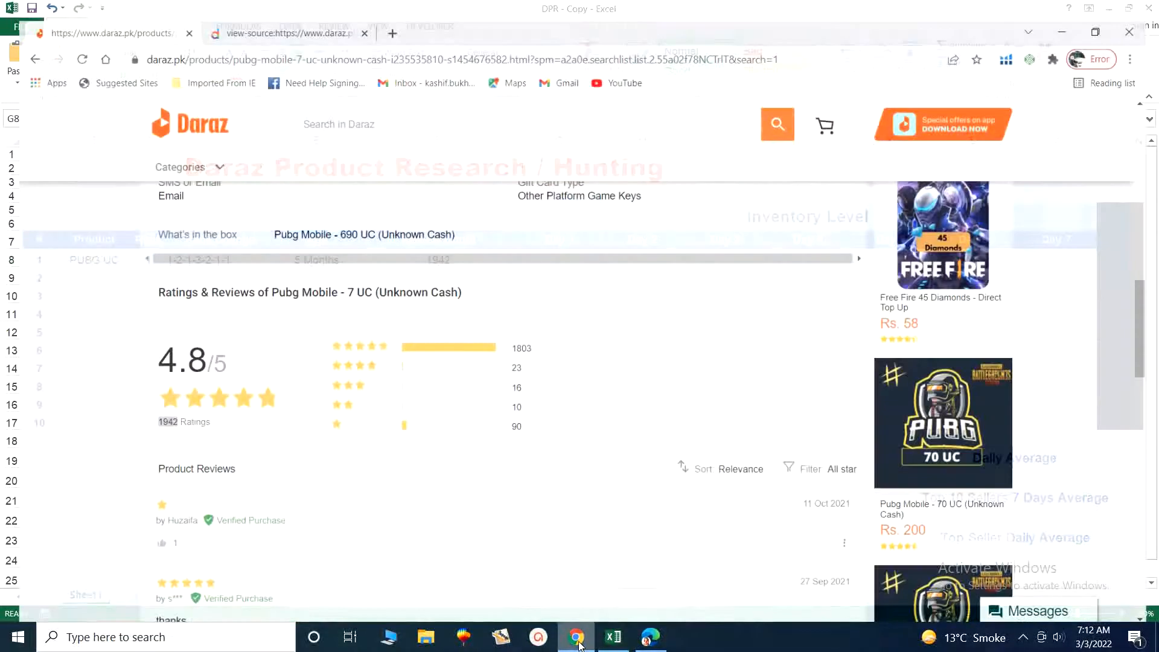
scroll(364, 321, up, 15)
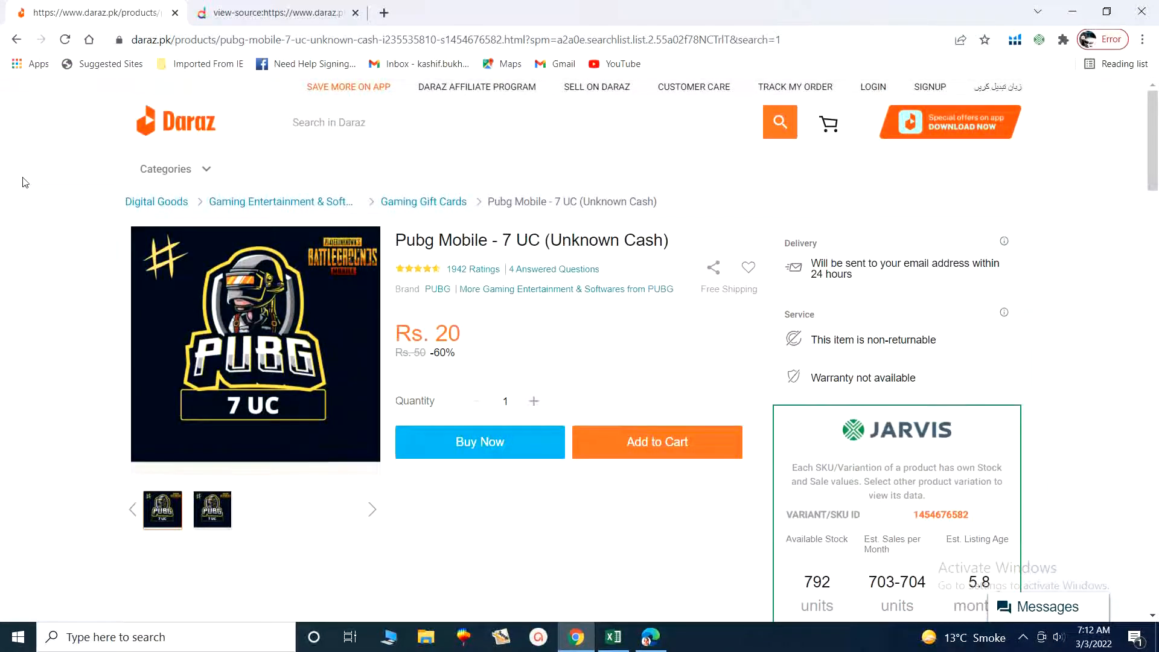
key(ctrl+u)
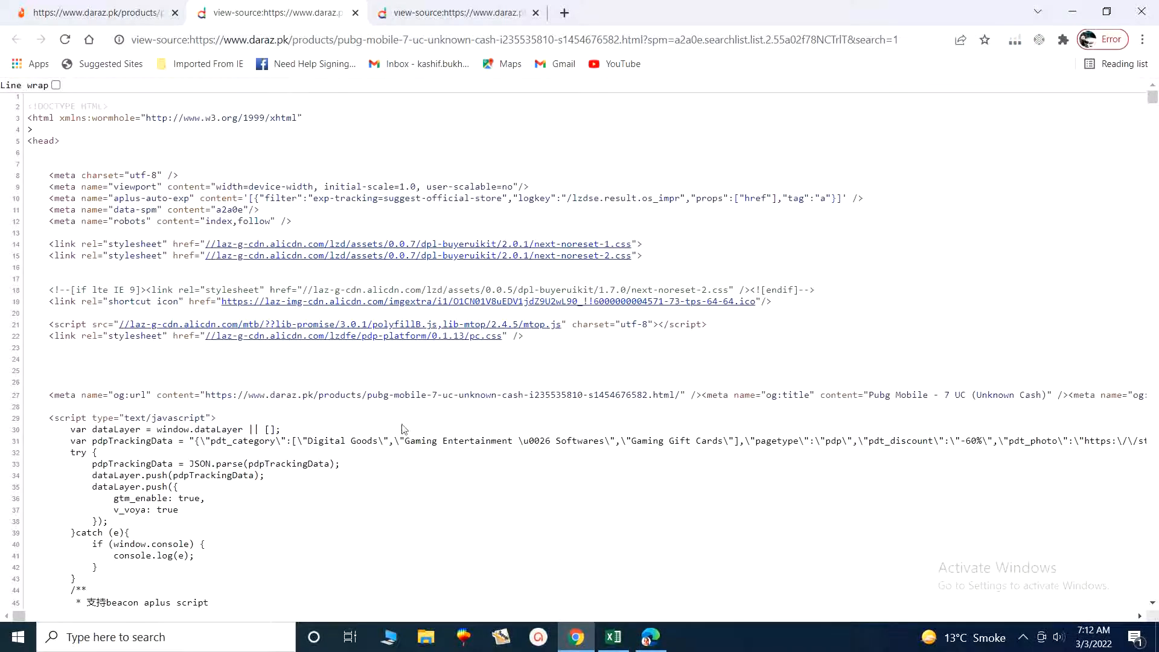
Search the page source for "stock" and step through the matches to highlight the listing's stock quantity
key(ctrl+f)
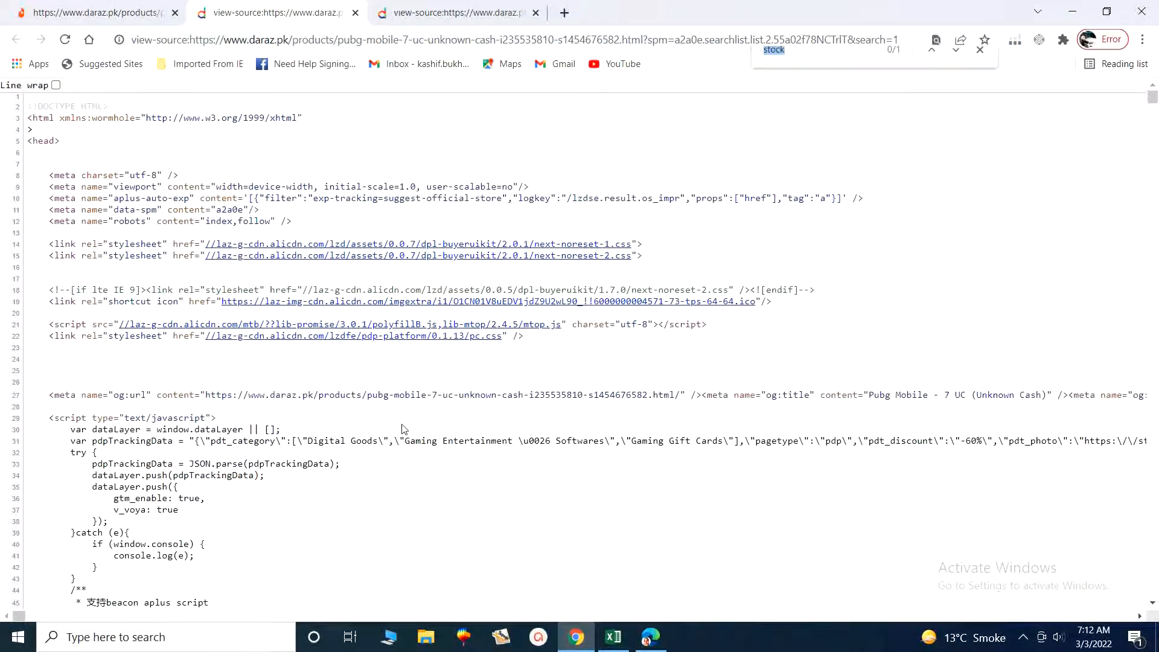
click(833, 63)
key(Return)
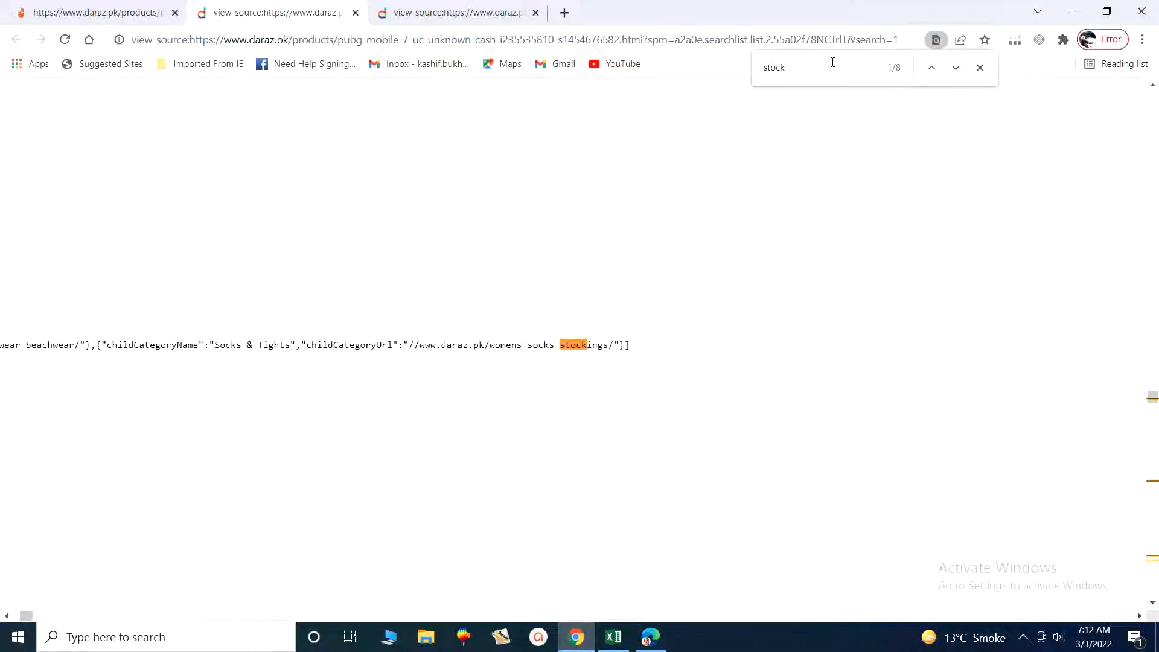
click(956, 68)
click(956, 68)
click(956, 67)
click(956, 68)
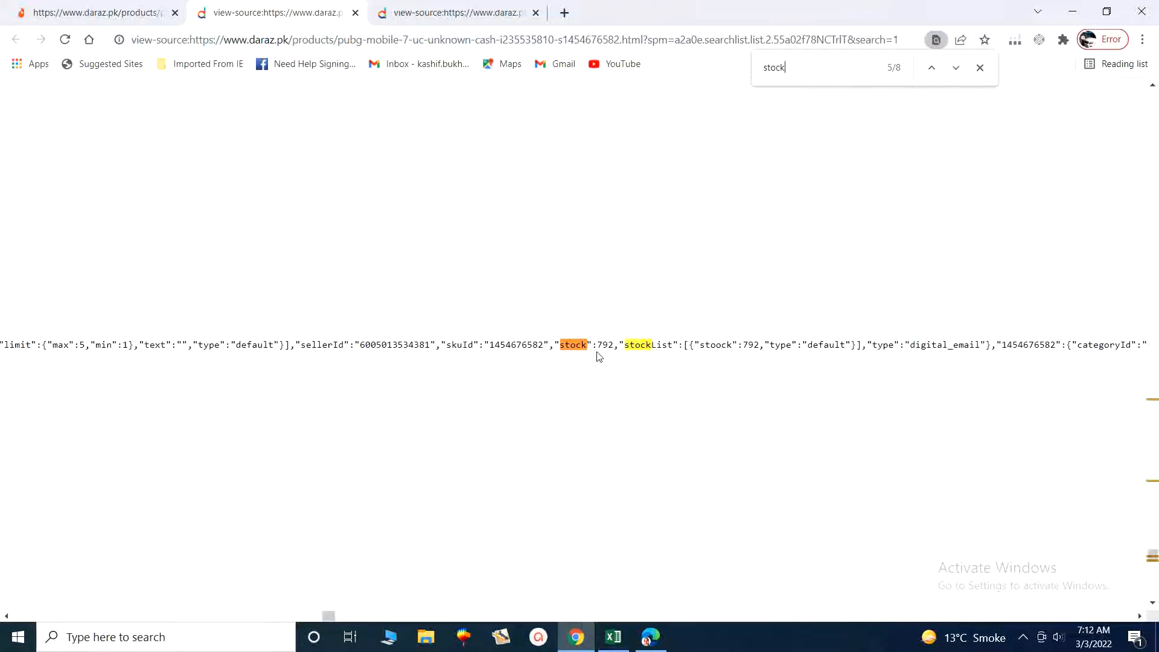
drag(597, 349, 613, 351)
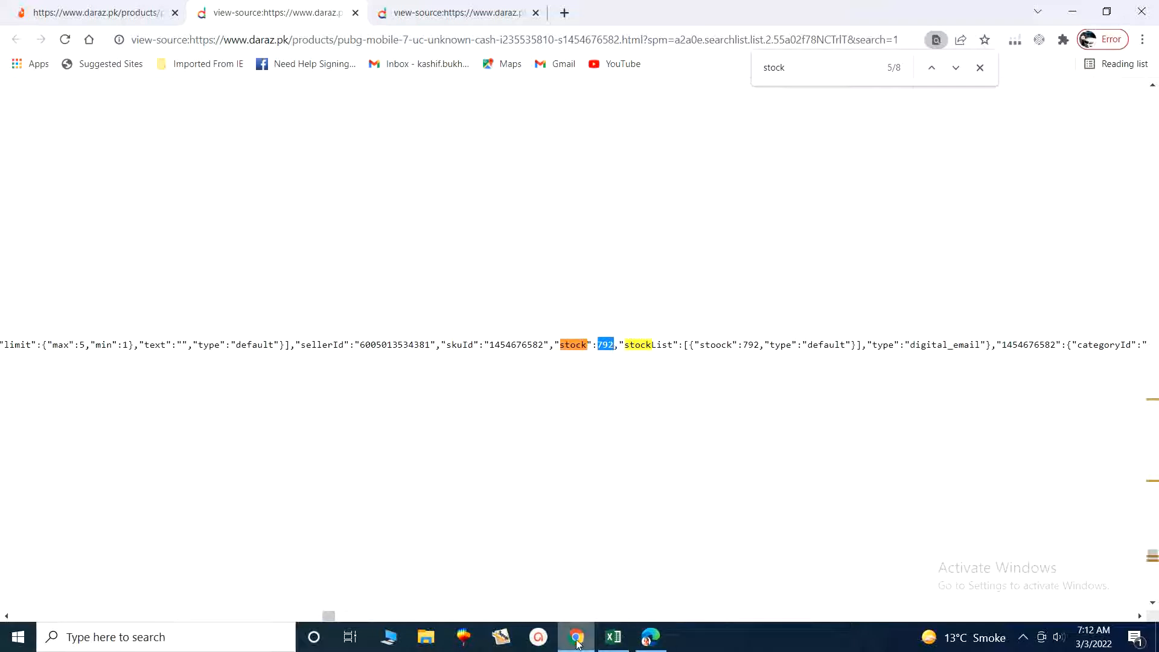
Enter 792 as the PUBG UC product's Day 1 inventory level in Excel and select its Day 2 cell
click(613, 637)
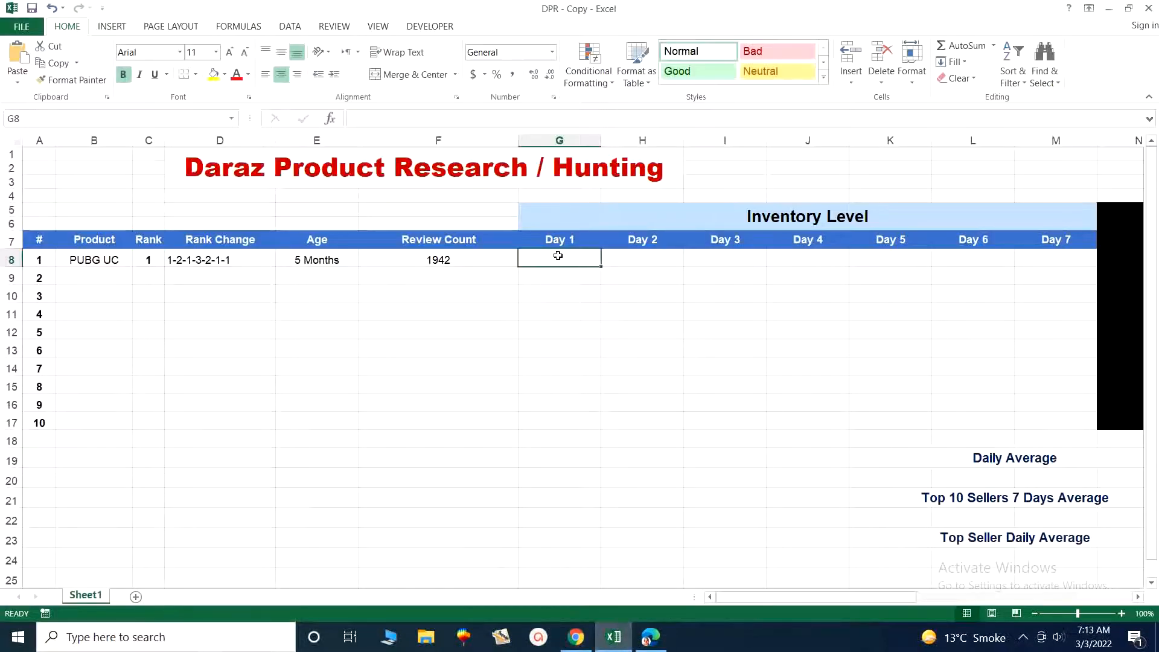
text(792)
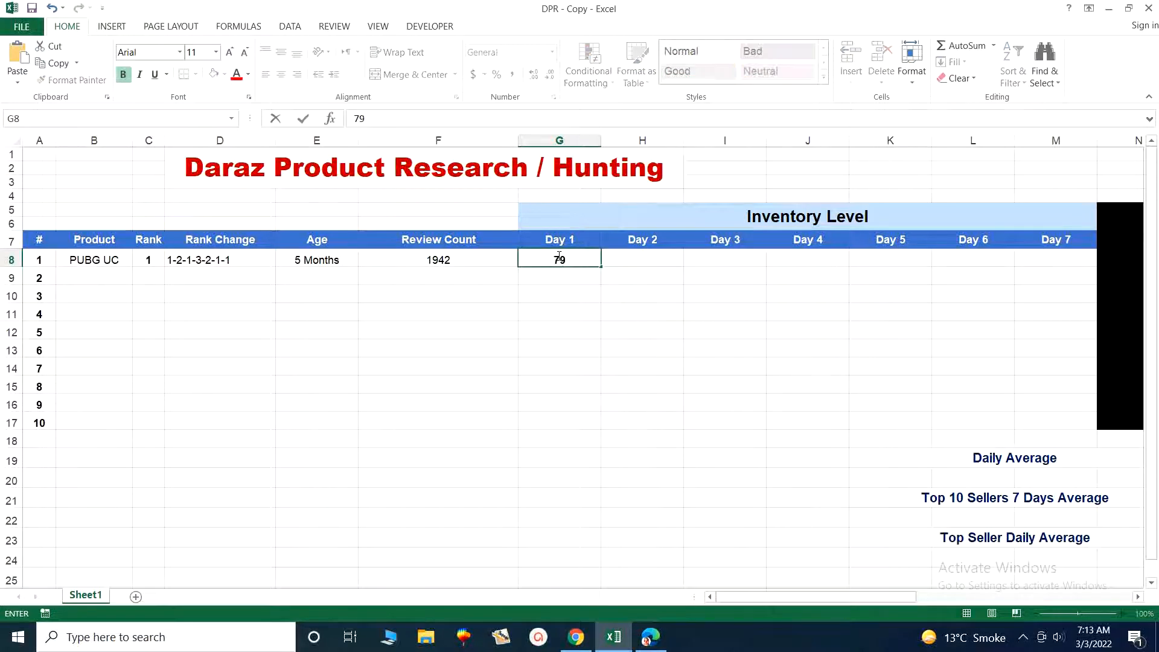
click(581, 307)
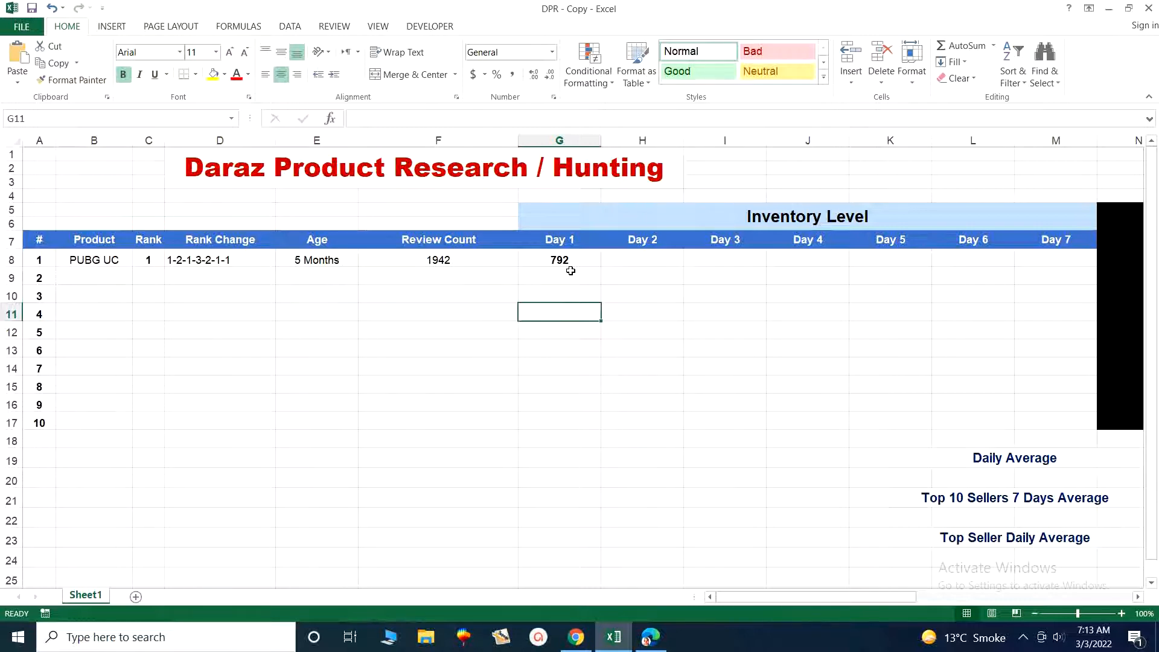
click(629, 261)
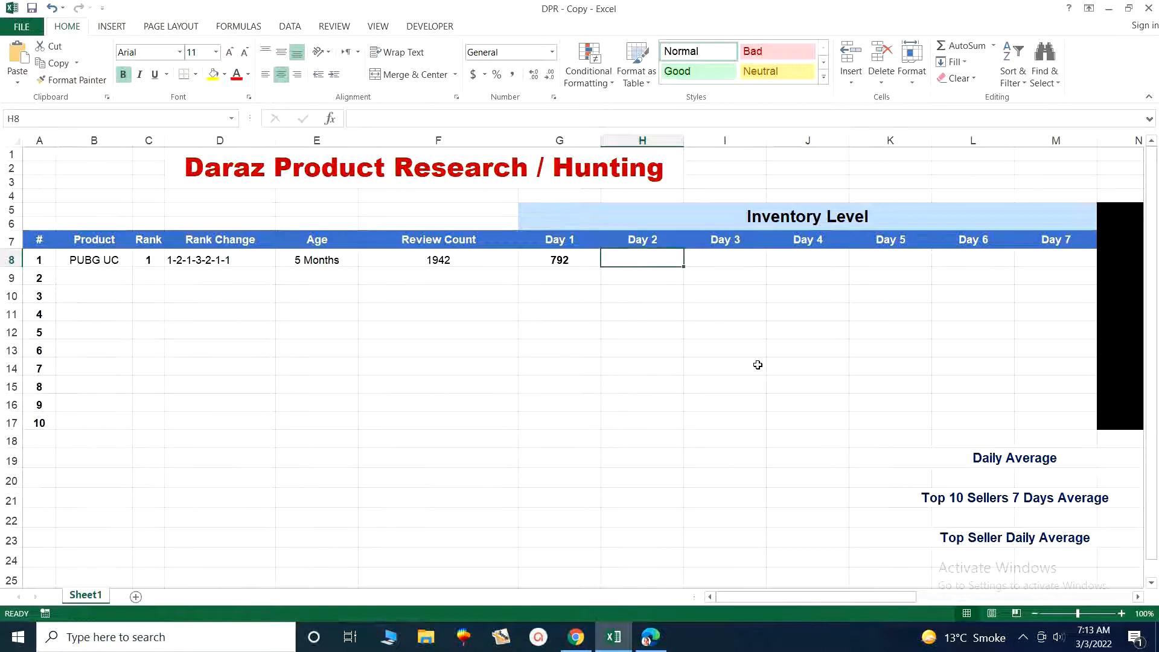
Enter 785, 780 and 778 as the PUBG UC product's Day 2, Day 3 and Day 4 inventory levels
text(7)
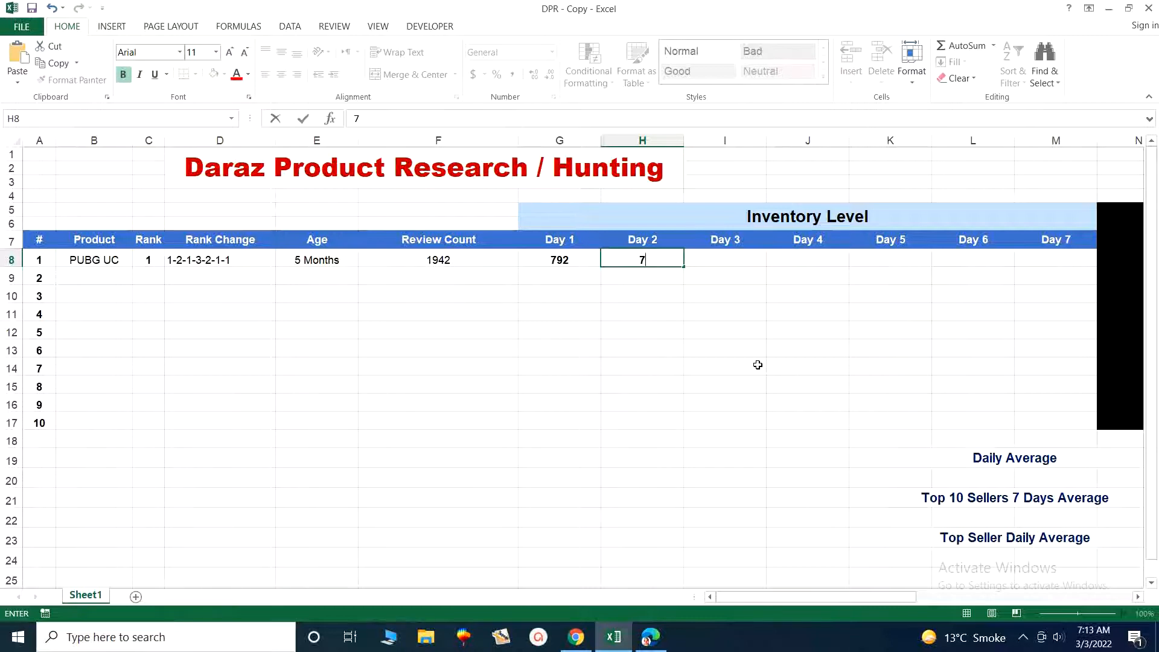
text(85)
click(758, 365)
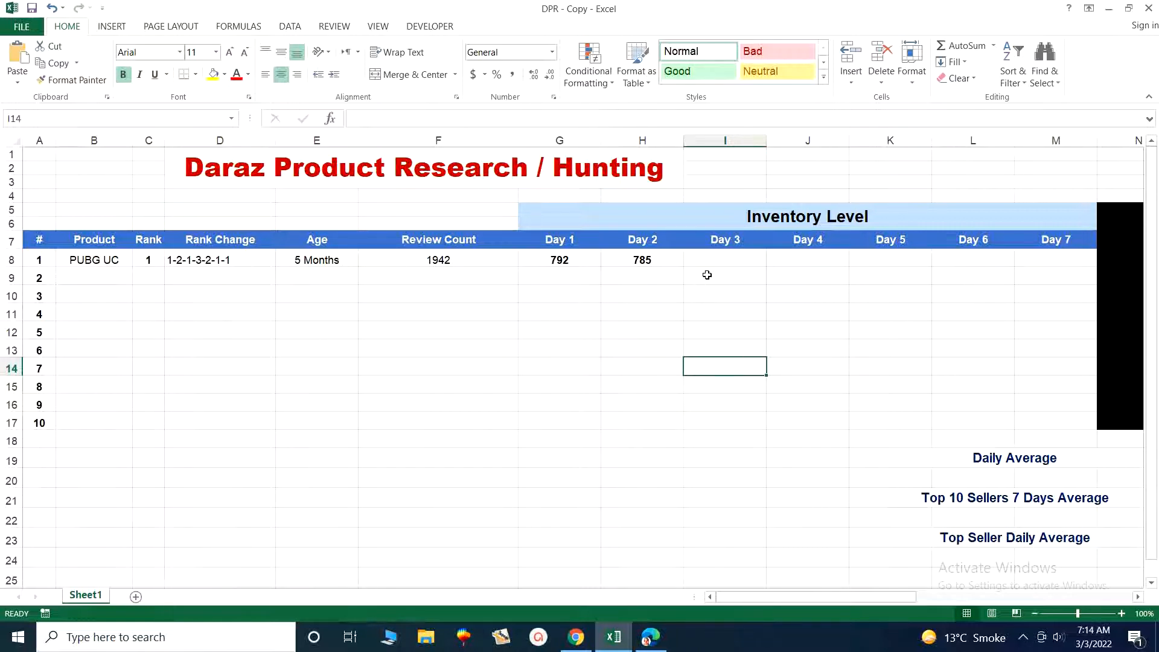
click(720, 260)
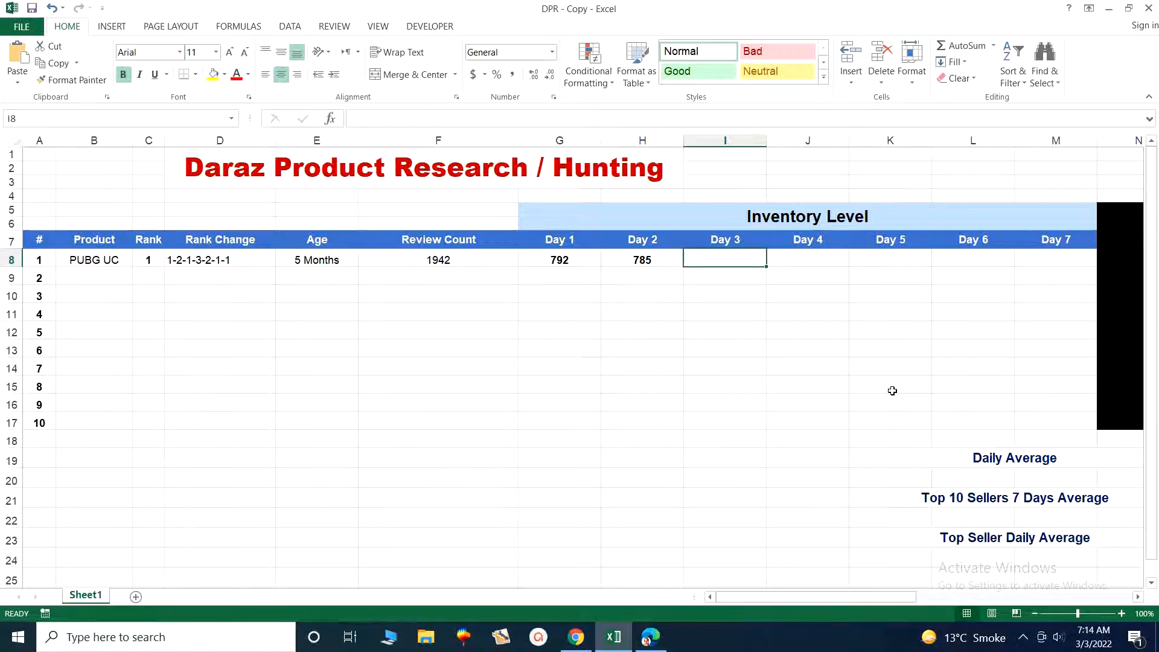
text(7)
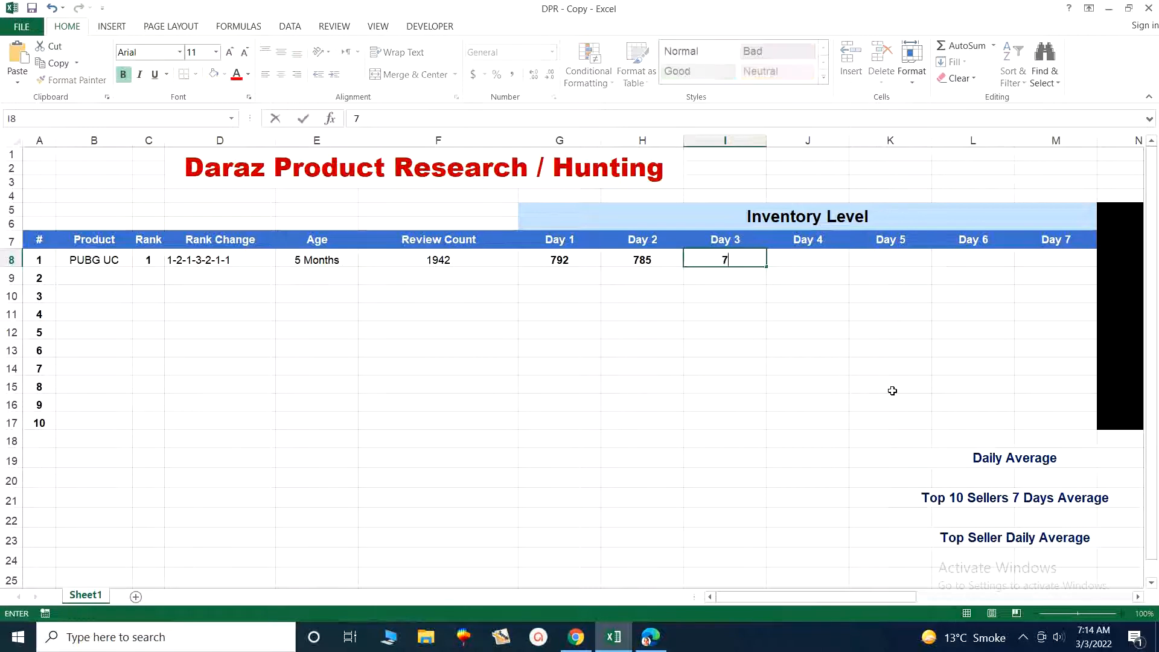
text(80)
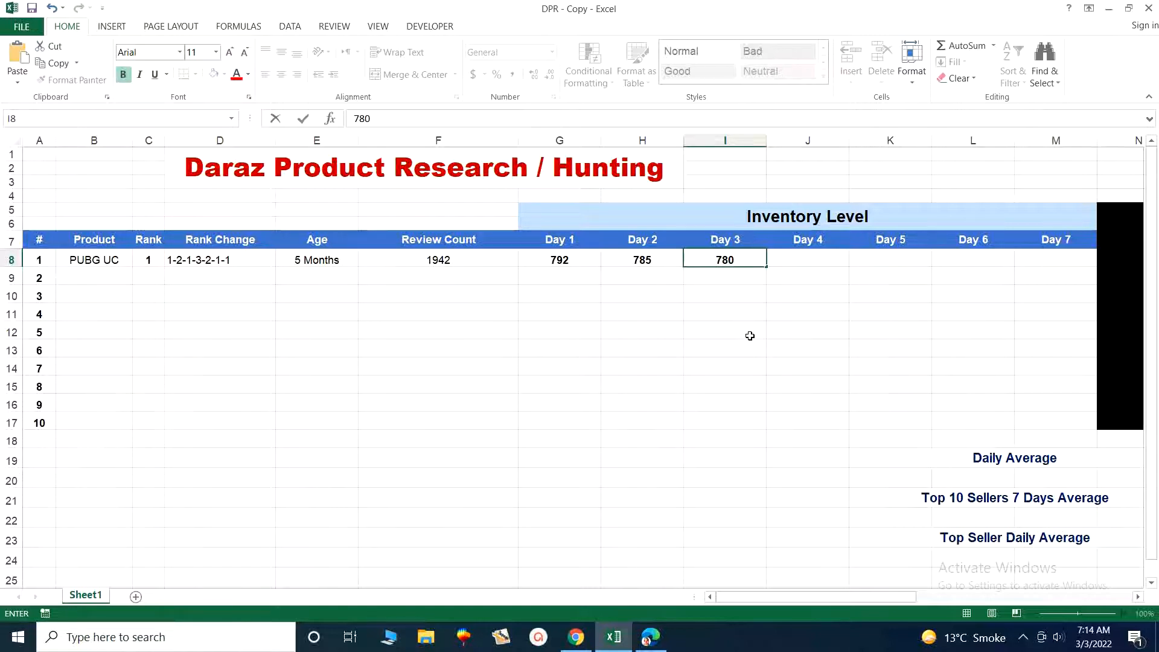
click(822, 261)
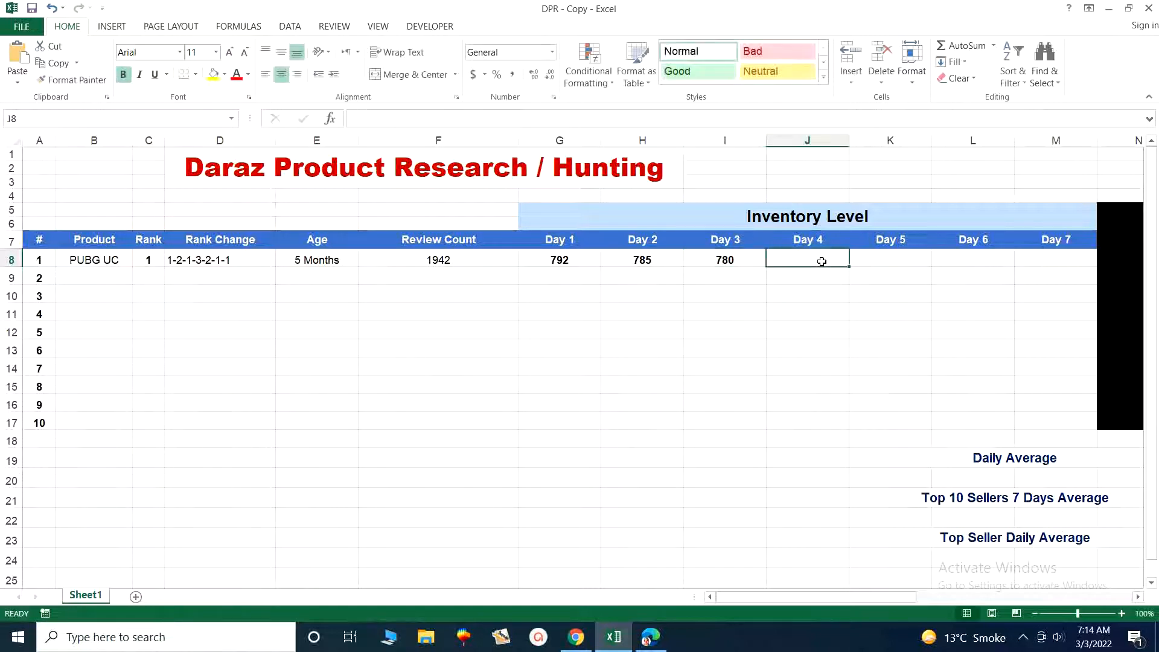
text(778)
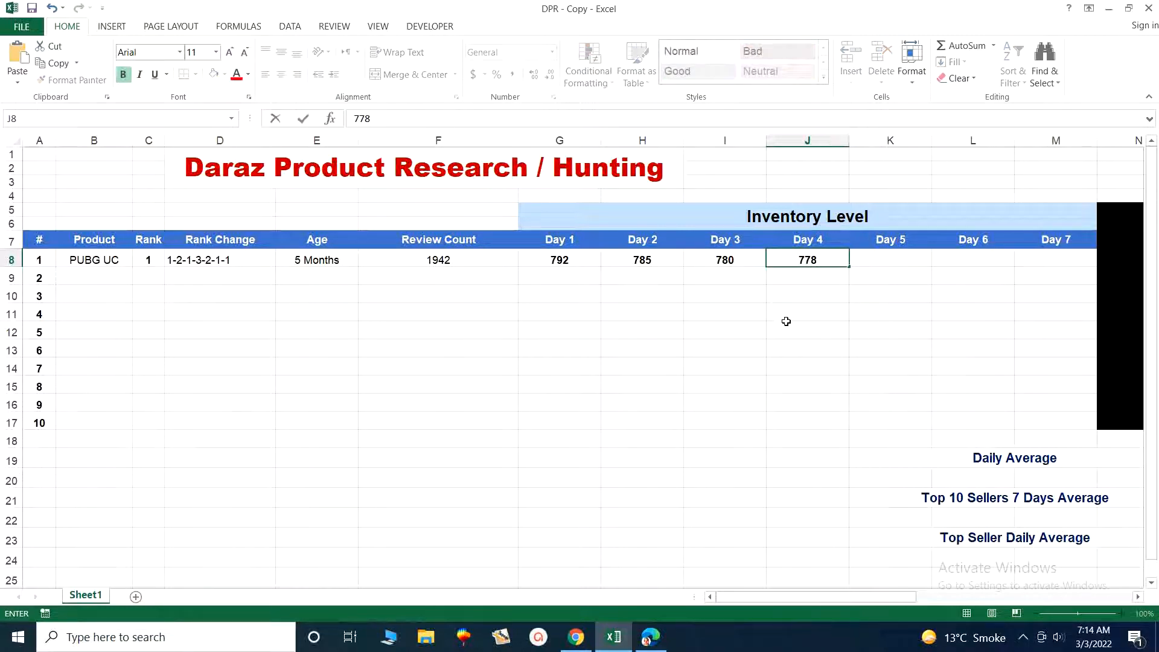
click(786, 326)
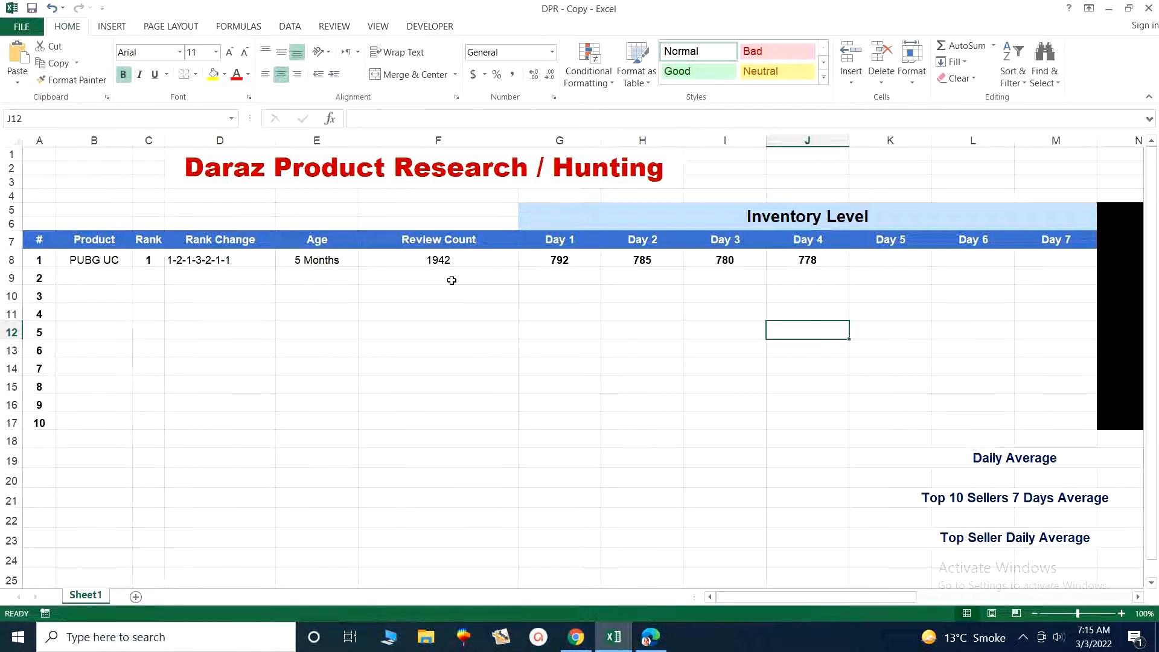
Calculate the PUBG UC product's Day 1 sales in O8 by subtracting Day 2 inventory from Day 1 inventory with =G8-H8
click(456, 262)
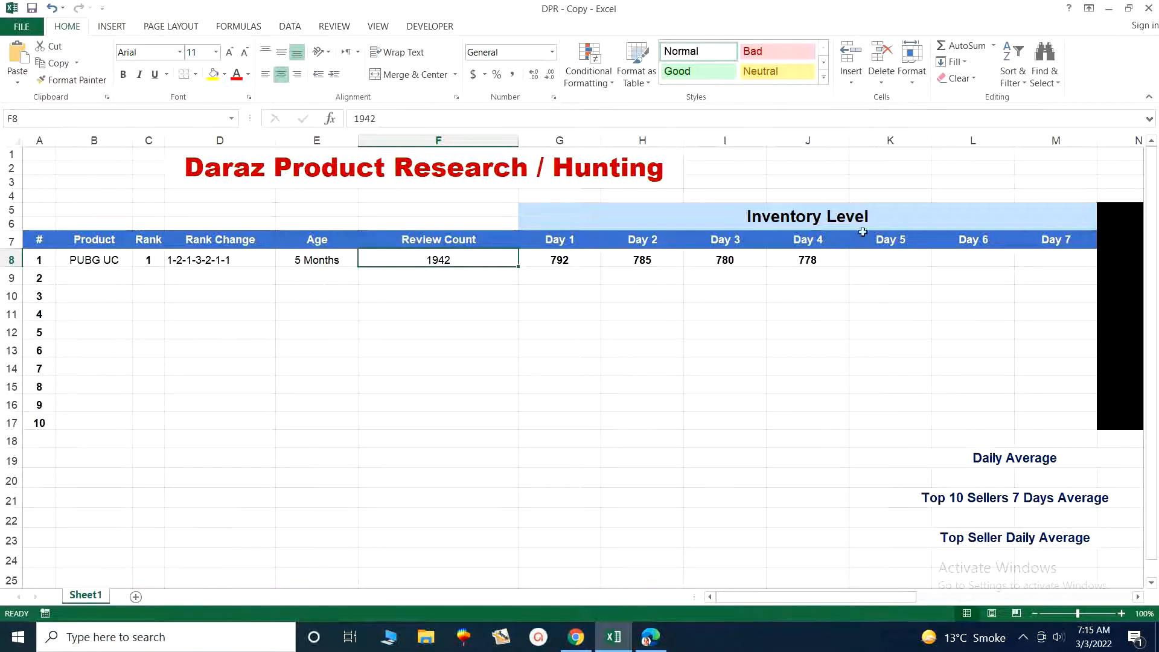
drag(794, 598, 918, 602)
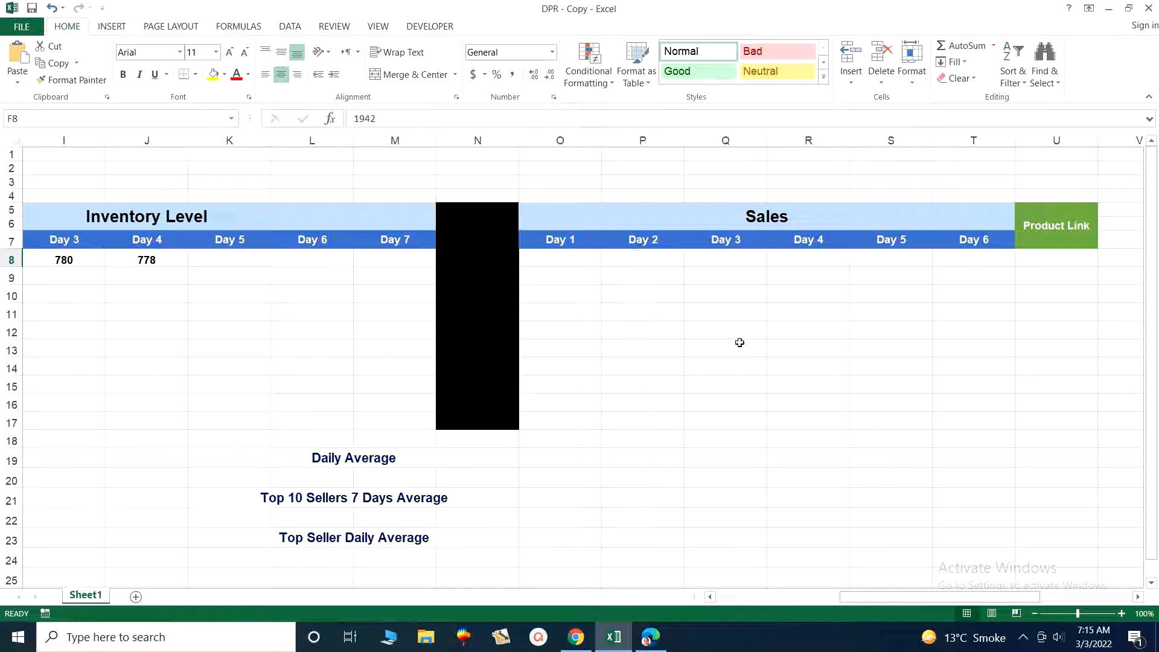
drag(864, 598, 819, 598)
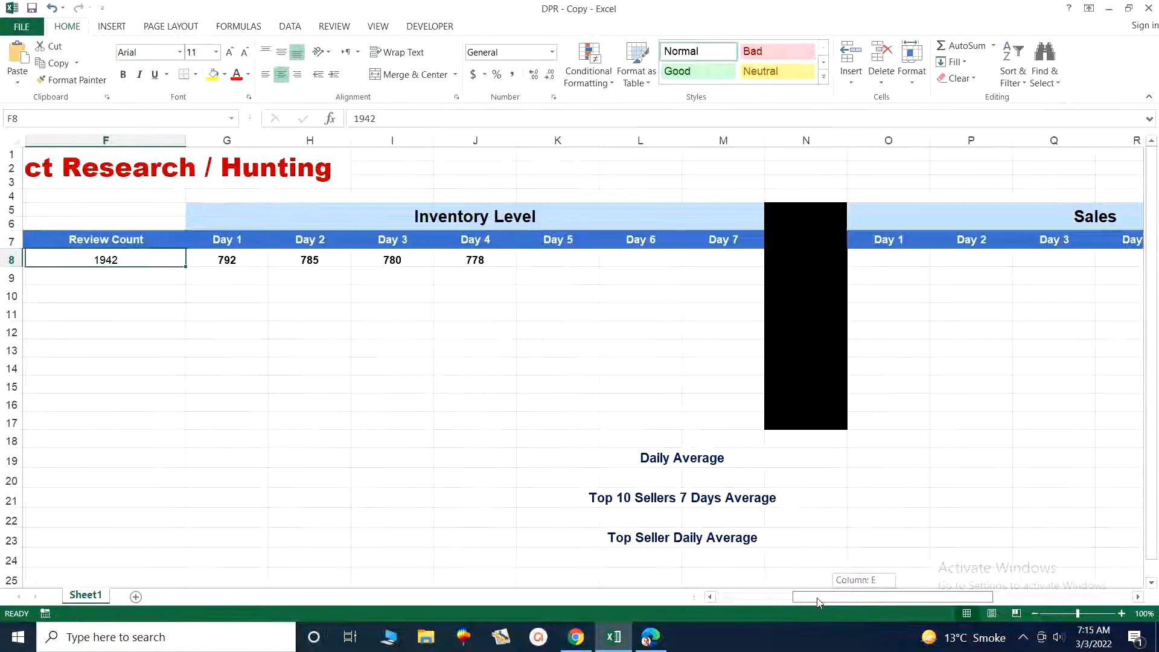
click(883, 263)
text(=)
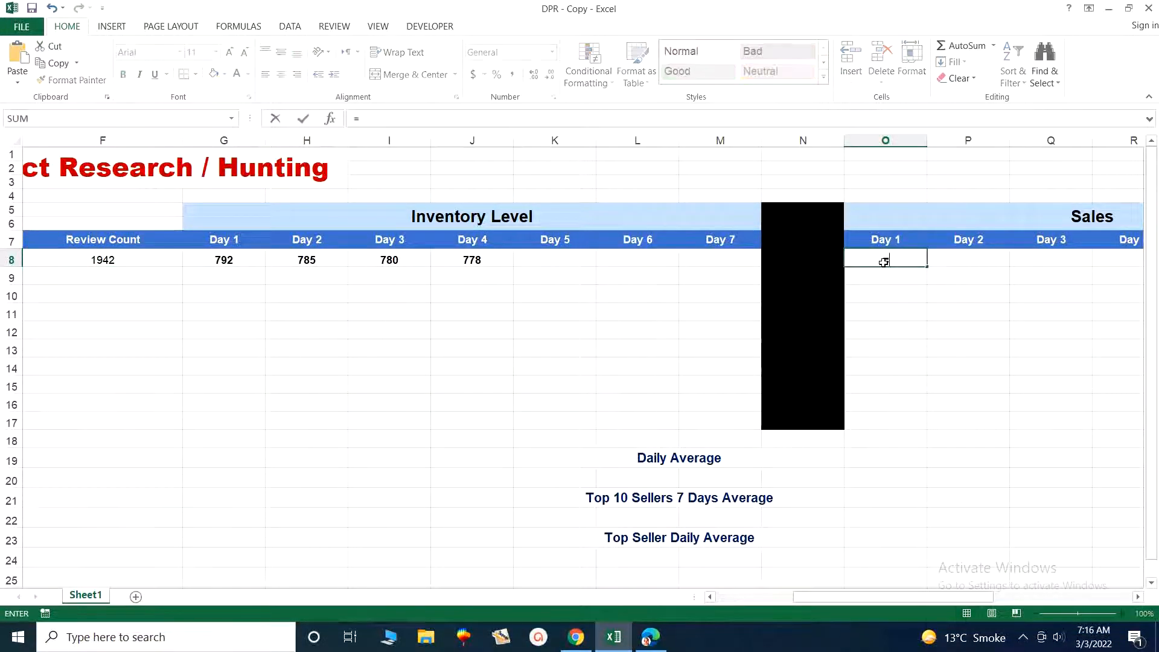
click(231, 261)
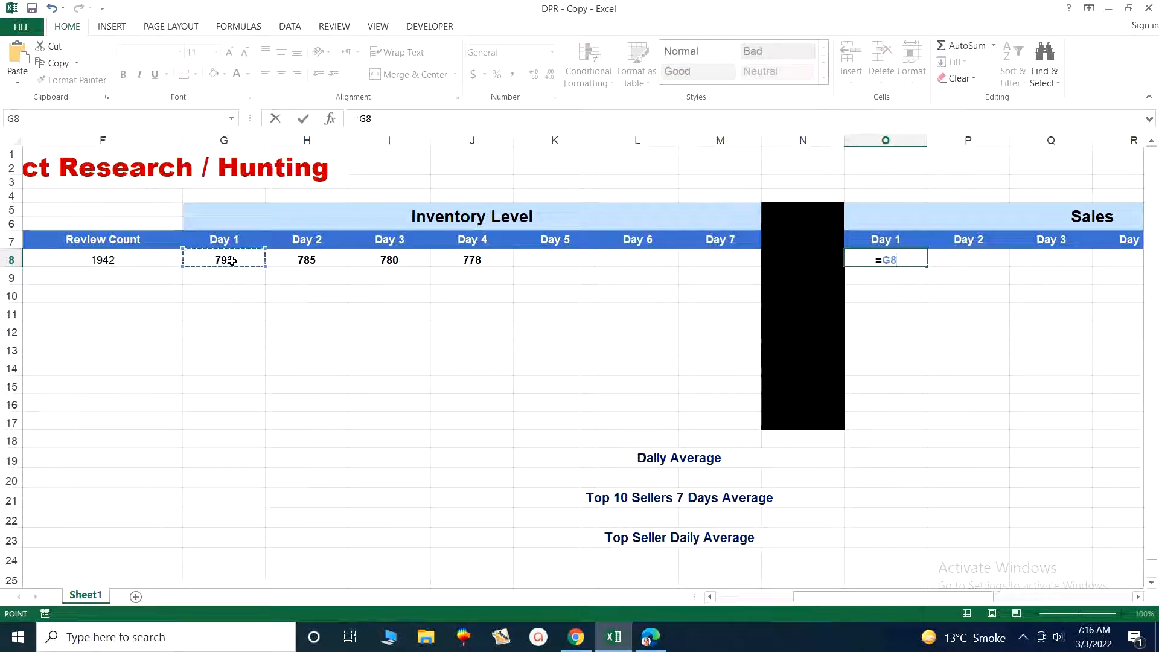
text(-)
click(304, 259)
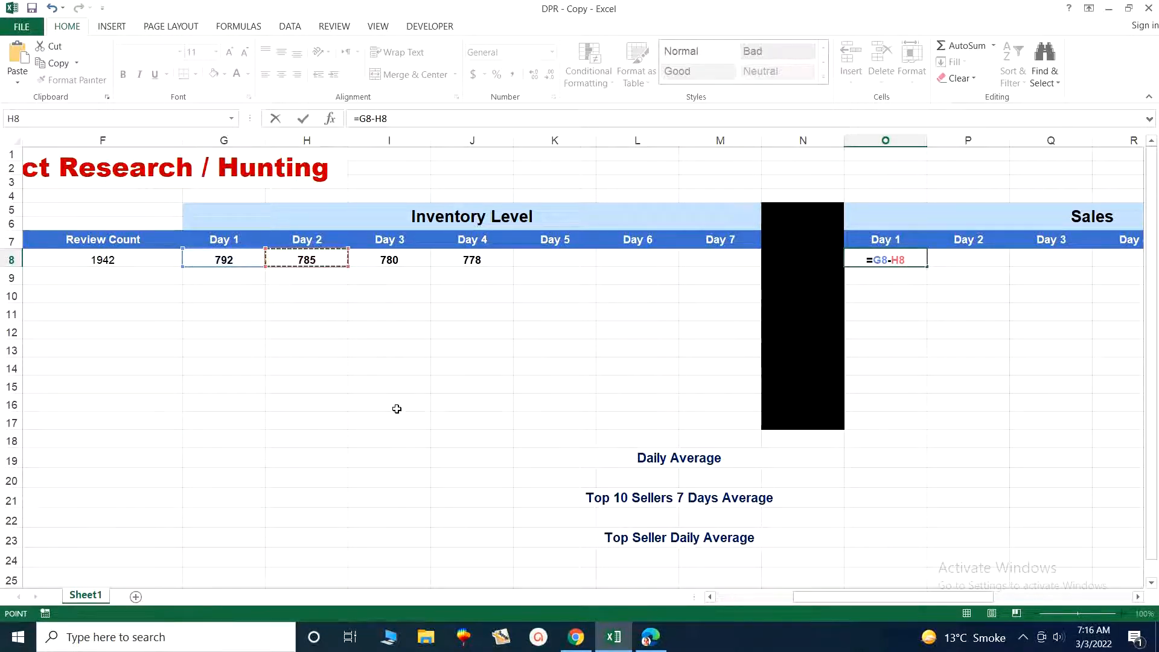
key(Return)
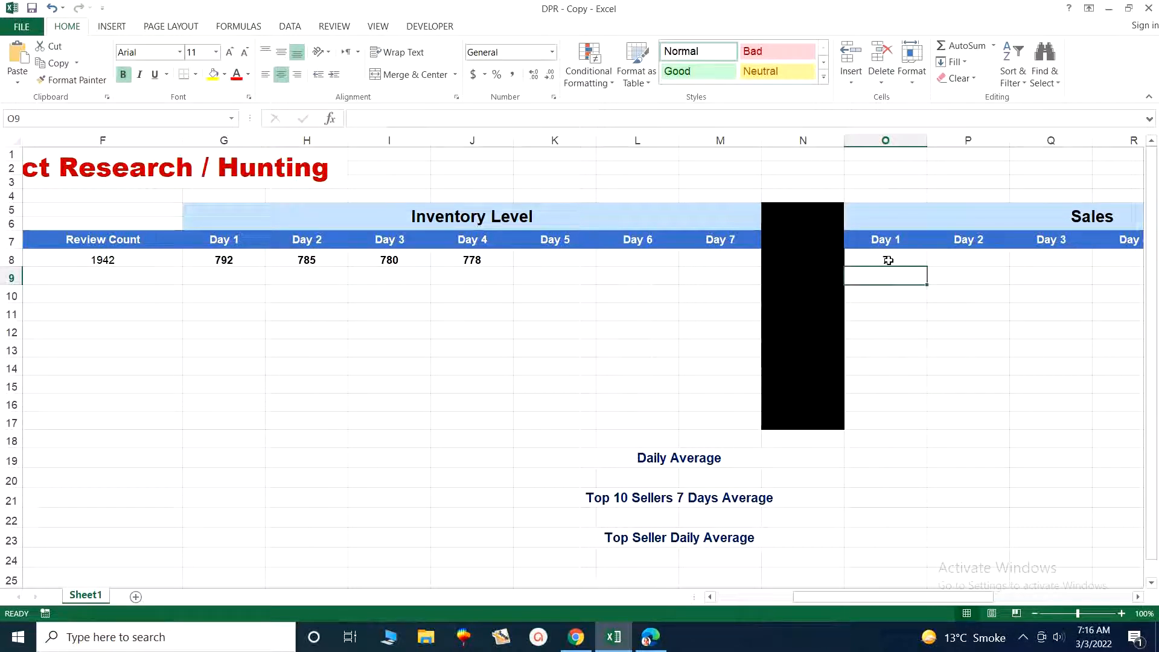
click(907, 260)
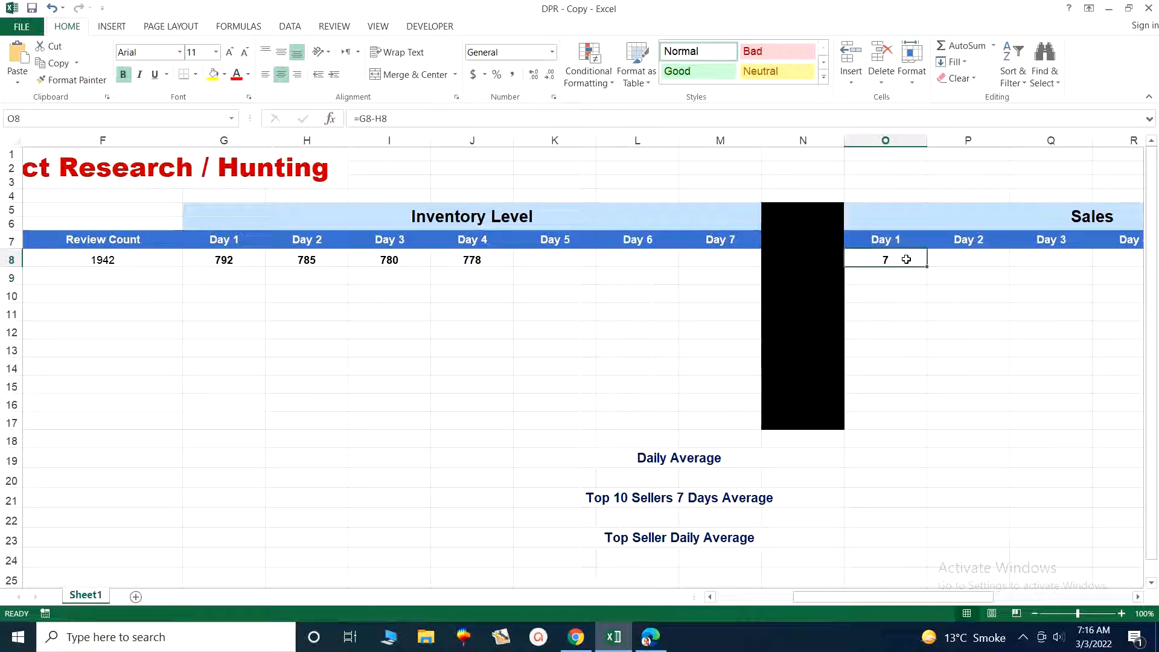
Copy the Pubg Mobile - 7 UC listing's web address from Chrome and paste it into the PUBG UC row's Product Link cell in Excel
drag(855, 598, 898, 600)
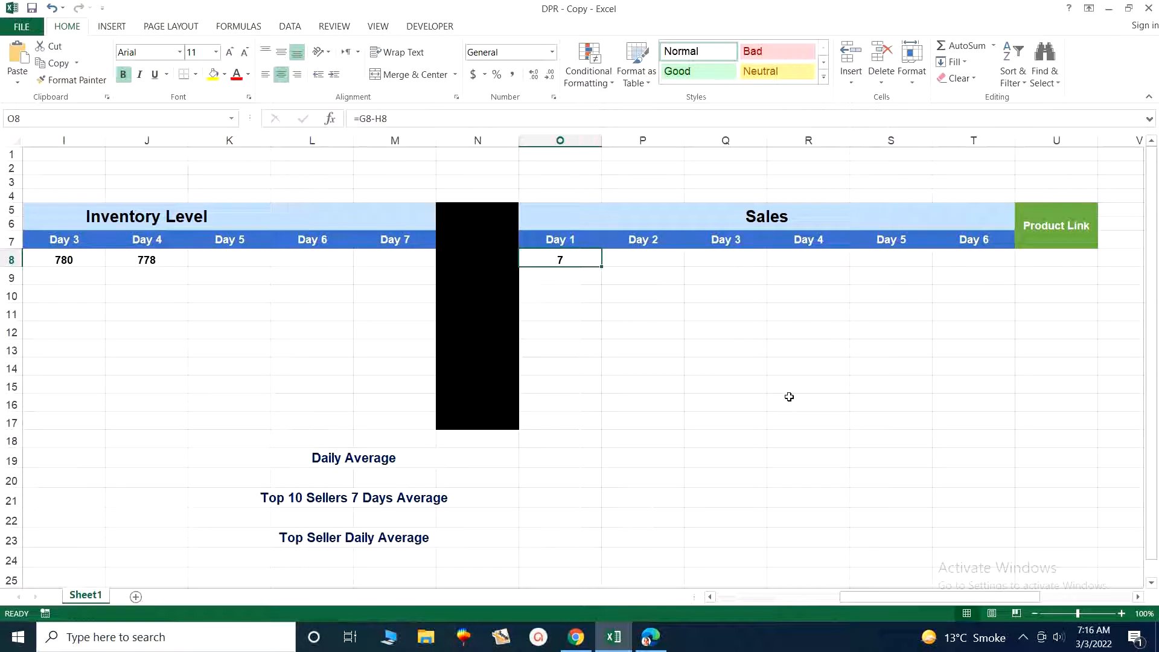
click(1040, 262)
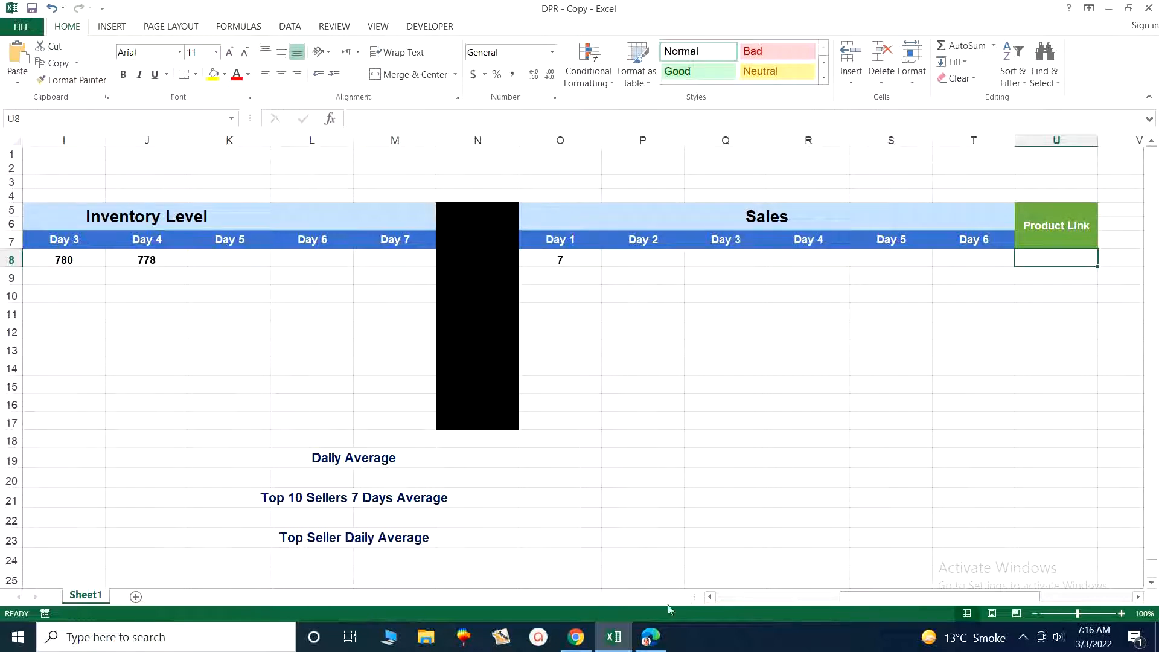
click(576, 638)
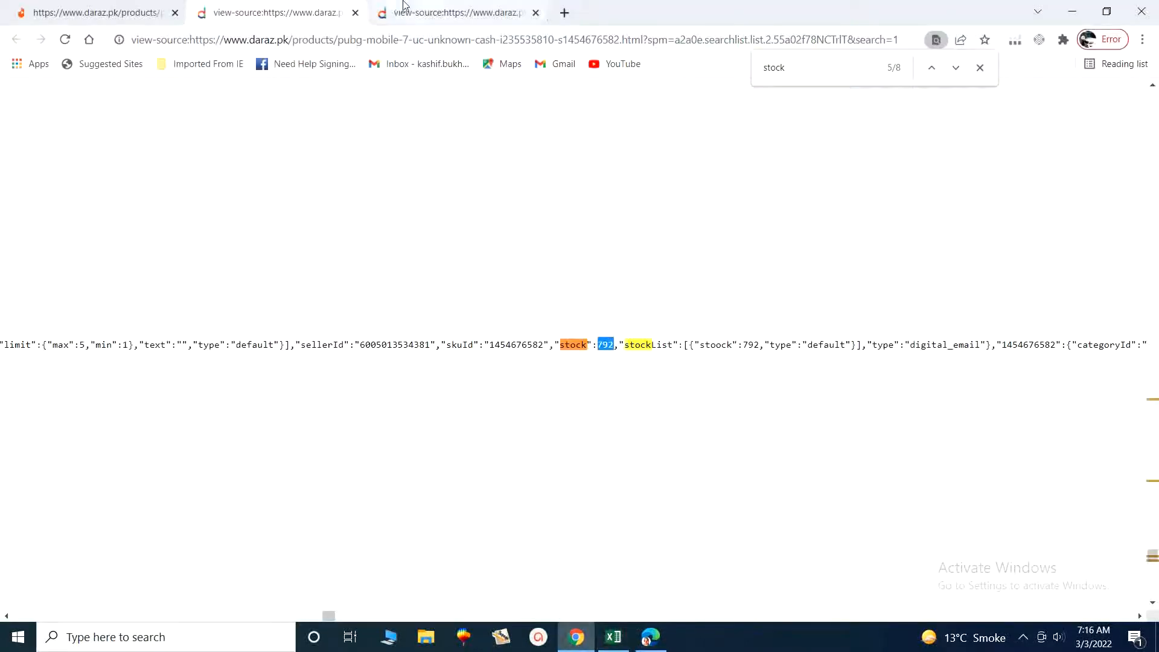
click(50, 16)
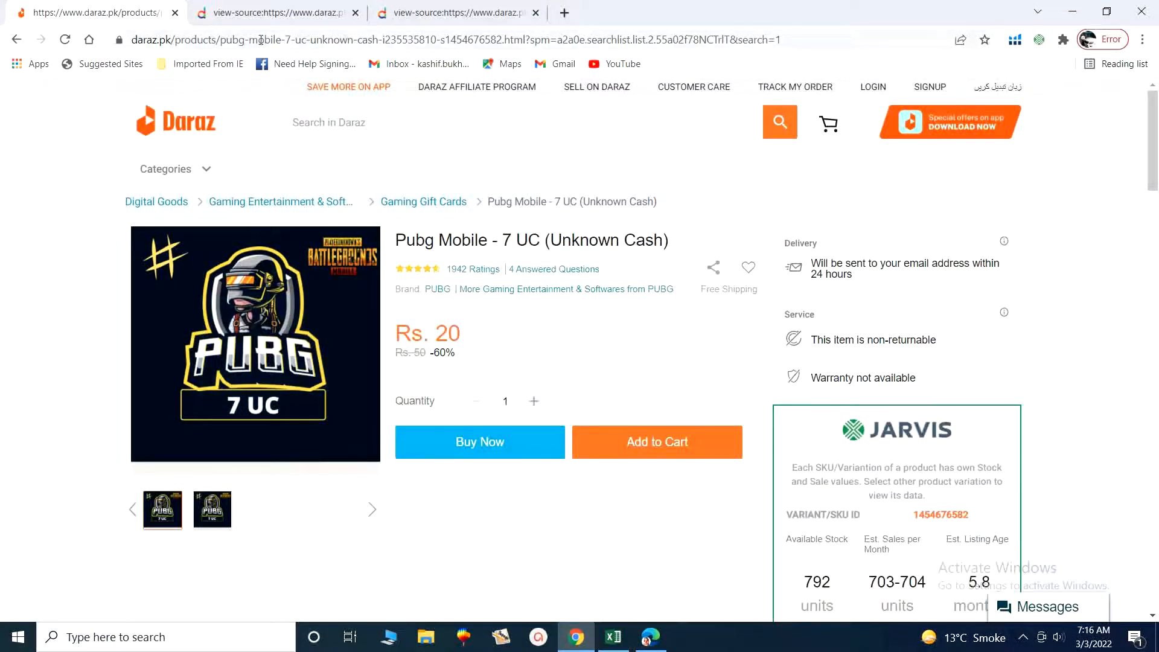
click(263, 40)
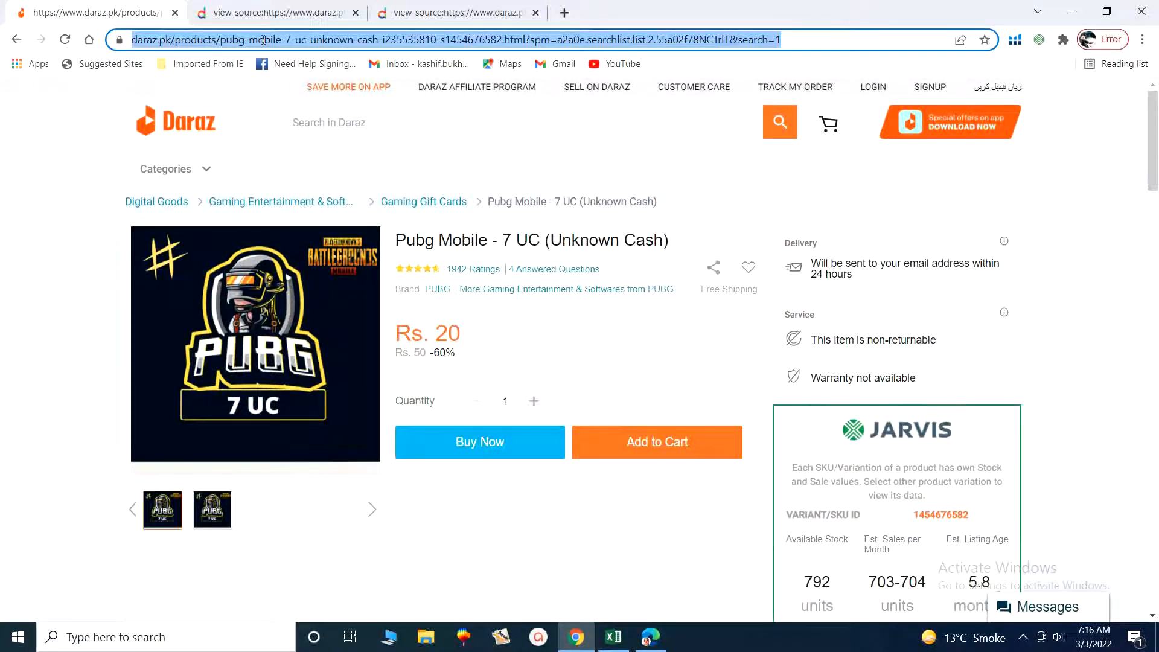
right_click(264, 42)
click(281, 149)
click(613, 637)
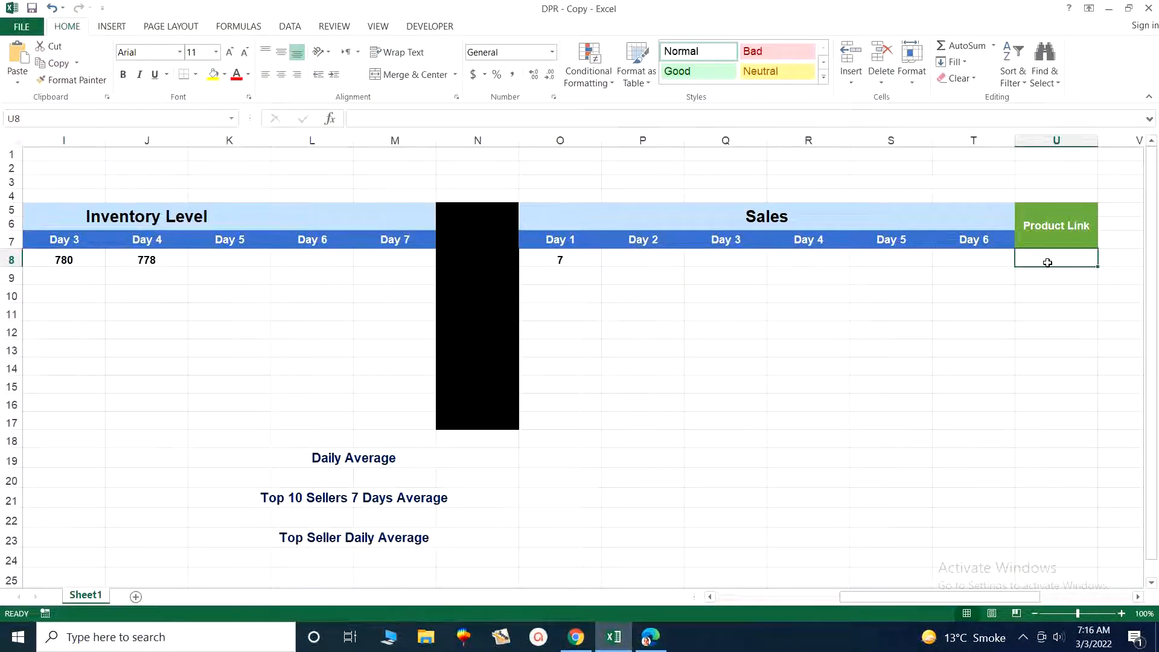
key(ctrl+v)
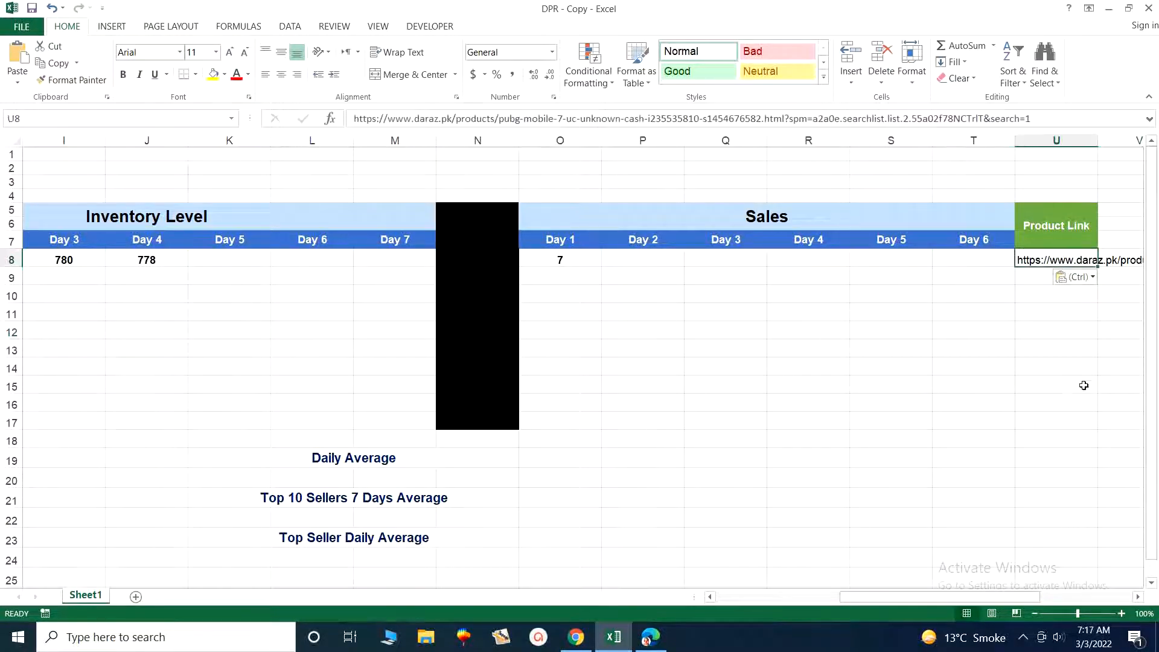
Convert the pasted listing address in the PUBG UC row's Product Link cell into a clickable hyperlink
drag(890, 596, 949, 588)
click(714, 315)
double_click(725, 261)
click(743, 346)
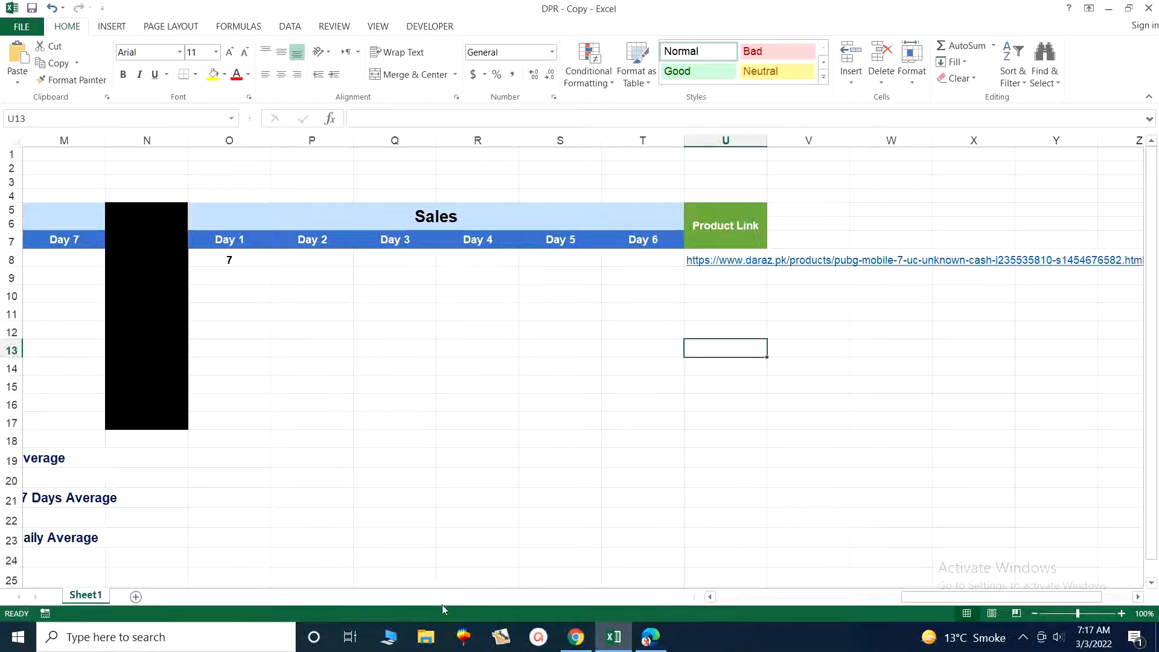
click(710, 598)
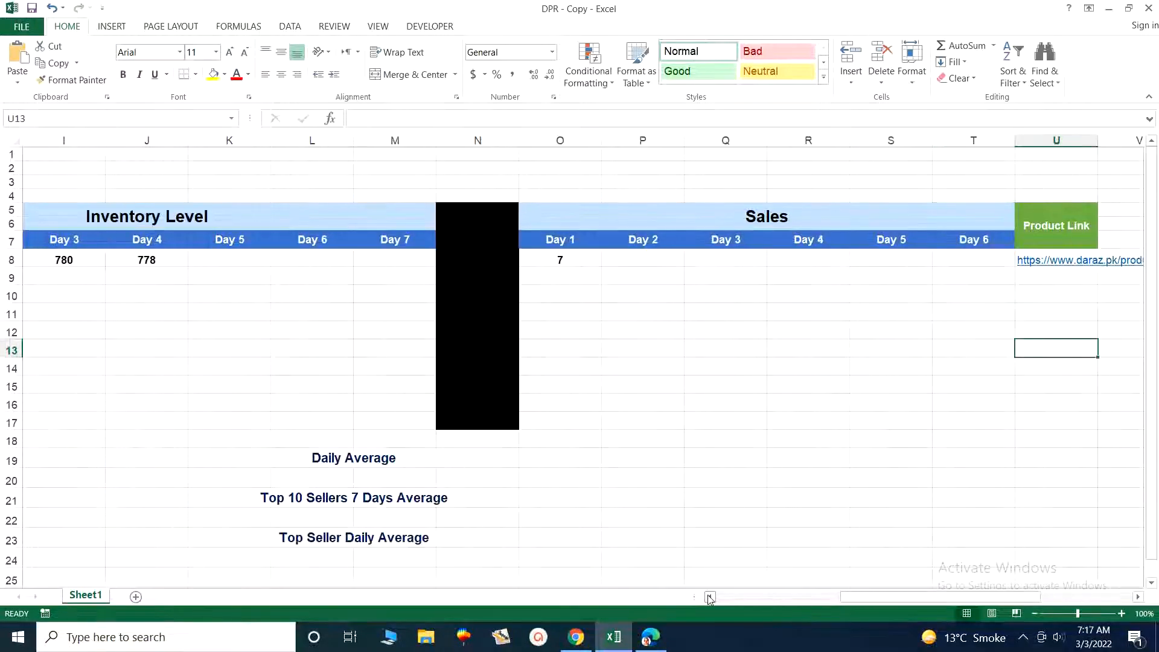
click(710, 598)
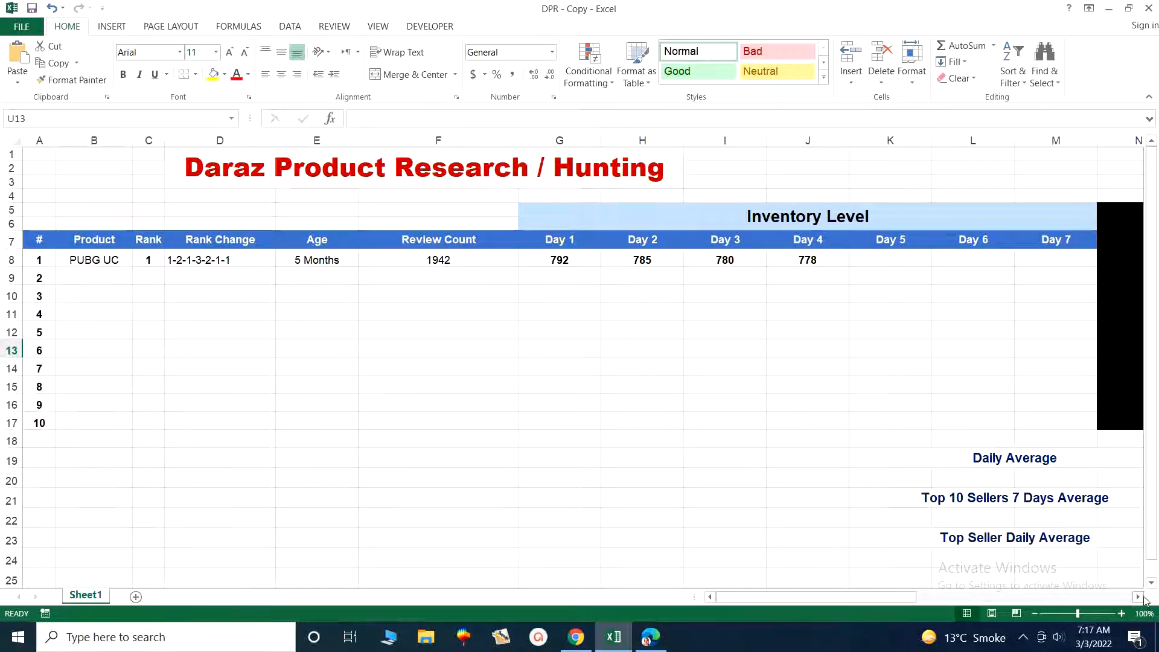
click(1141, 597)
click(1140, 596)
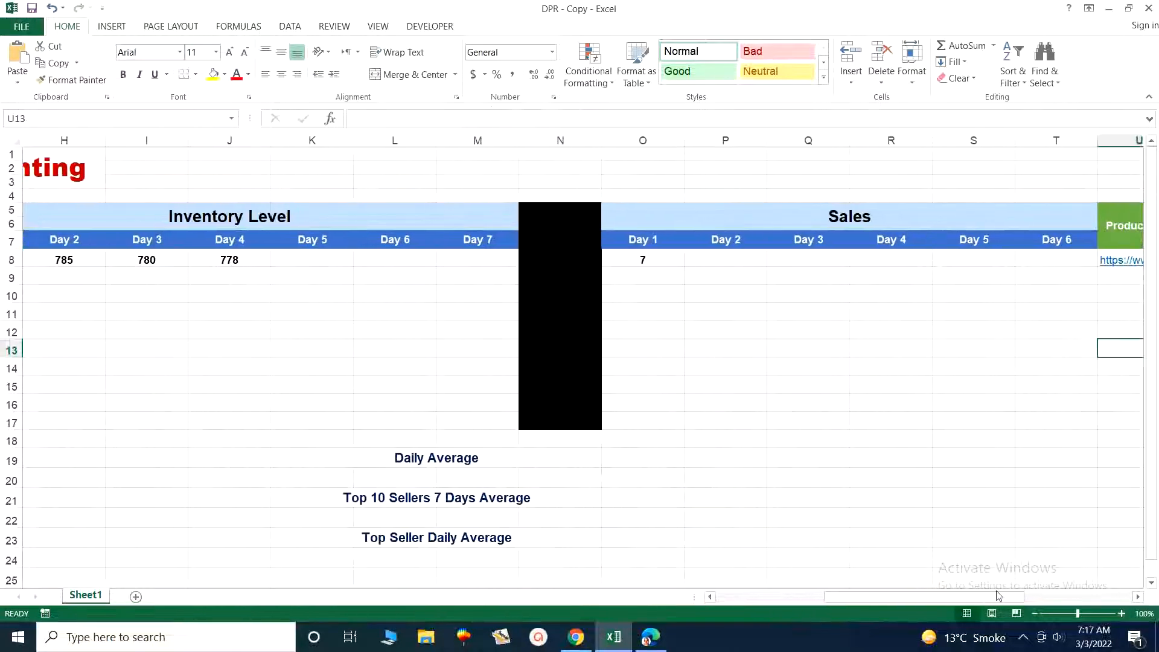
click(448, 460)
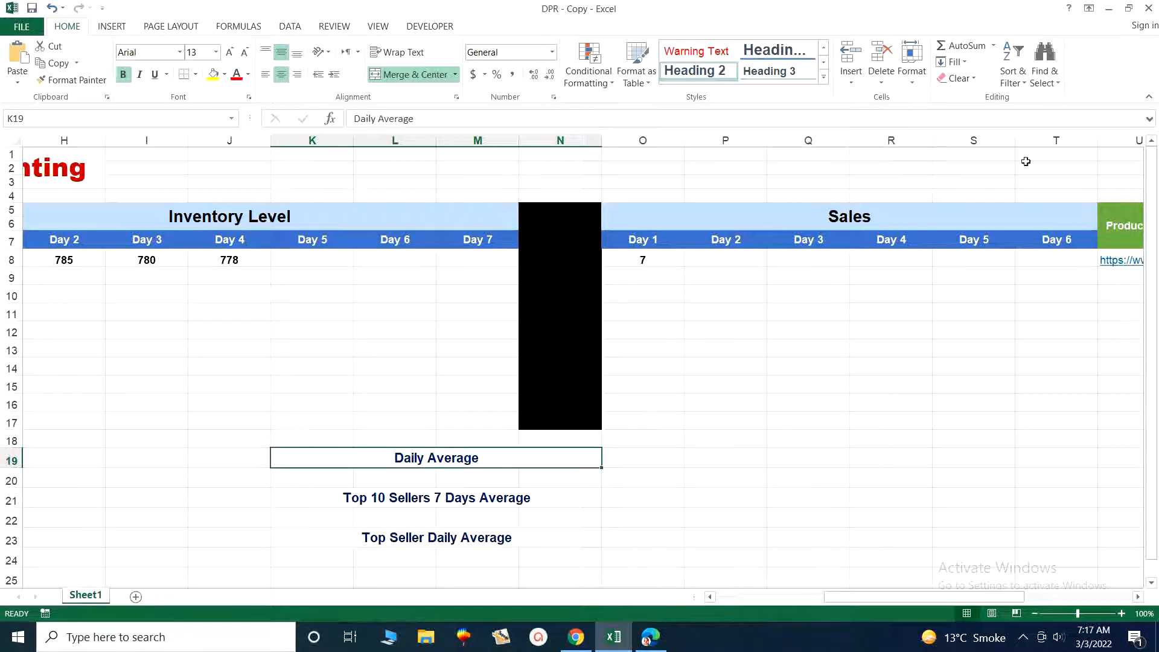
Minimize the open windows to reach the desktop and open the completed DPR workbook in Excel
click(1110, 9)
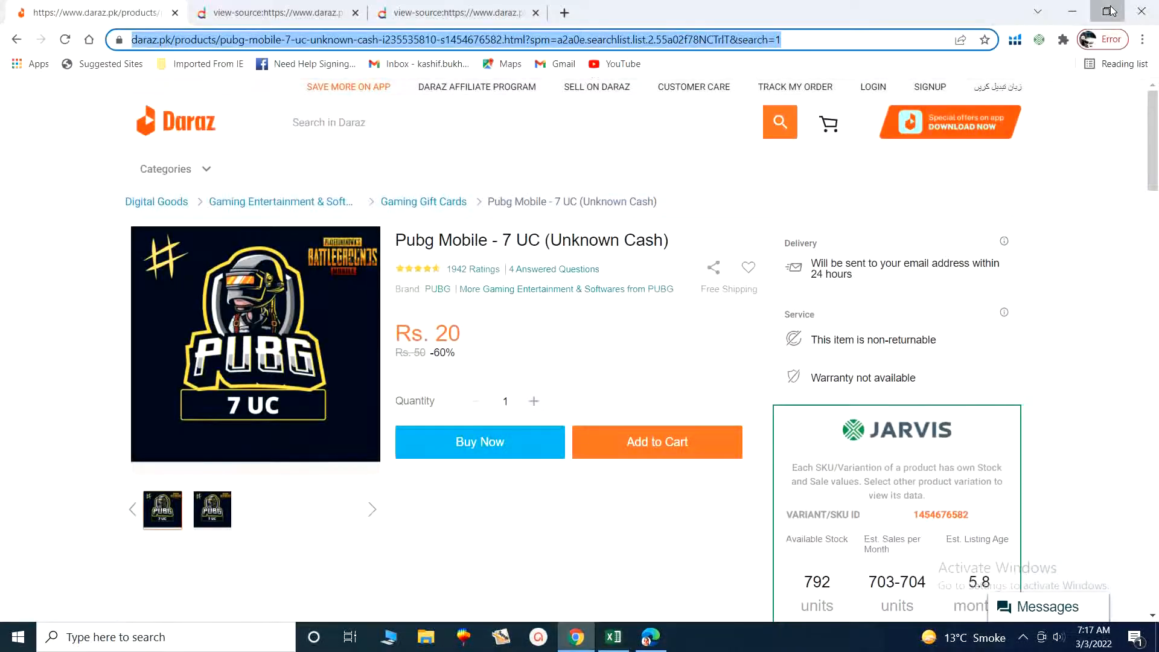
click(1110, 11)
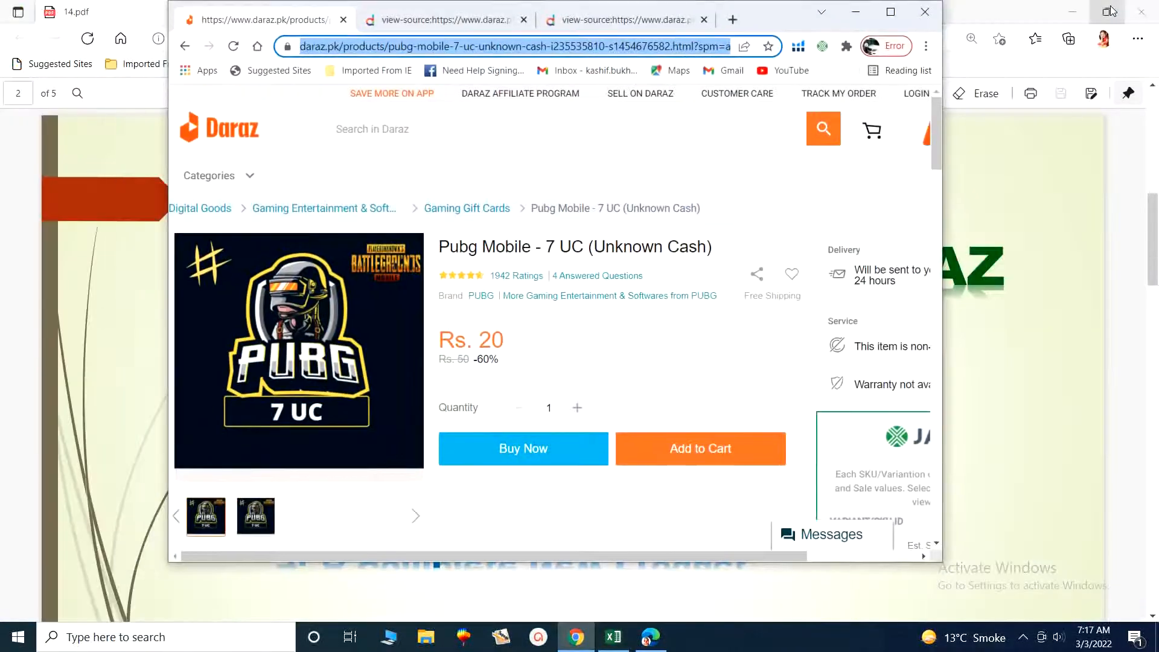
click(856, 12)
click(1072, 11)
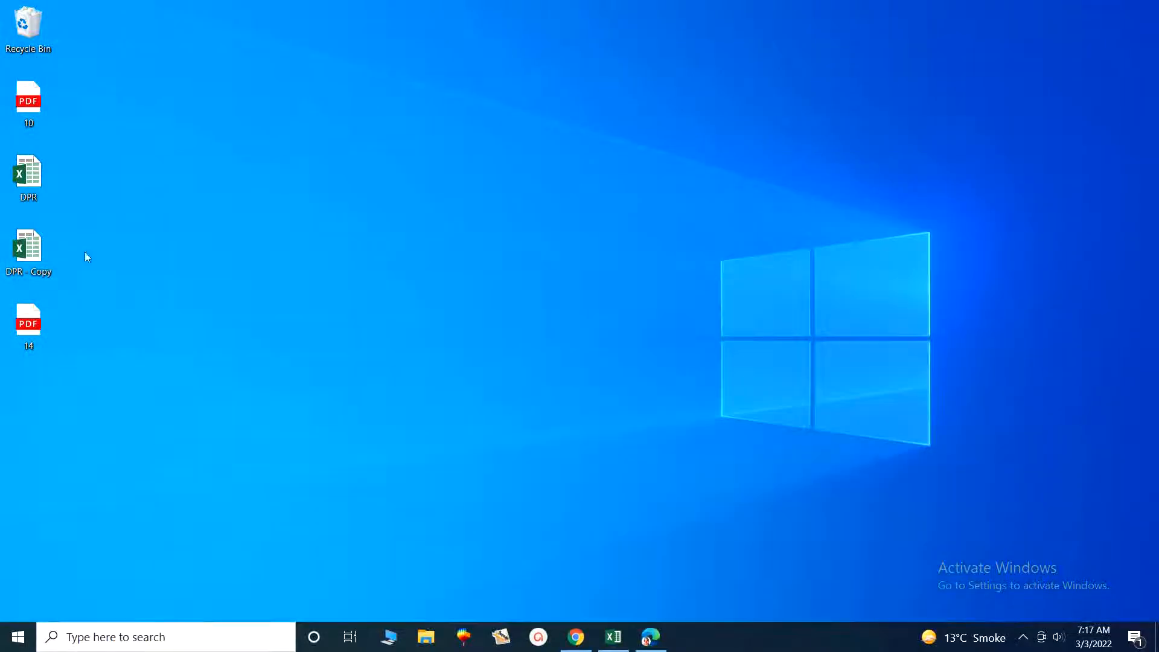
double_click(16, 170)
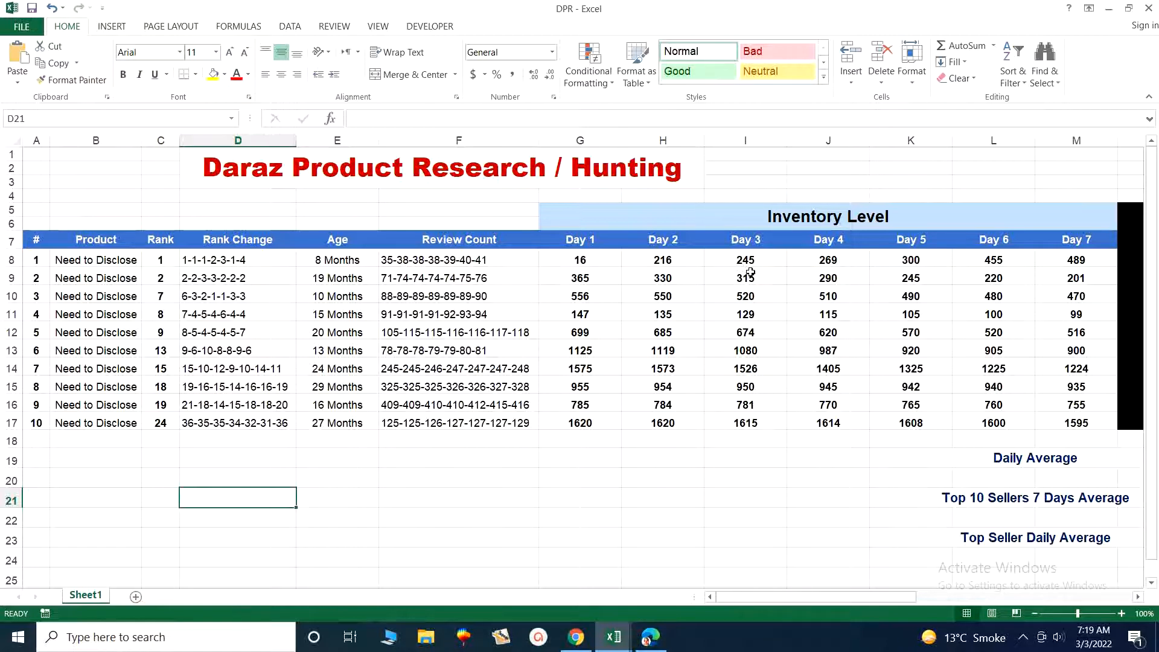
Compare the Day 1 and Day 2 inventory levels of the first products in rows 8 to 10
click(686, 258)
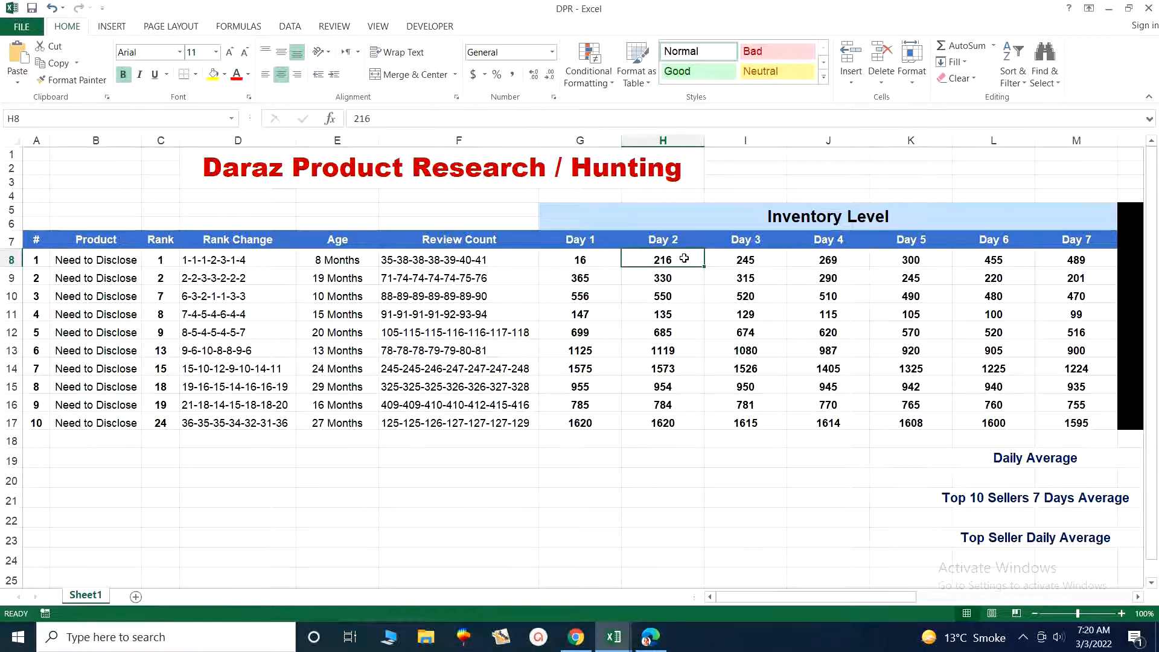
click(580, 290)
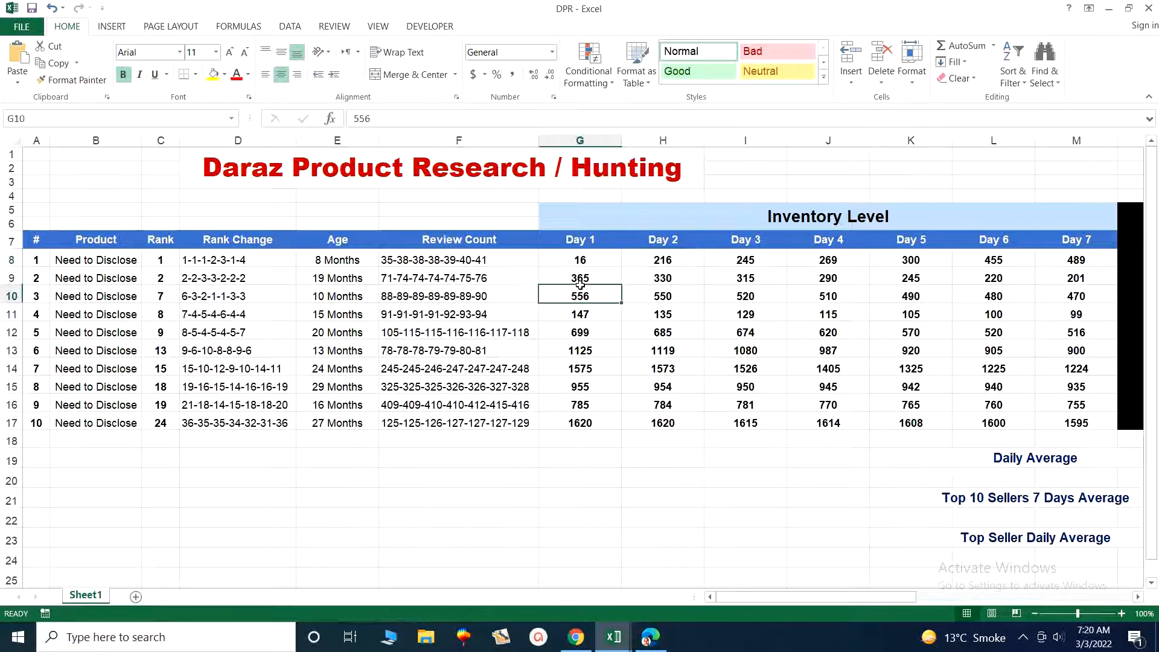
click(599, 281)
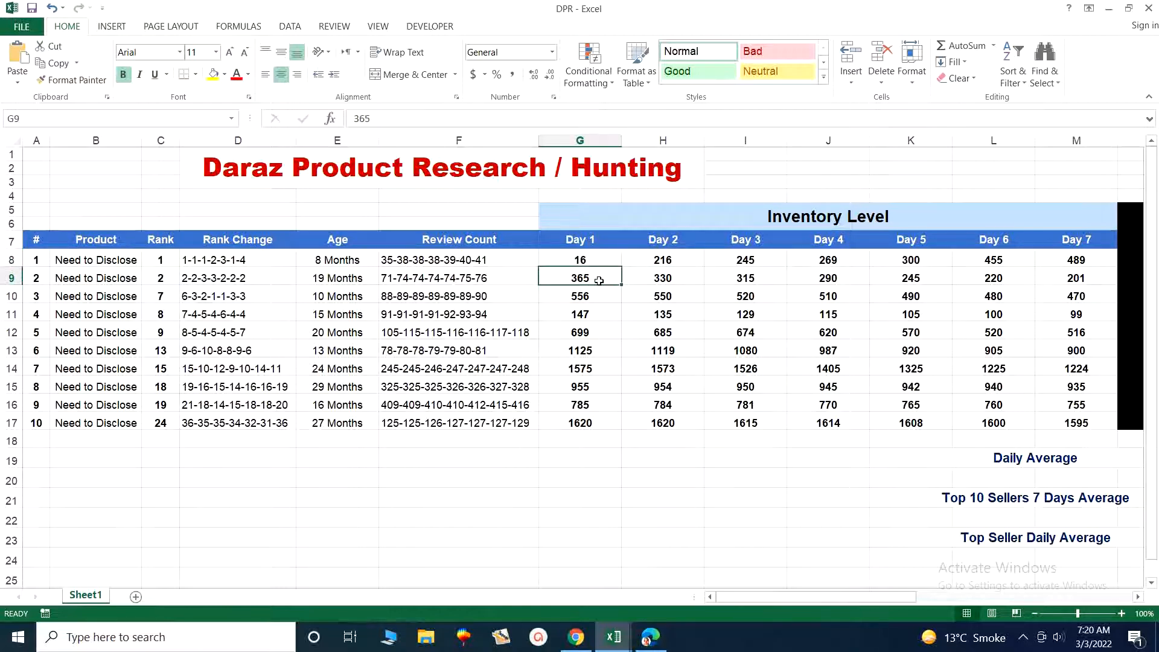
click(638, 281)
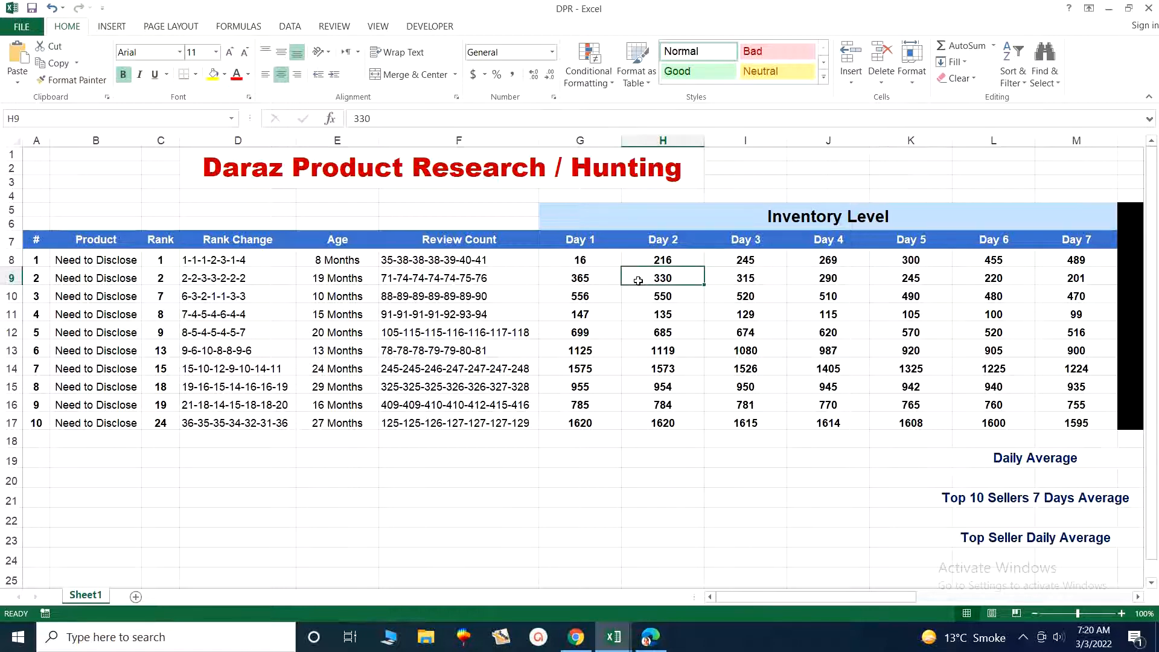
click(580, 255)
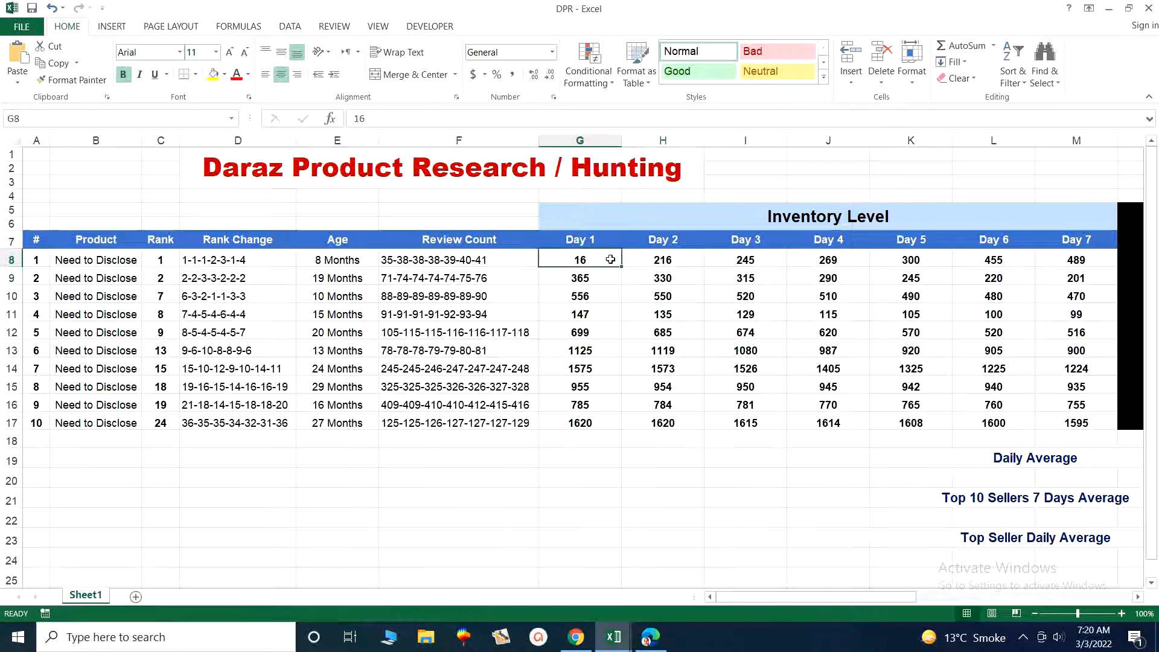
click(646, 255)
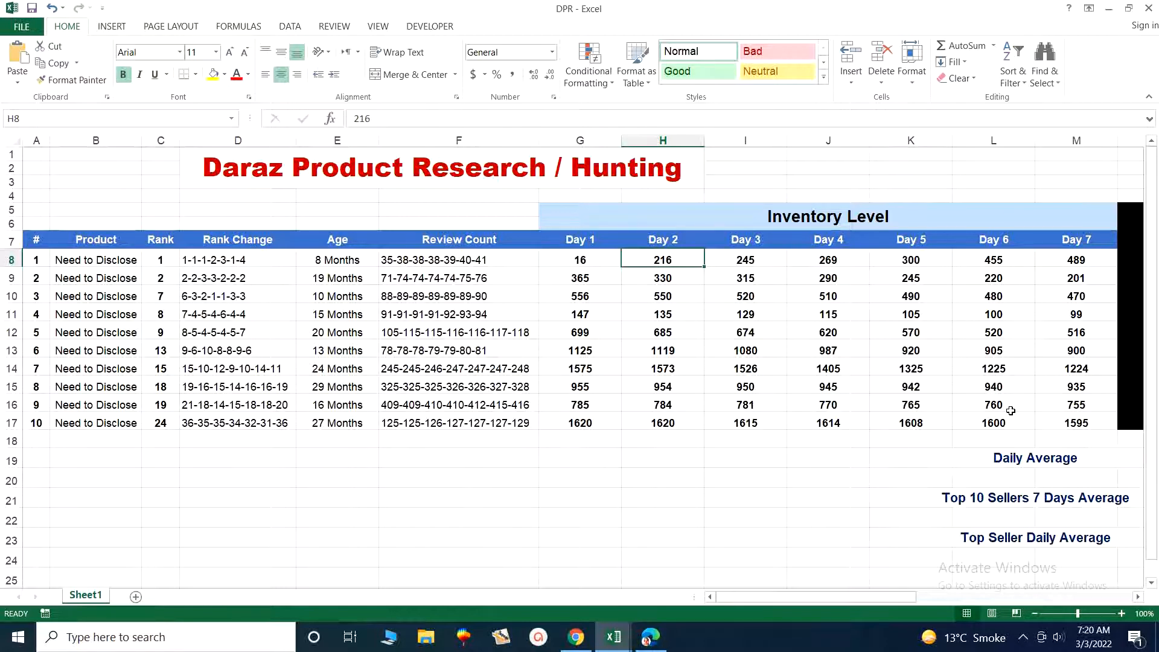
Clear the existing sales figures and averages from O8:T24 under the Sales heading
drag(826, 598, 913, 600)
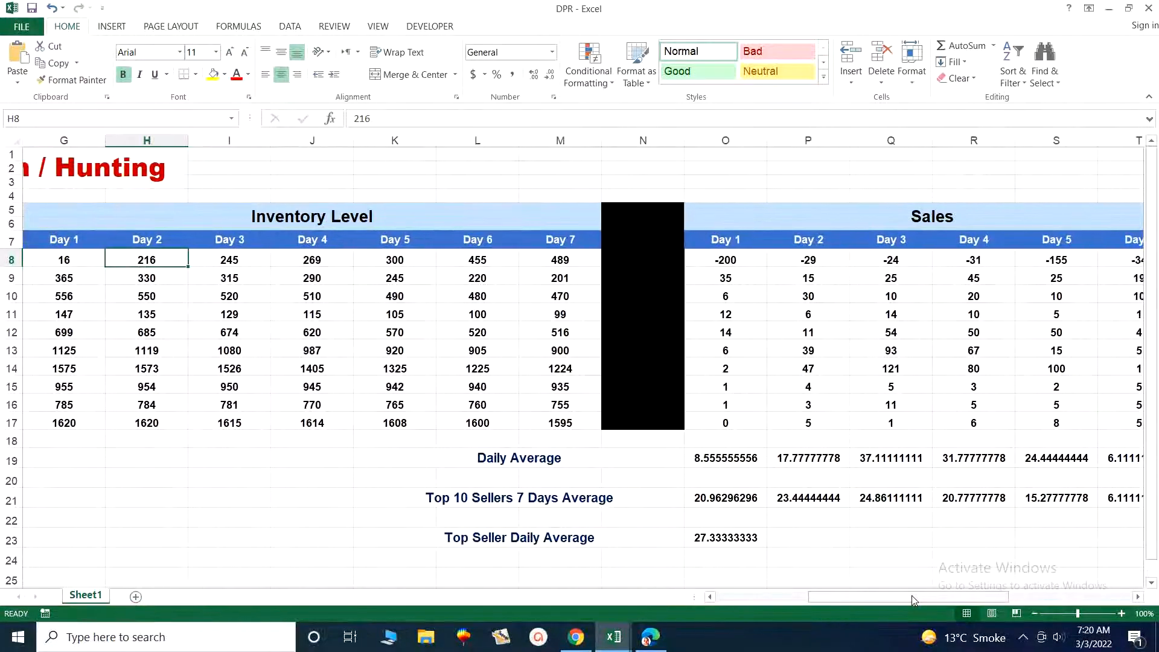
drag(928, 596, 944, 598)
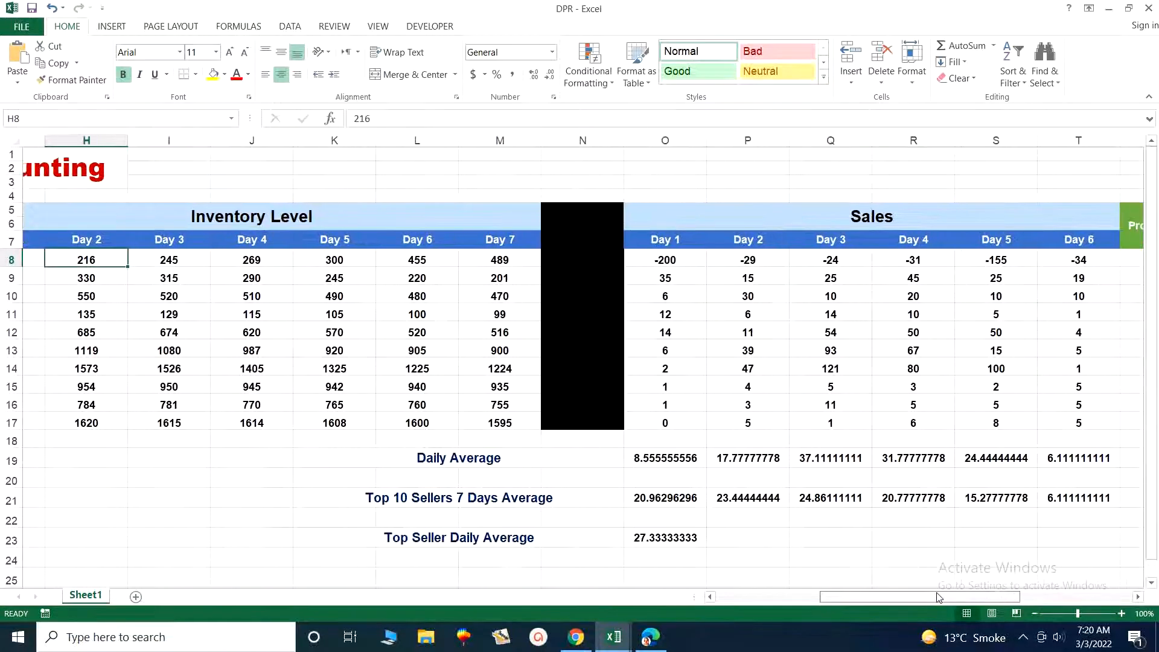
drag(649, 264, 1046, 550)
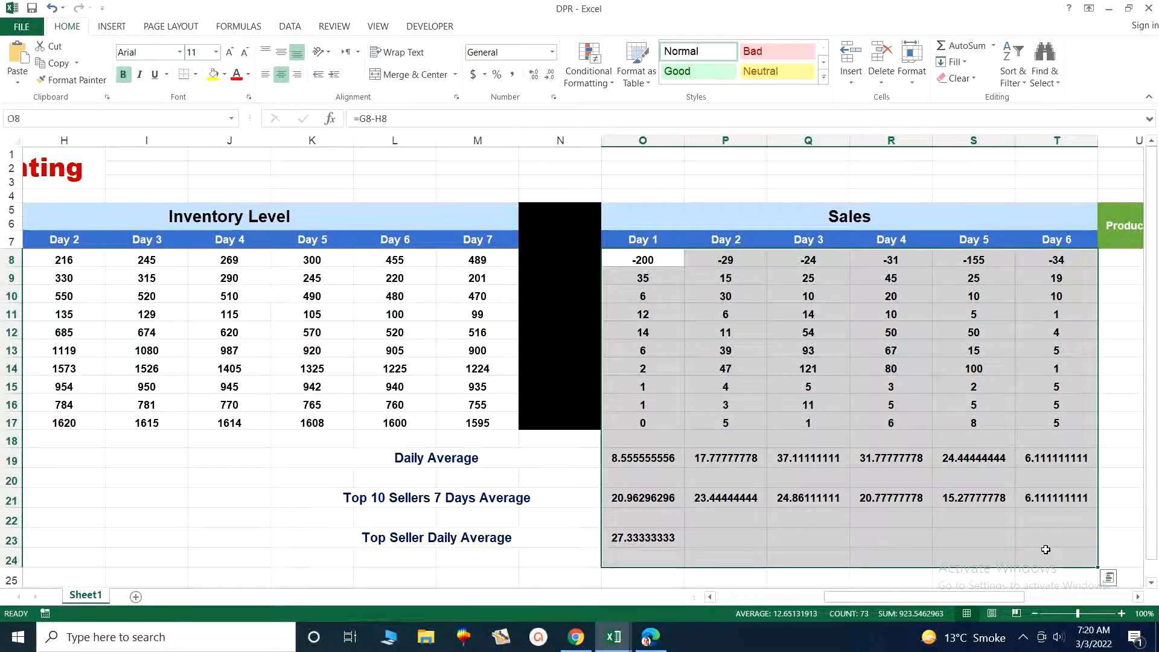
key(Delete)
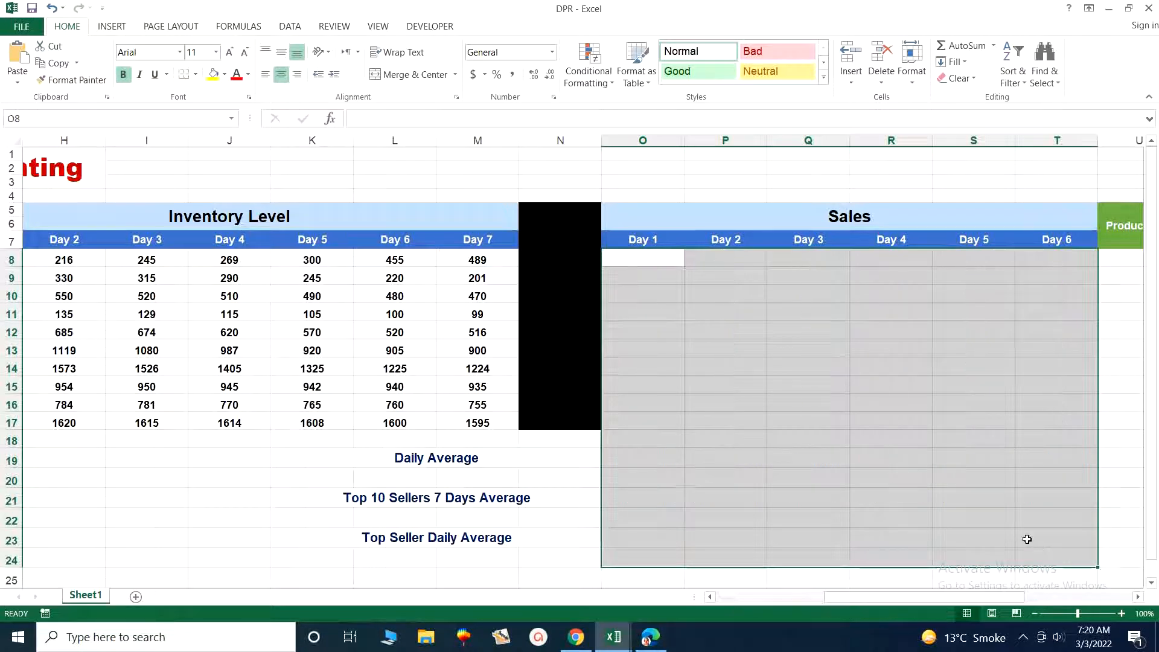
click(820, 519)
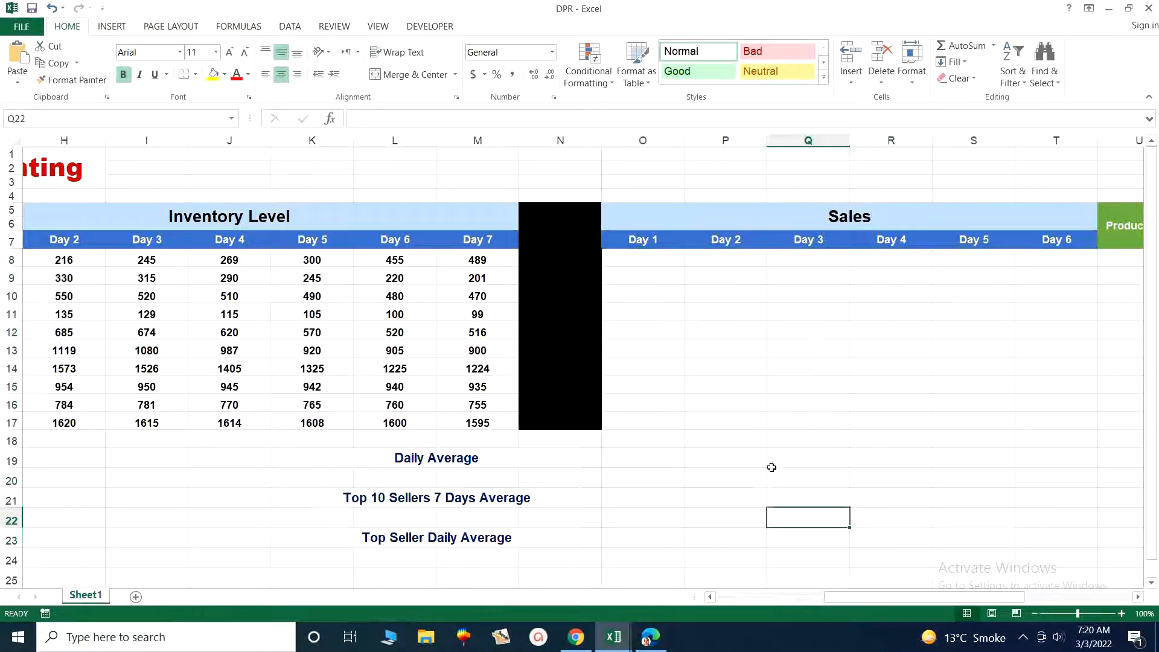
Calculate the first product's Day 1 sales in O8 with the formula =G8-H8
drag(835, 600, 814, 600)
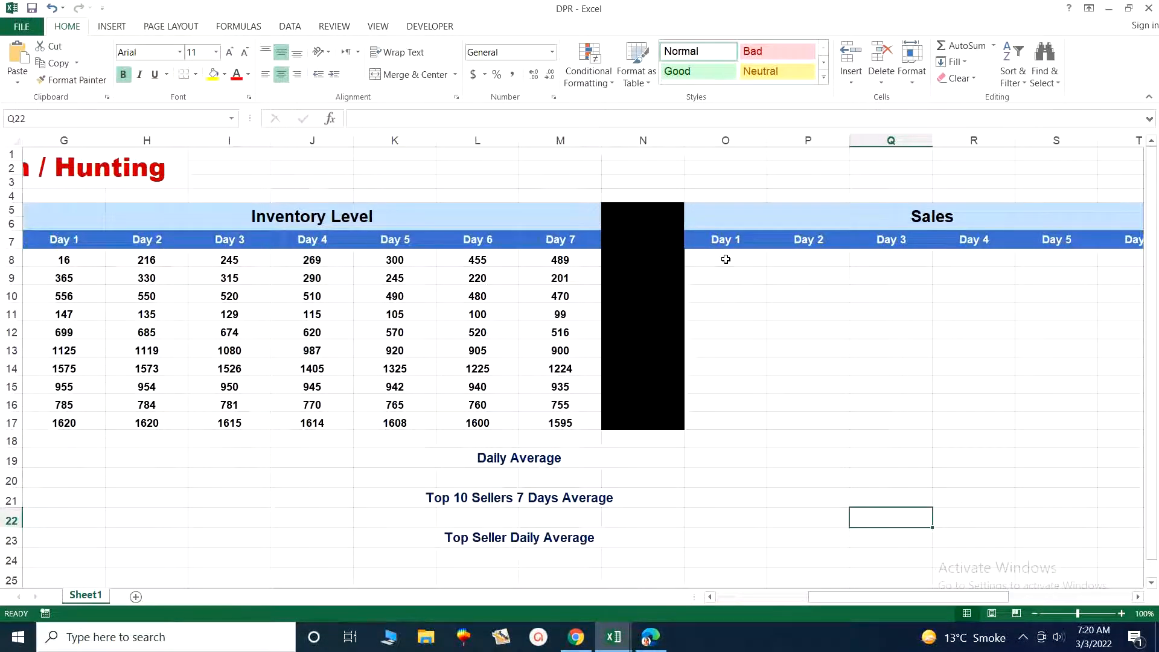
click(725, 259)
text(=)
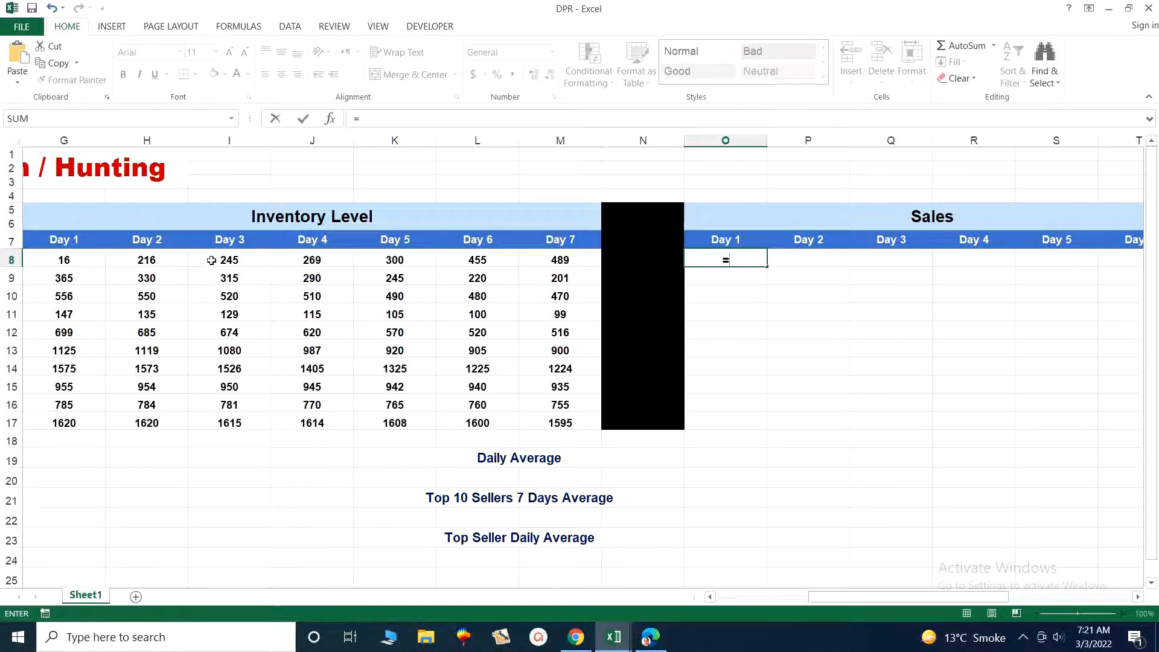
click(69, 261)
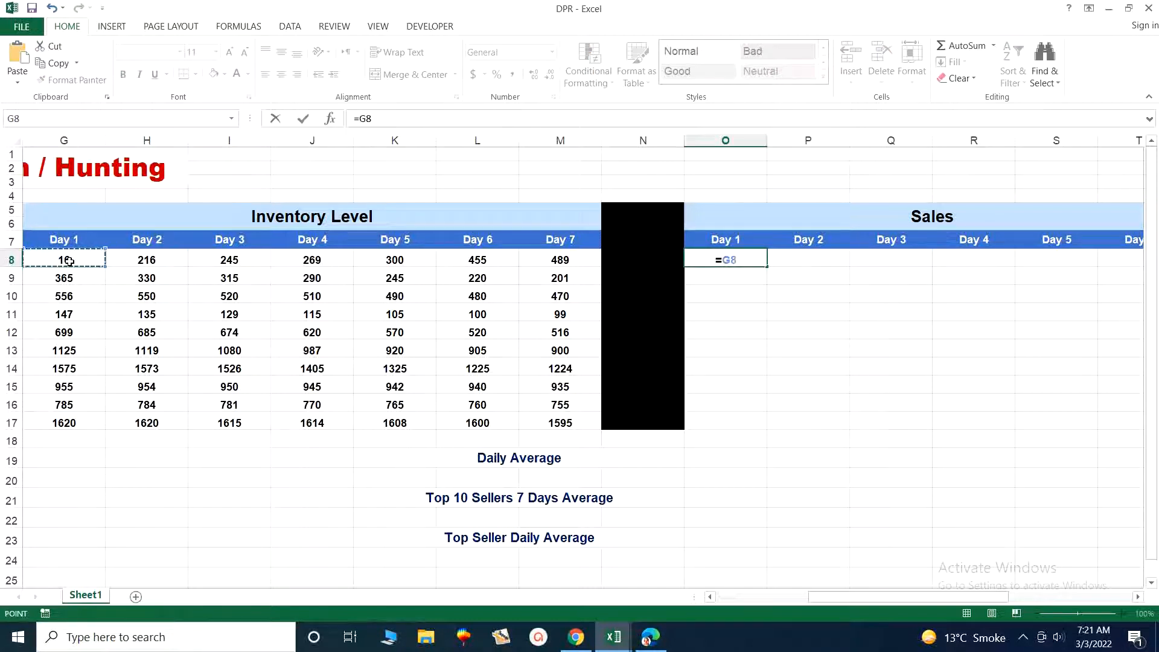
text(-)
click(127, 257)
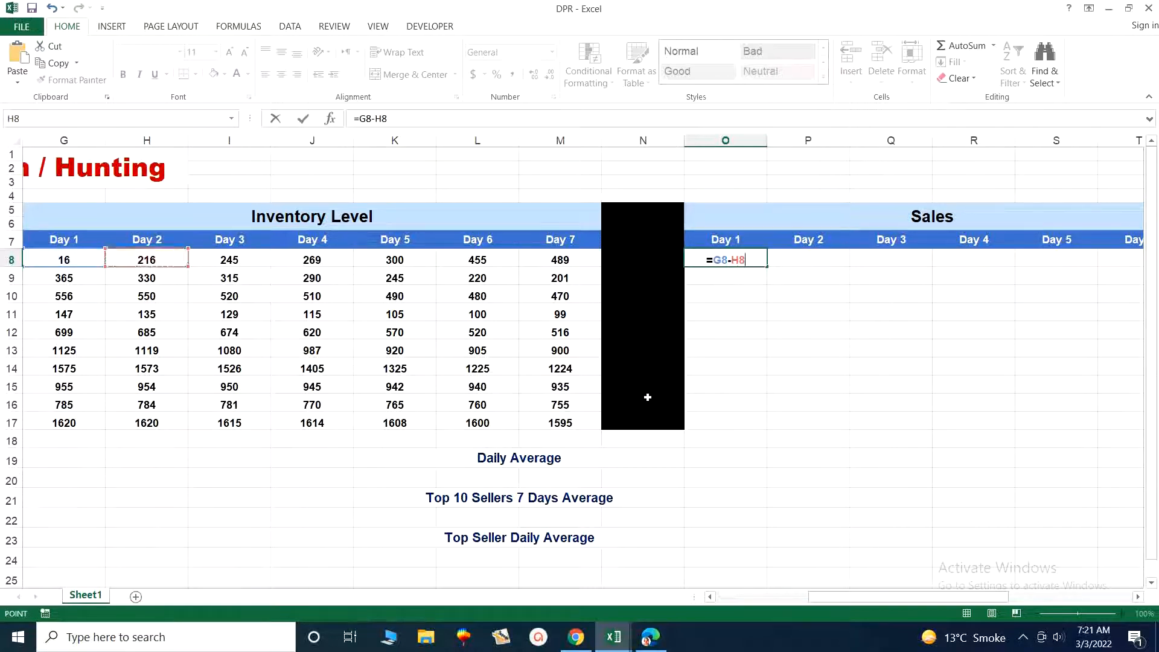
key(Return)
Fill the O8 sales formula down to row 17 and across to Day 6 so it covers O8:T17
click(717, 260)
click(733, 313)
click(720, 259)
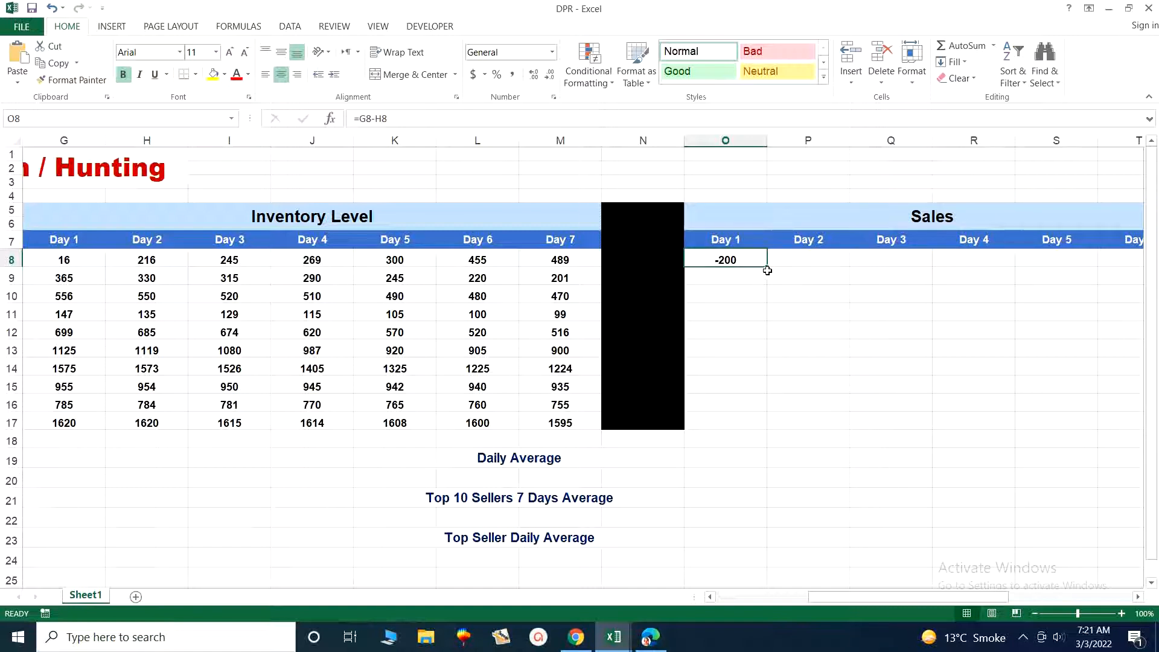
drag(768, 266, 768, 430)
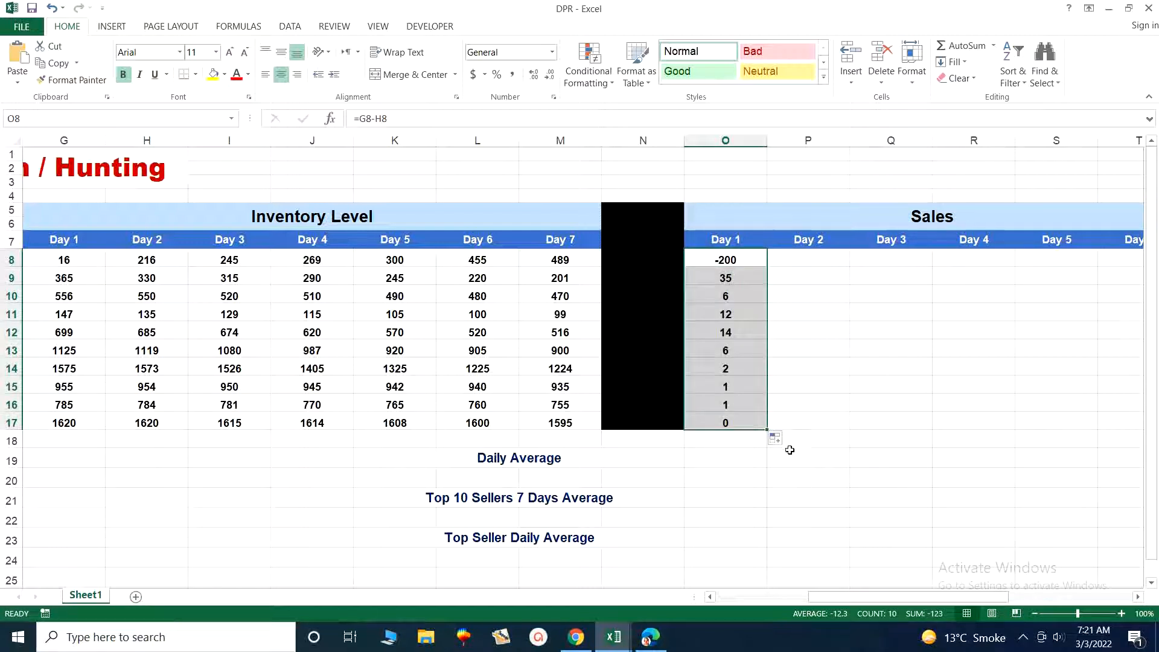
drag(767, 430, 930, 430)
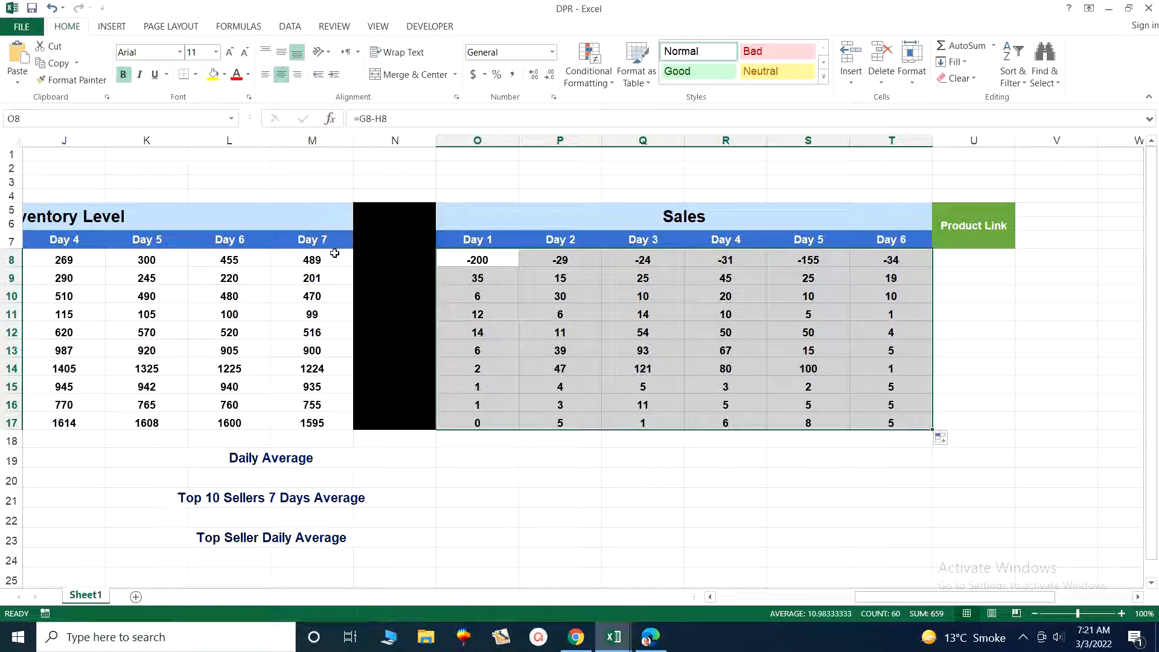
click(810, 523)
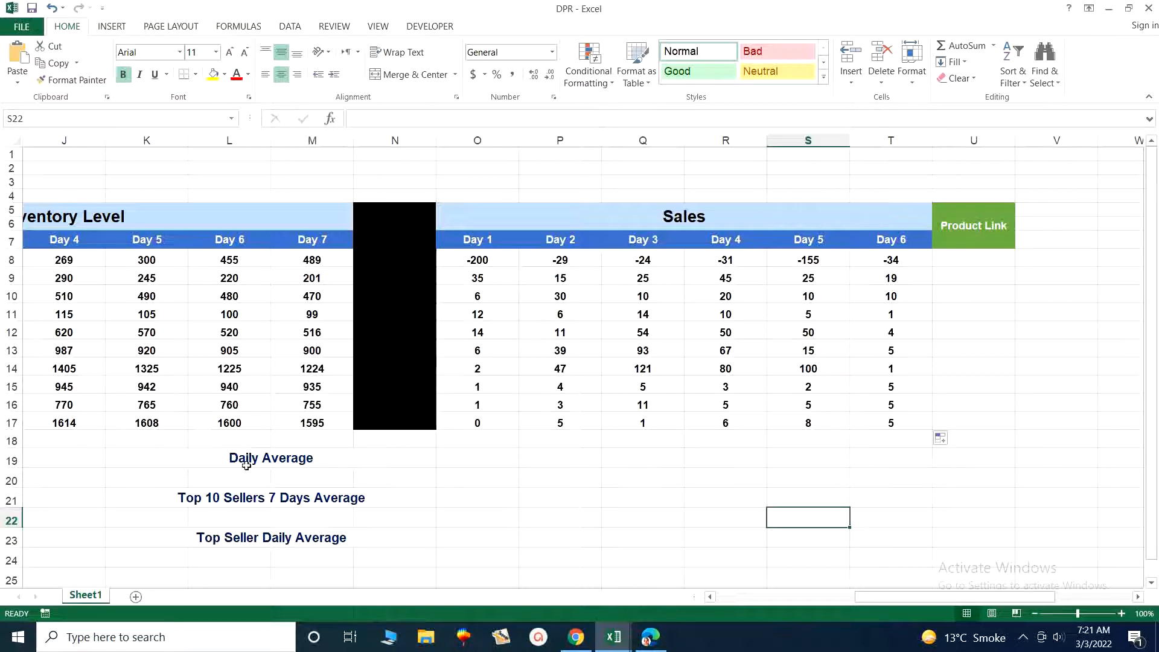
Calculate the Day 1 Daily Average in O19 with =AVERAGE(O9:O17), leaving out the first product
click(492, 459)
text(=)
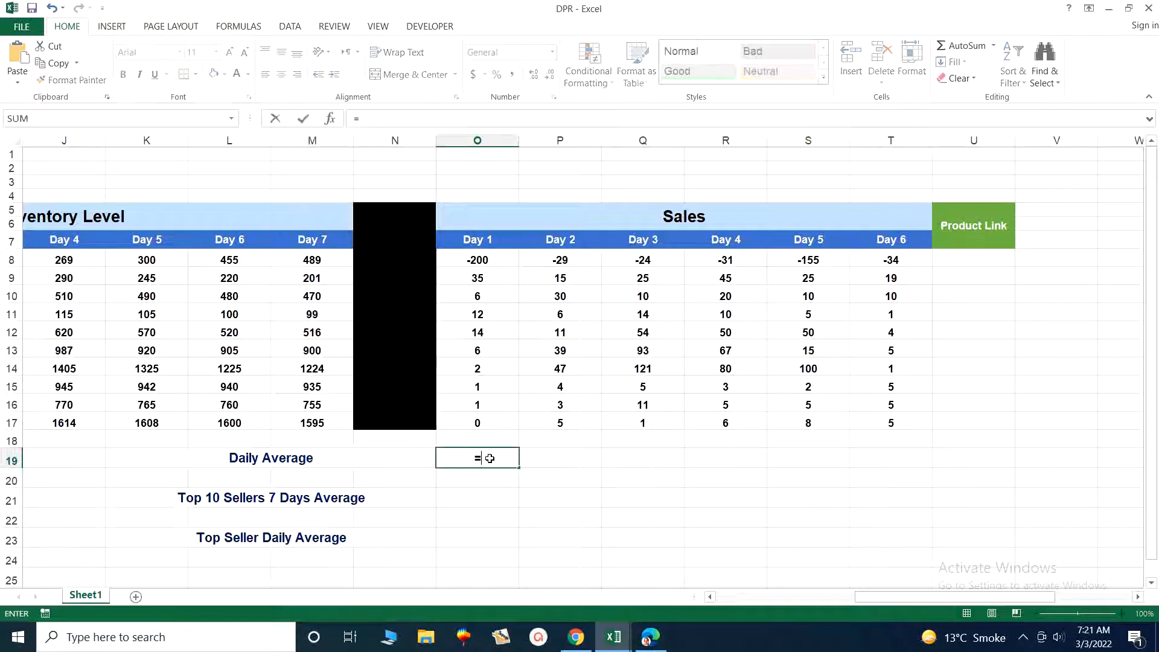
text(average)
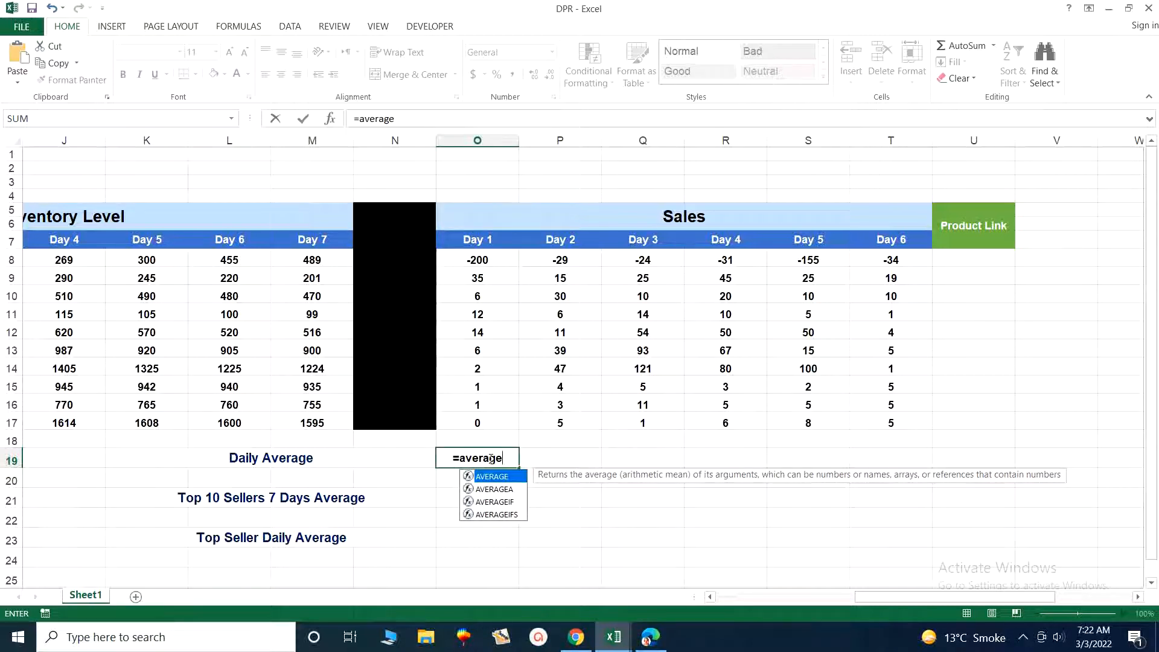
text(()
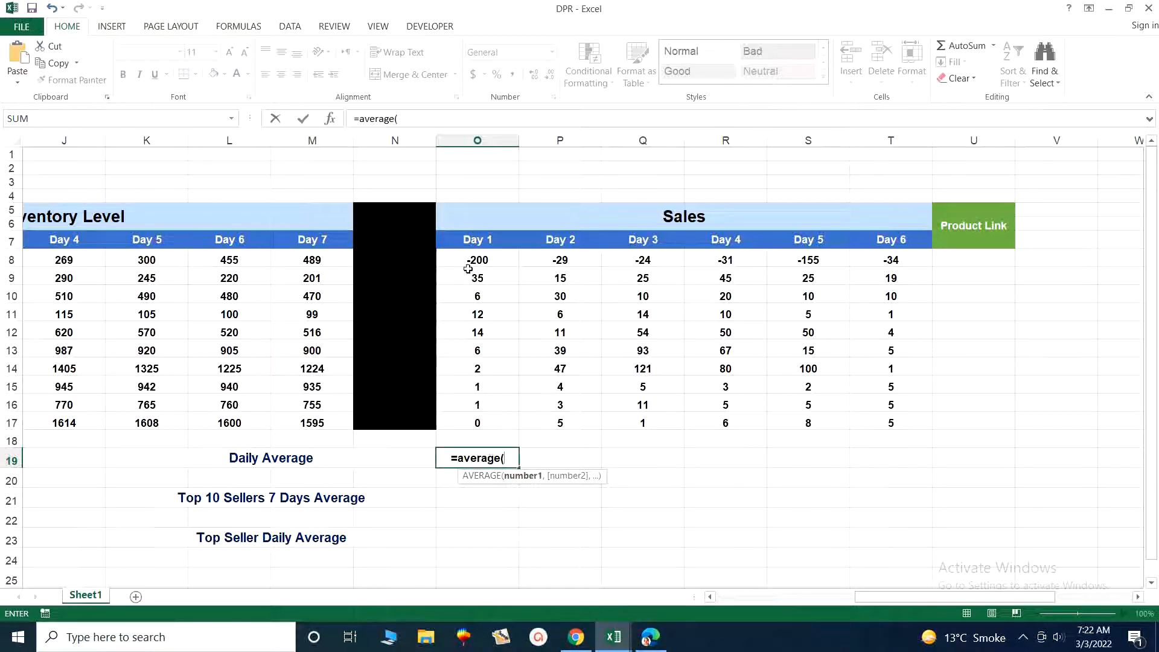
drag(472, 260, 494, 422)
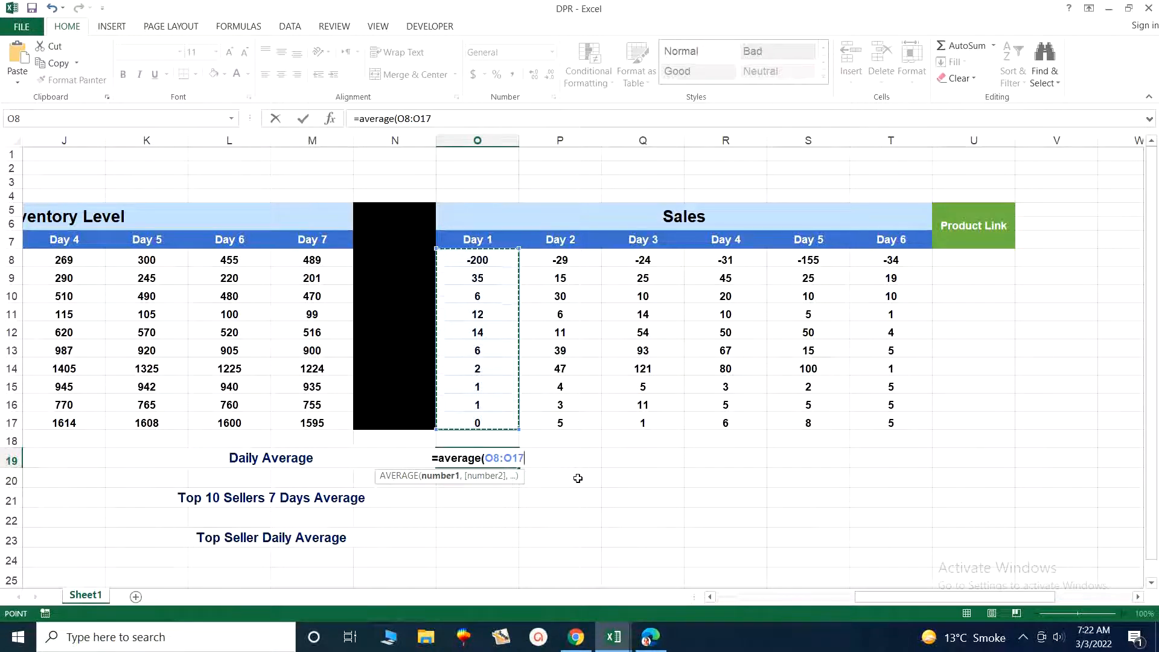
drag(477, 279, 473, 425)
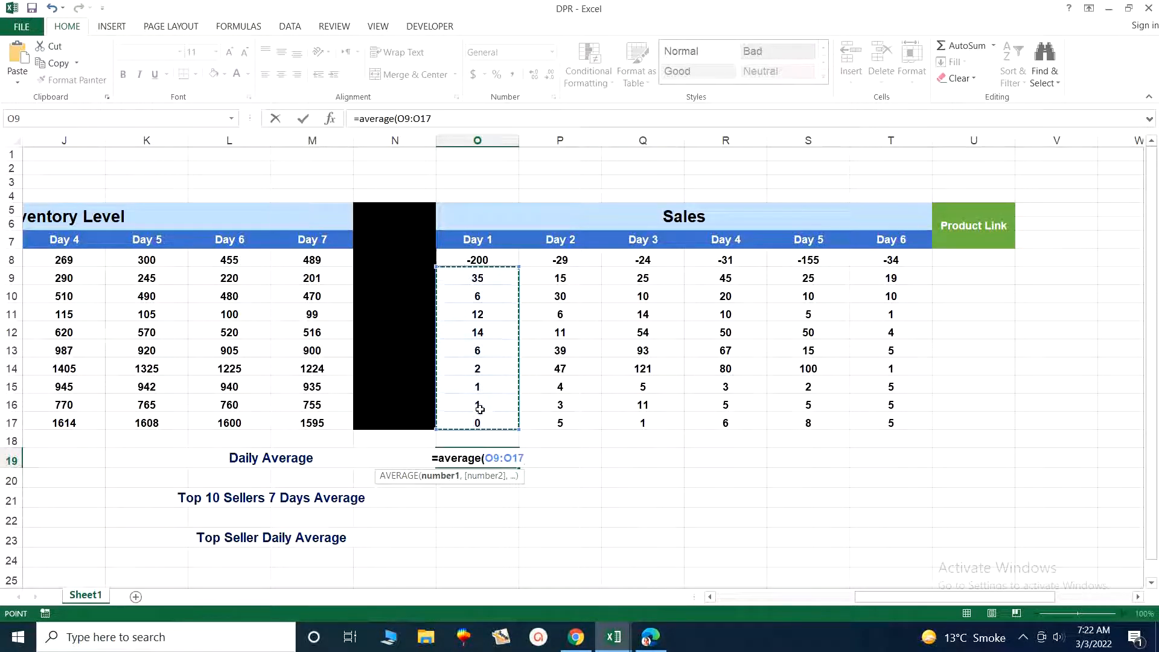
key(Return)
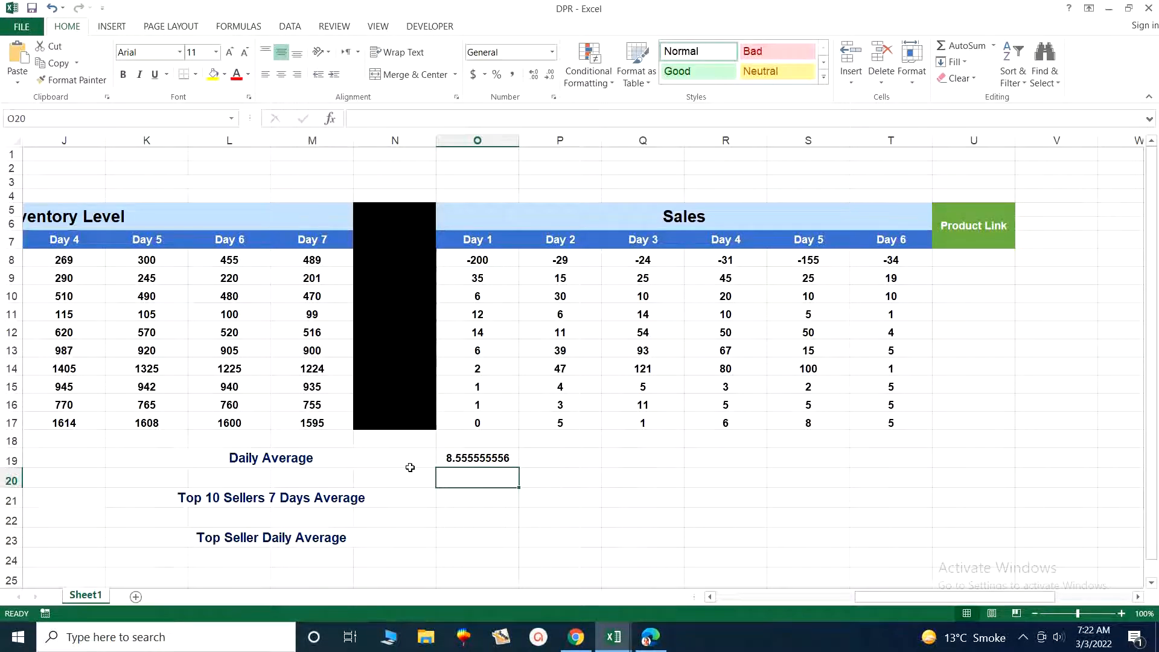
Fill the Daily Average formula from O19 across to Day 6 in T19
click(477, 459)
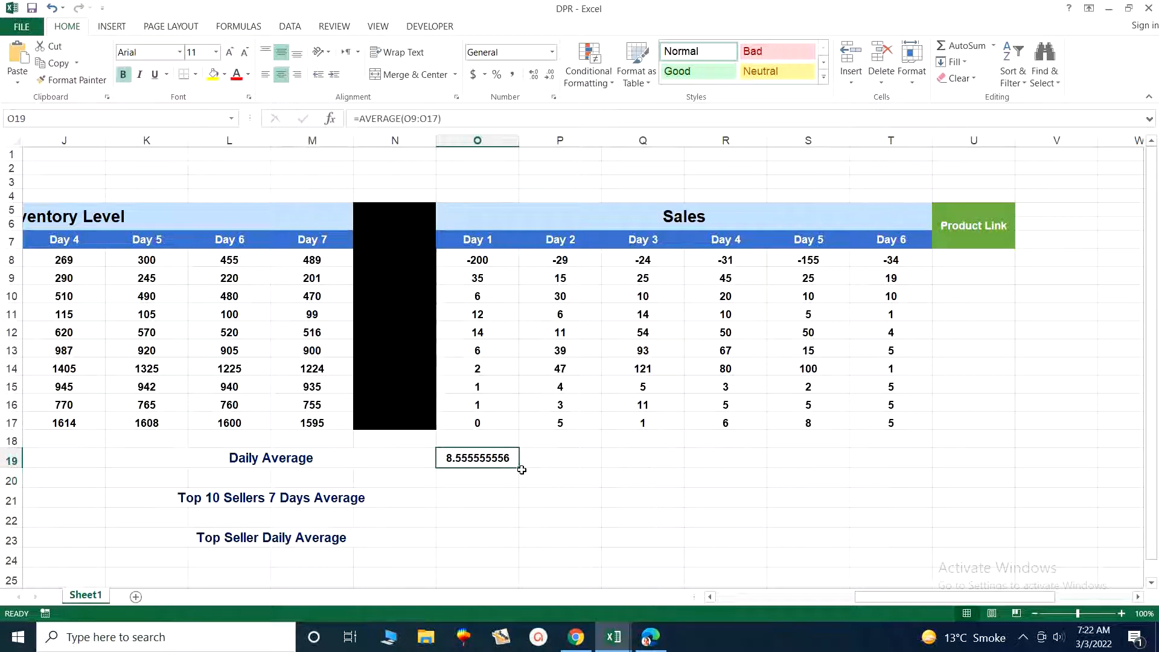
drag(518, 469, 903, 465)
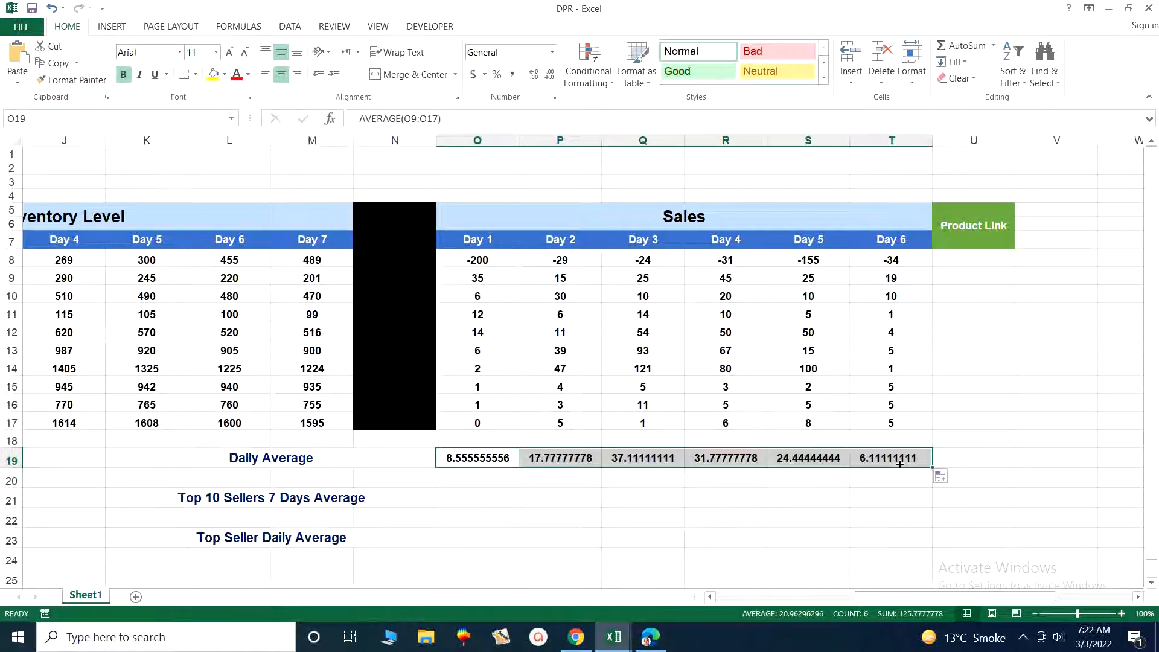
click(778, 562)
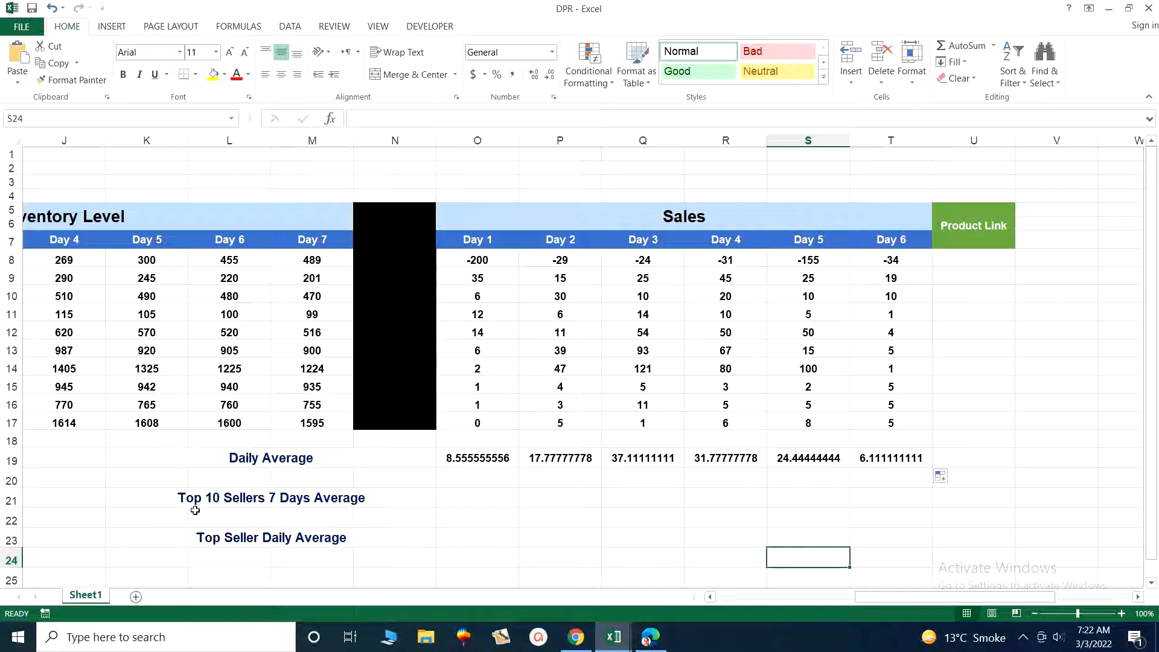
Calculate the Top 10 Sellers 7 Days Average in O21 with =AVERAGE(O19:T19)
click(480, 500)
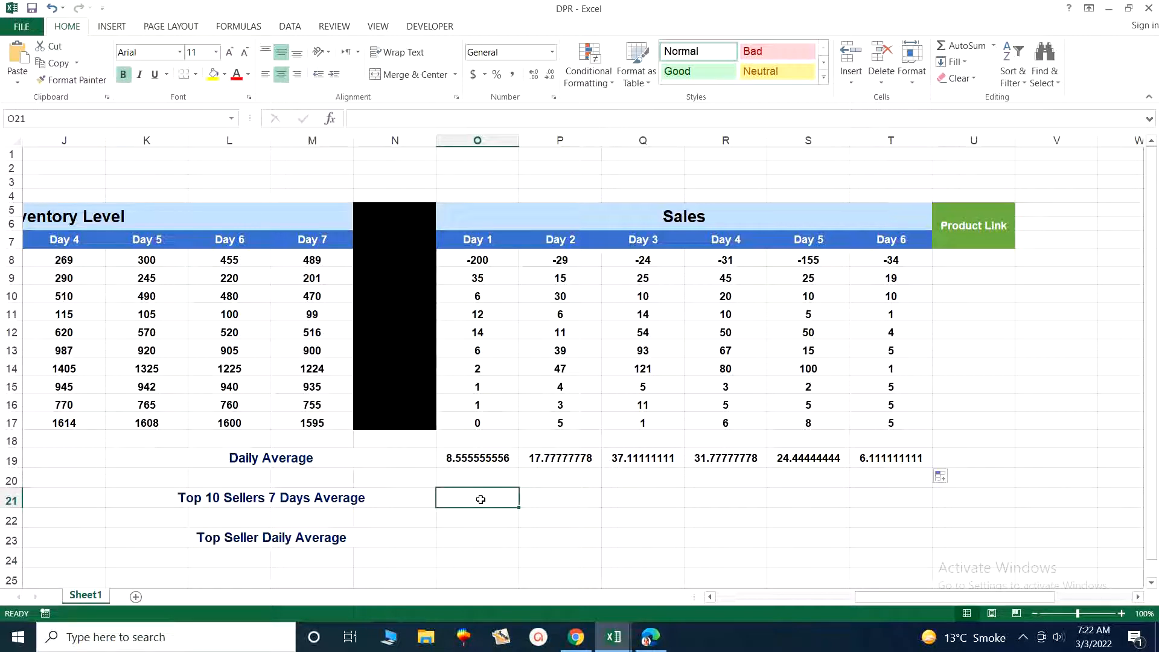
text(=AVERAGE)
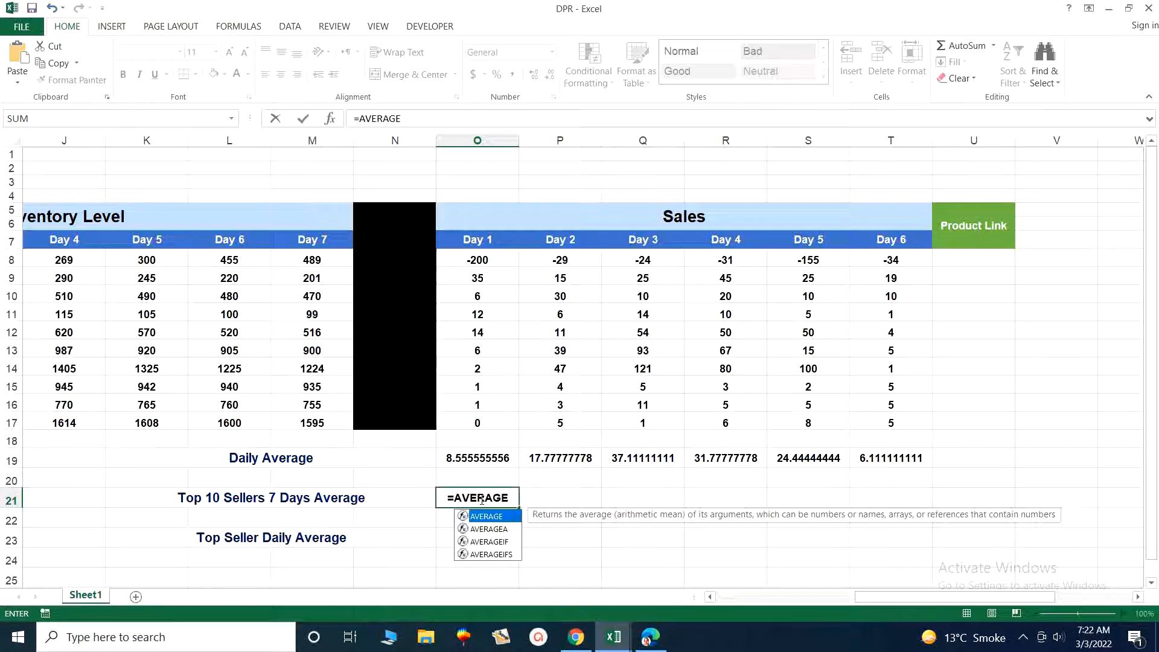
text(()
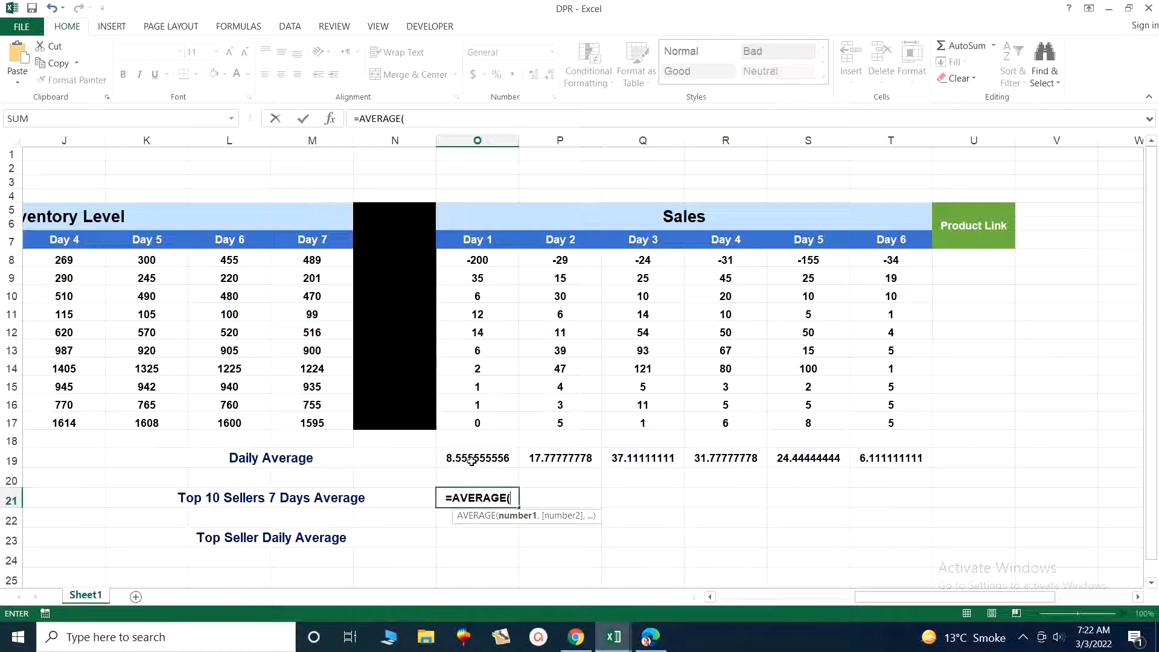
drag(468, 459, 869, 464)
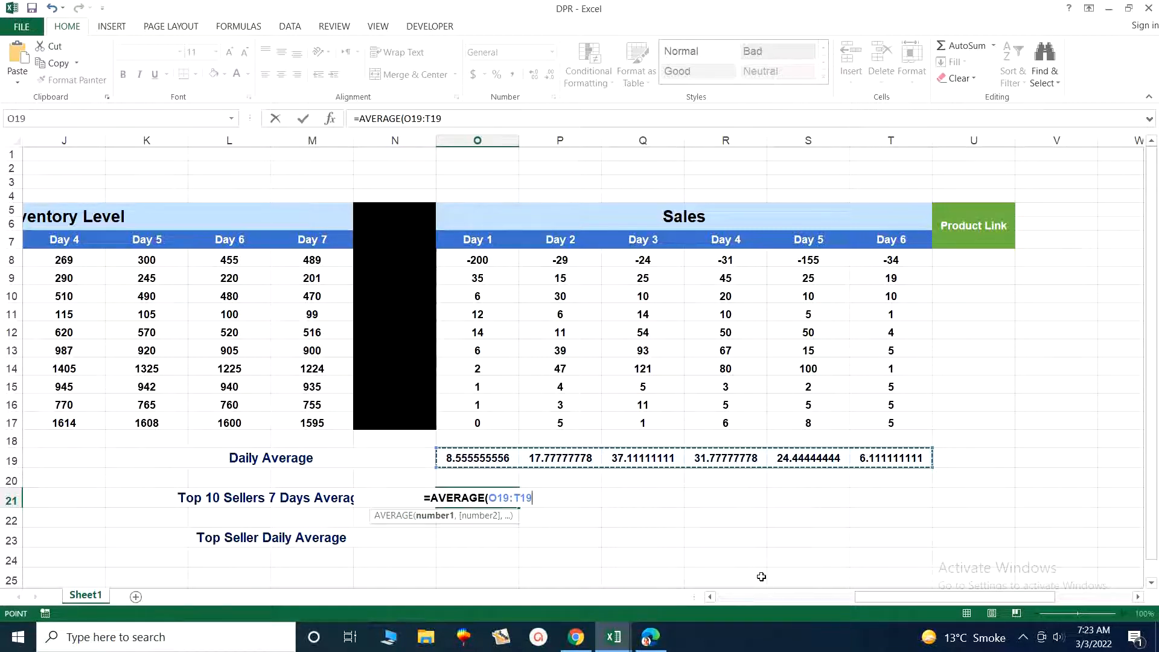
key(Return)
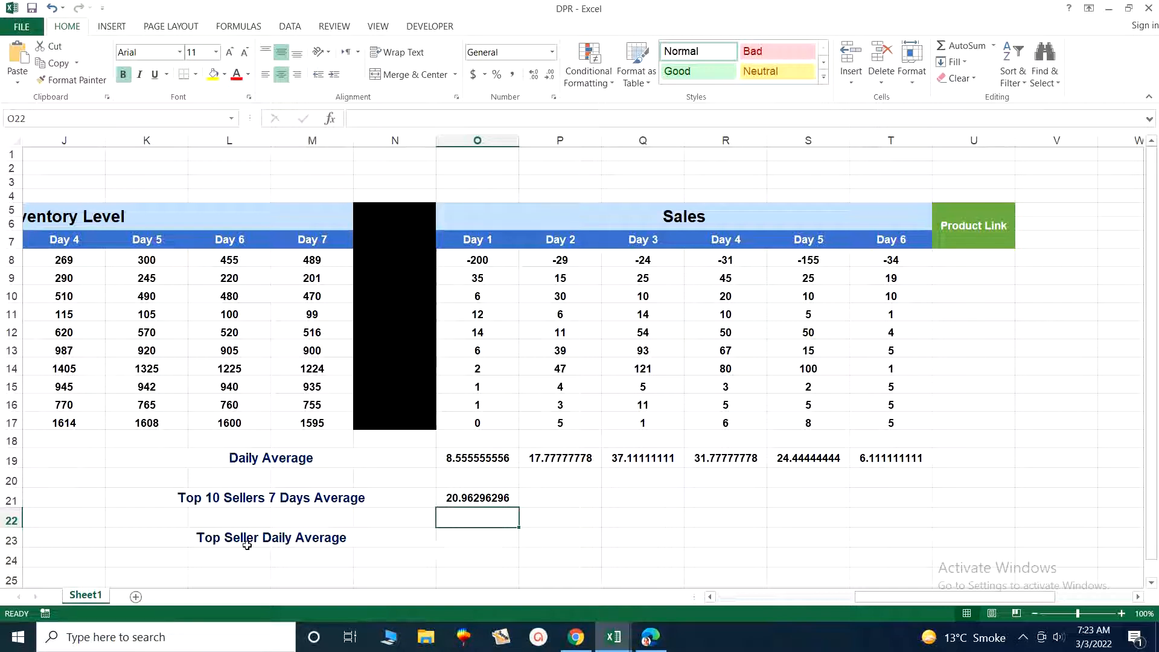
Calculate the Top Seller Daily Average in O23 with =AVERAGE(O9:T9), using the second product's Day 1 to Day 6 sales
click(477, 544)
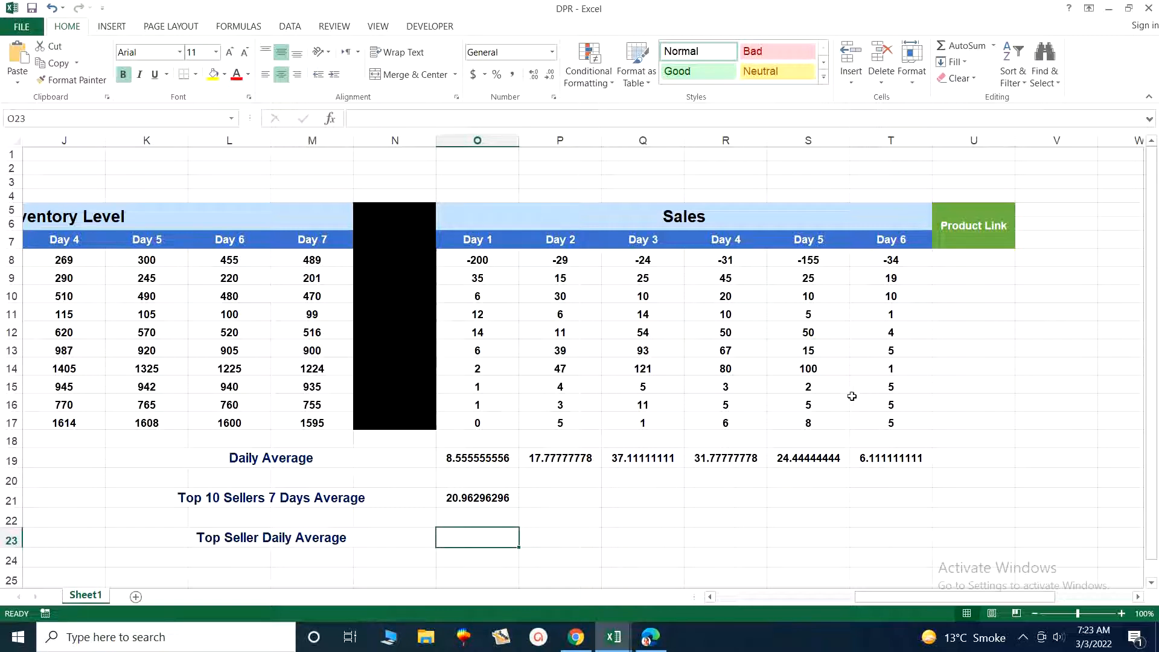
click(910, 275)
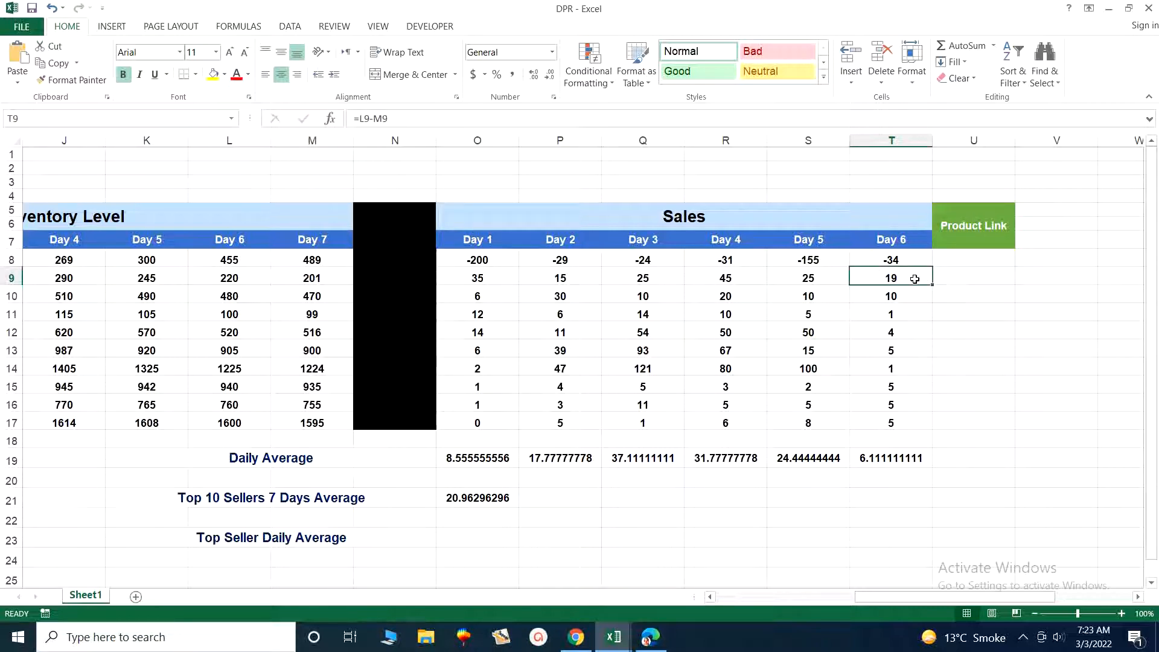
click(818, 372)
click(720, 375)
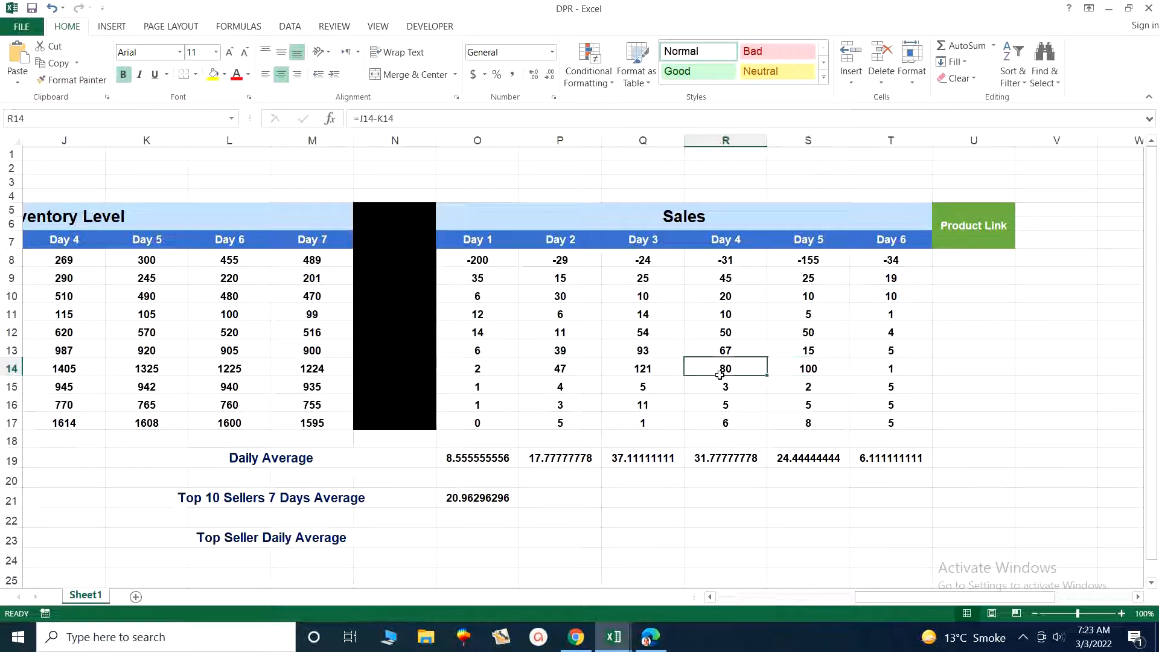
click(655, 371)
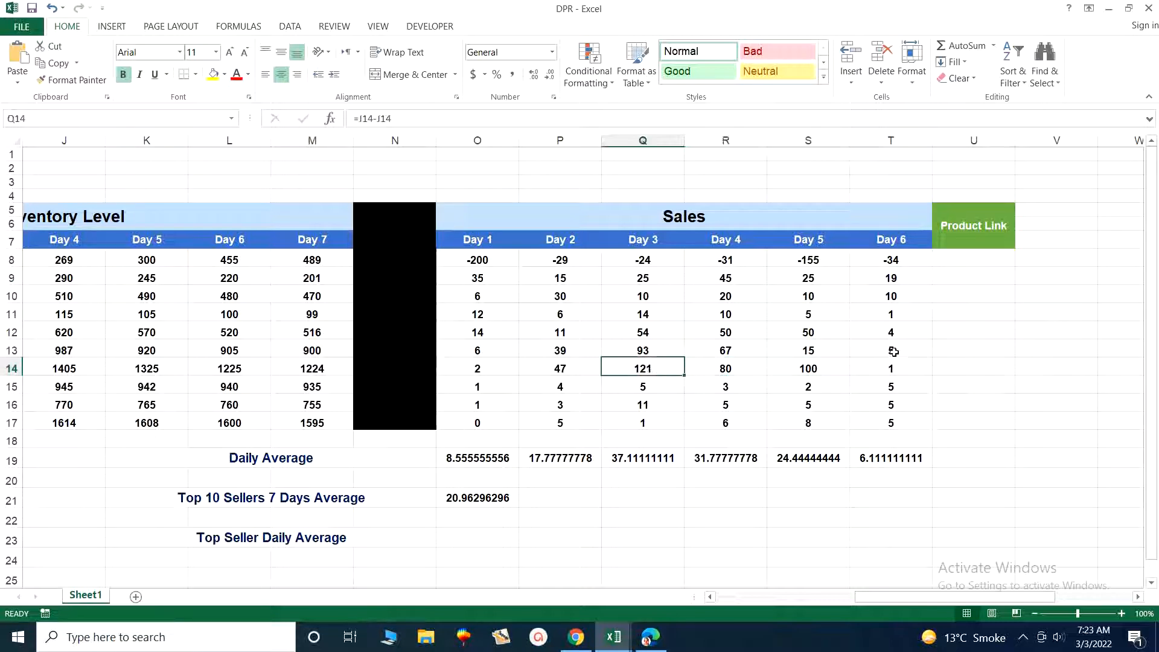
click(892, 279)
click(485, 541)
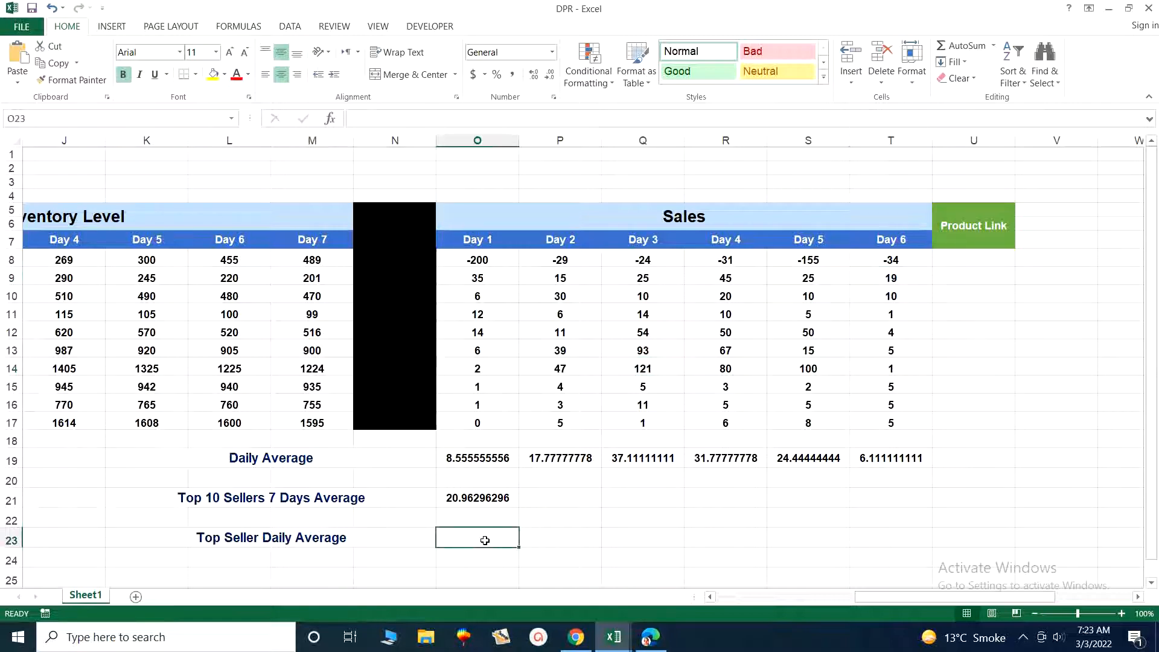
text(=AVERAGE)
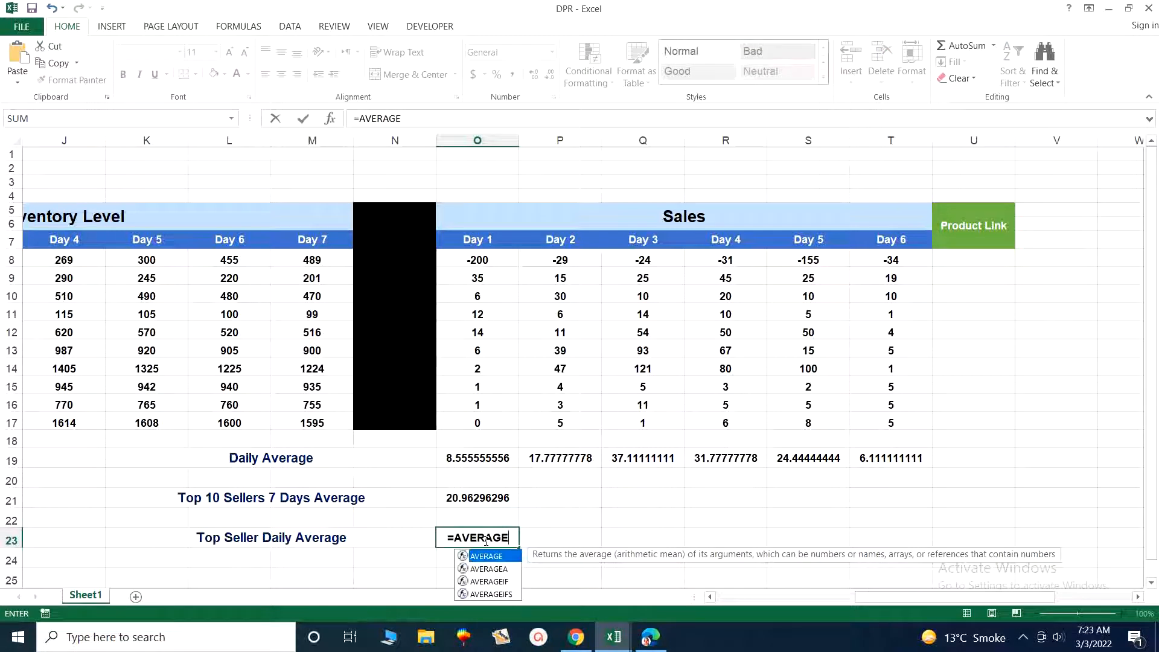
text(()
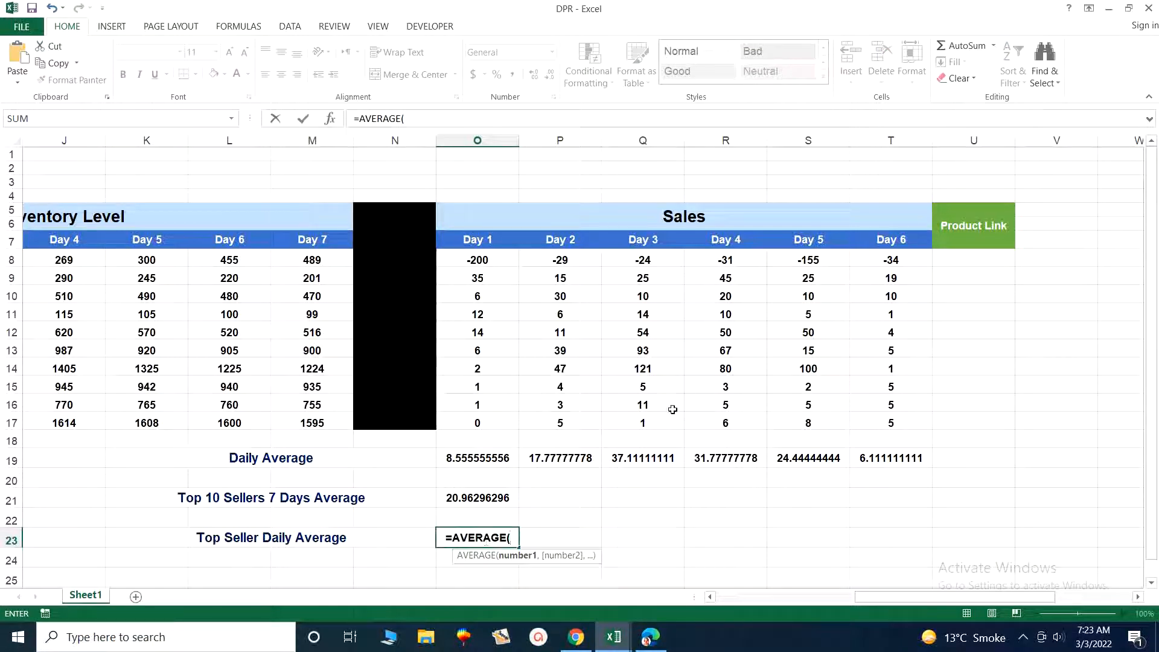
drag(510, 278, 872, 275)
key(Return)
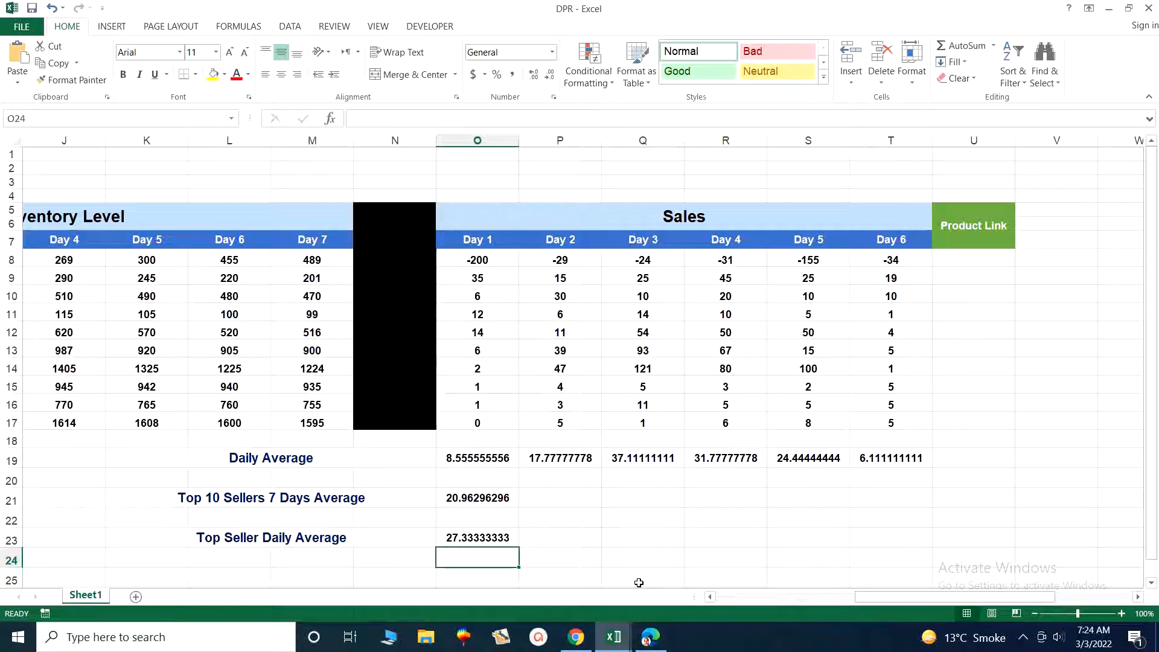
Review the Product Link column and the whole product-hunting sheet, from the product details and inventory levels to the sales averages
click(969, 259)
click(969, 277)
click(968, 290)
click(965, 313)
click(965, 331)
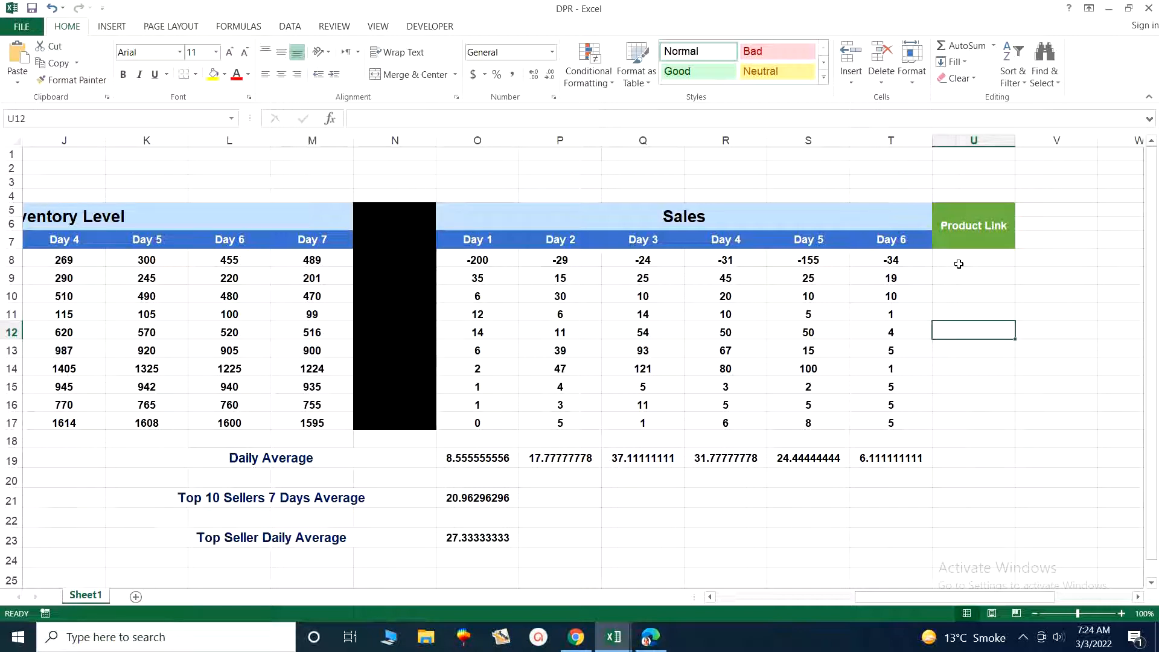
click(1034, 614)
click(1034, 614)
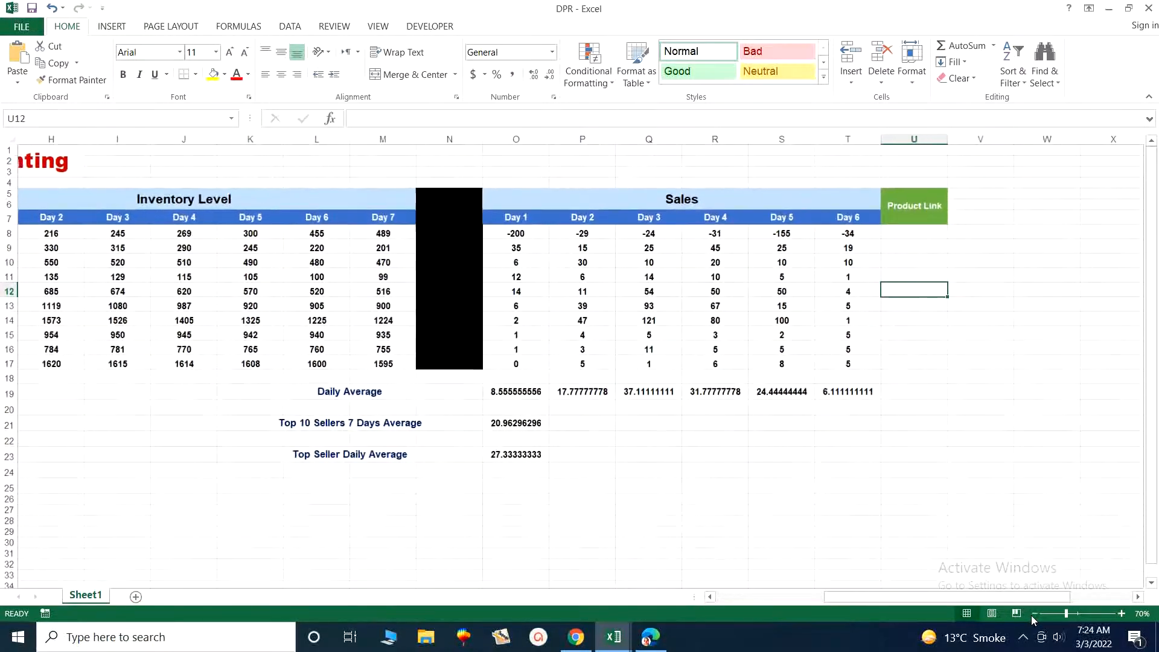
click(1034, 614)
click(1034, 614)
click(1034, 614)
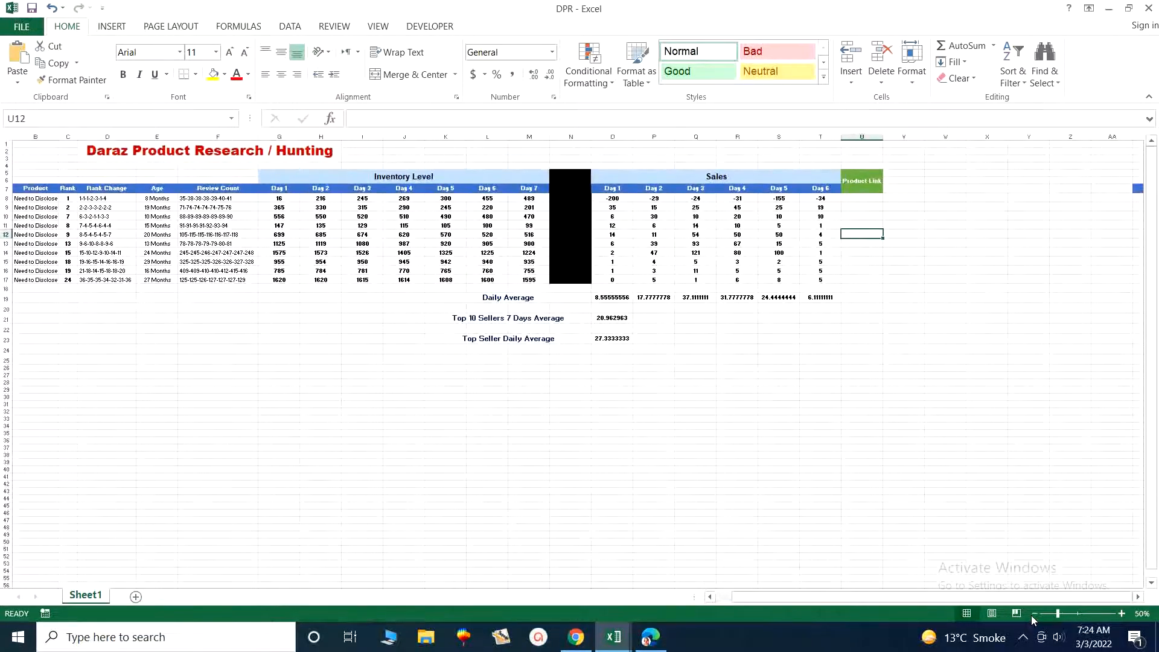
drag(904, 599, 858, 599)
click(1122, 613)
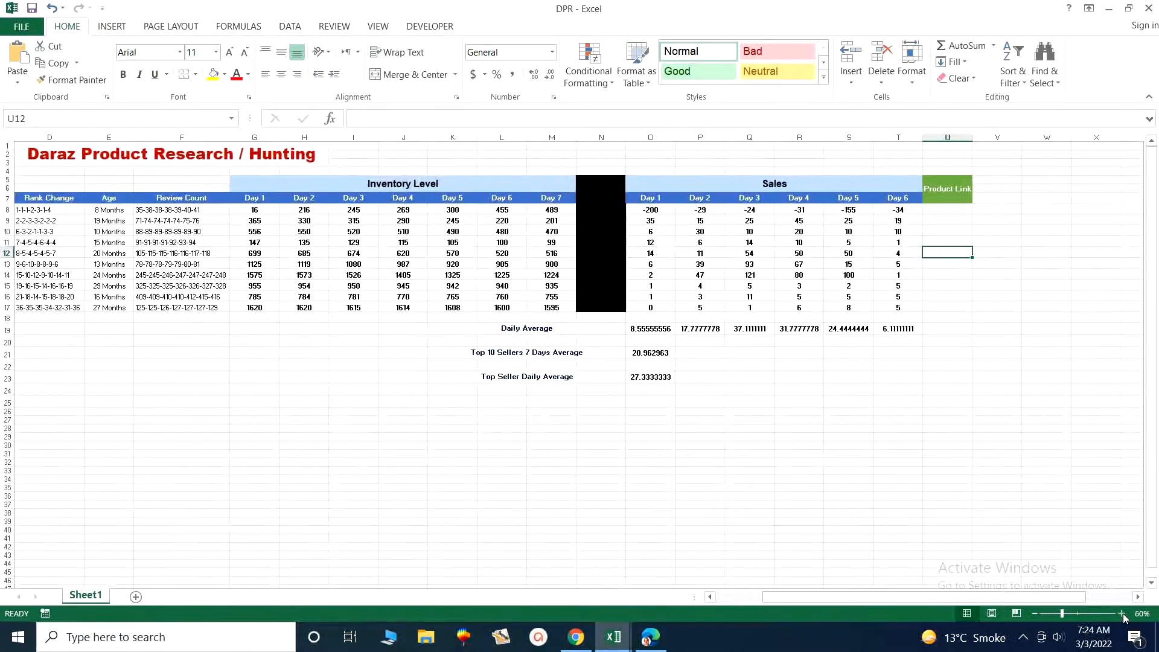
click(1122, 614)
drag(865, 596, 833, 601)
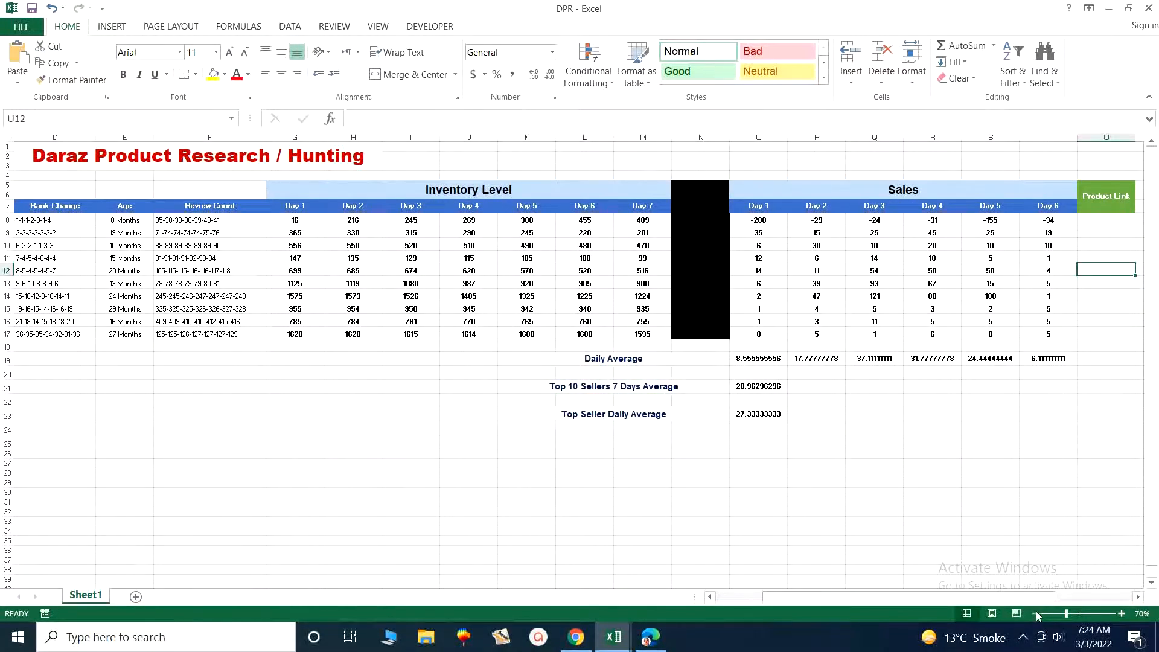
click(1035, 614)
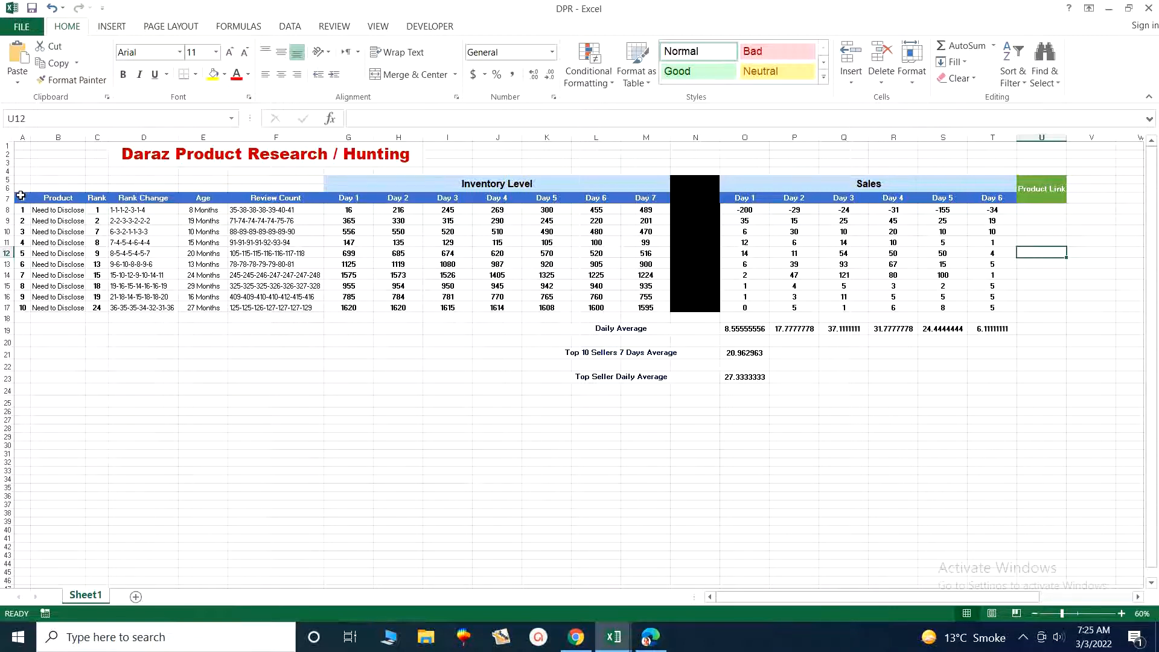
click(1122, 613)
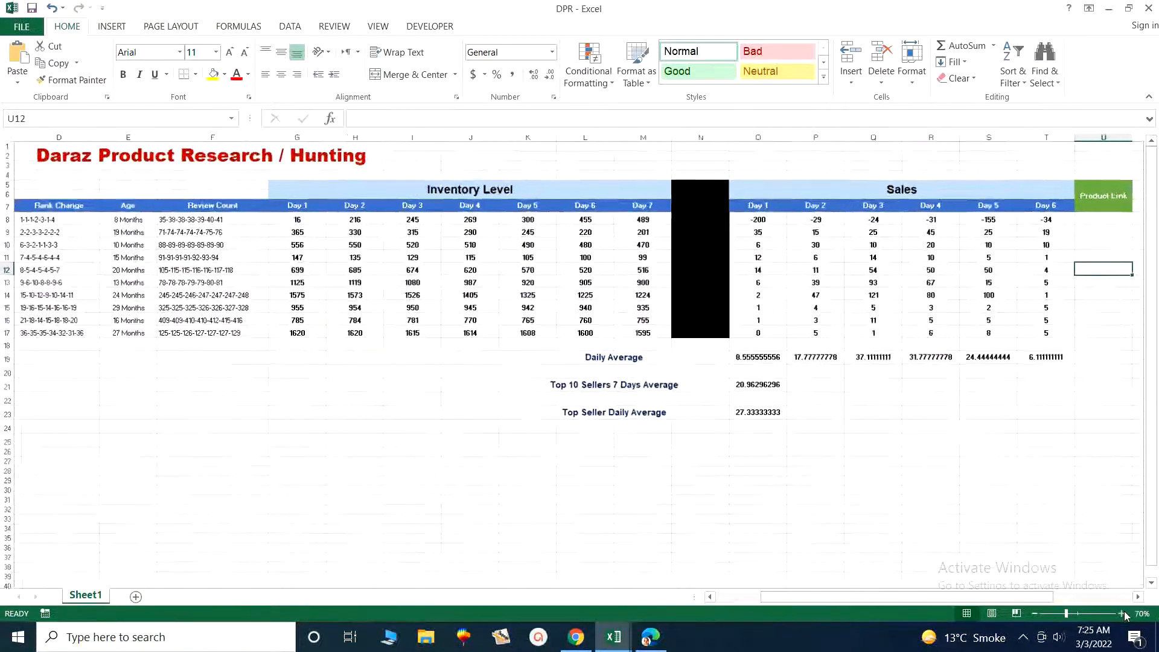
click(1122, 613)
click(1122, 614)
click(1122, 613)
drag(806, 583, 638, 572)
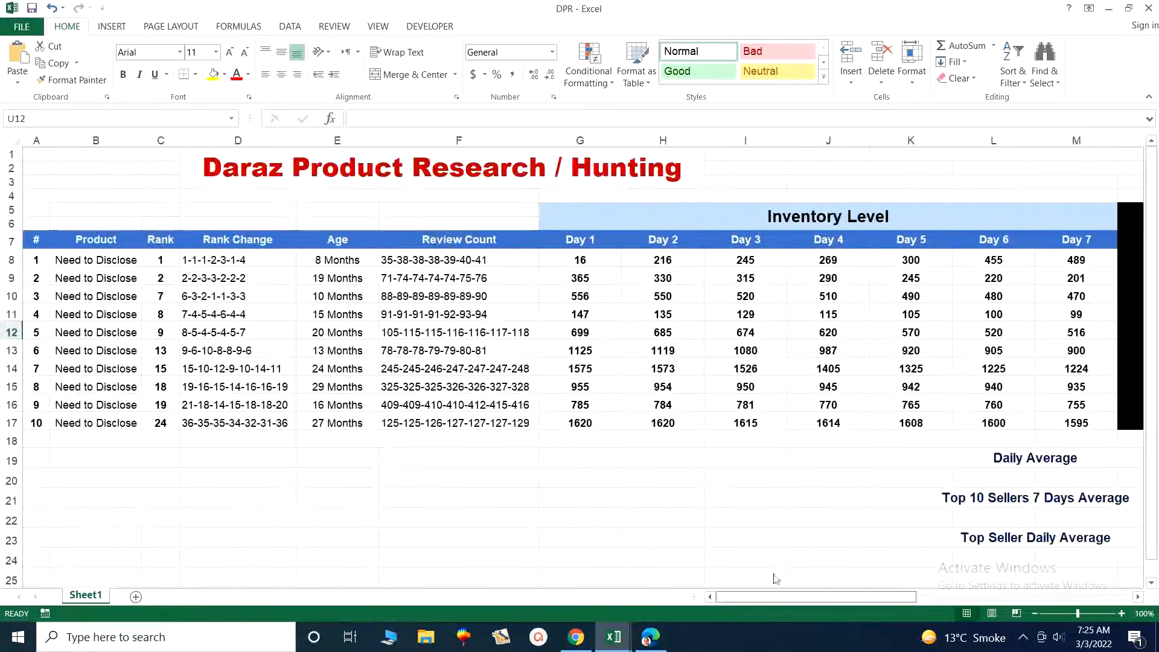
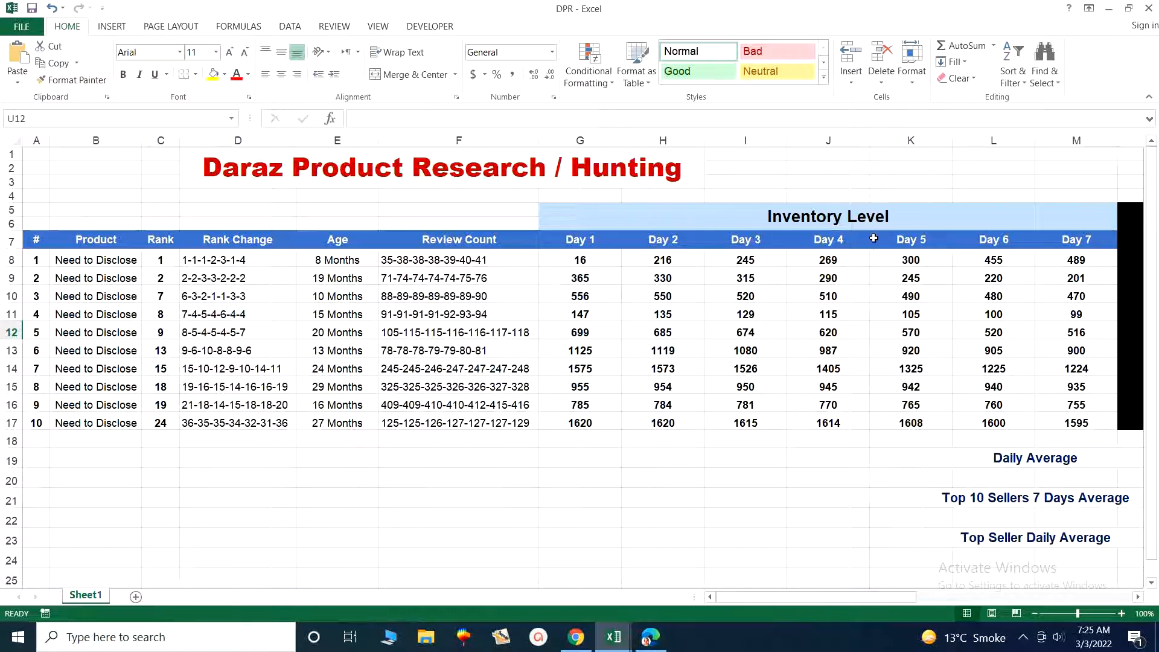
Switch to Chrome and open the page source of the Pubg Mobile - 7 UC product page
click(567, 646)
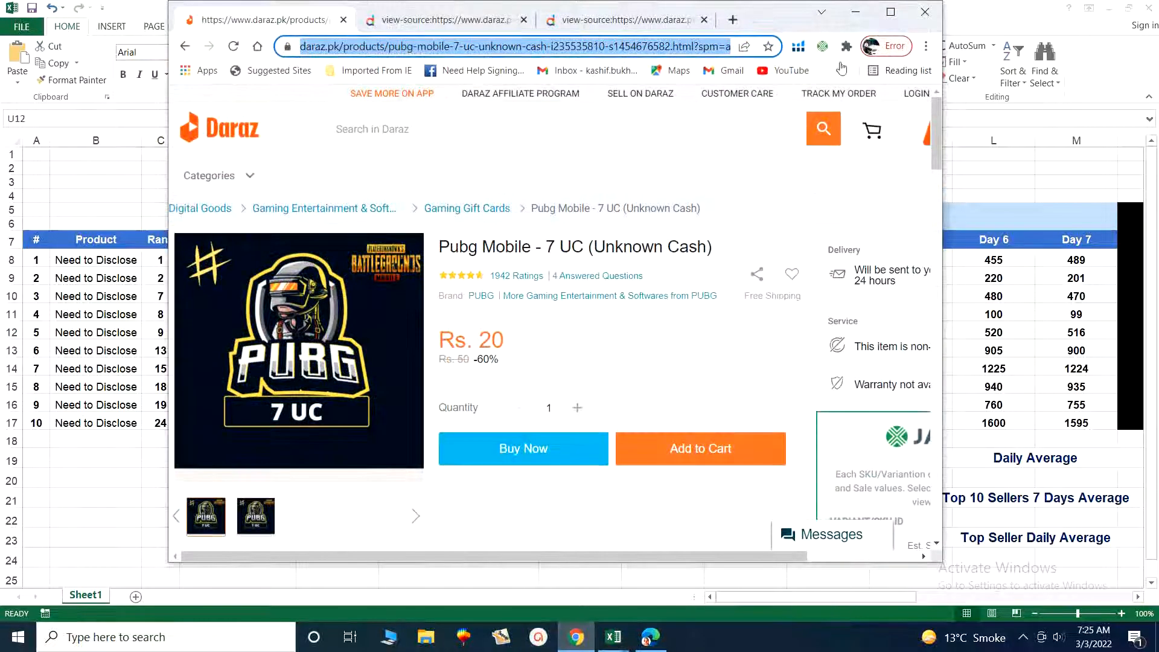
click(891, 12)
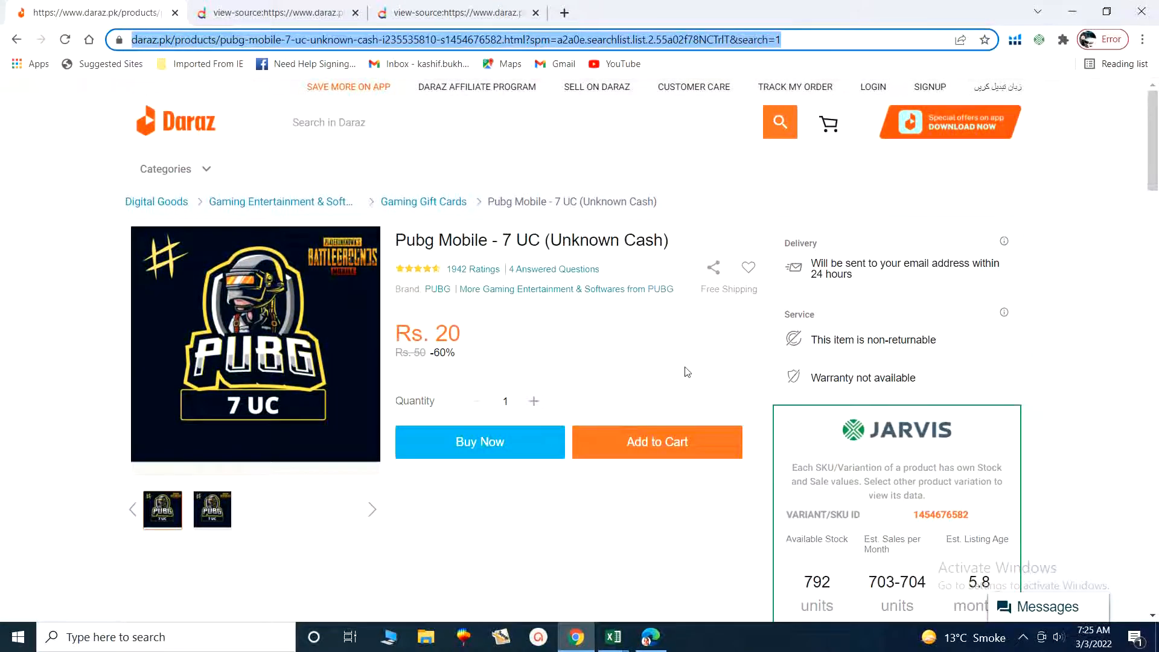
key(ctrl+u)
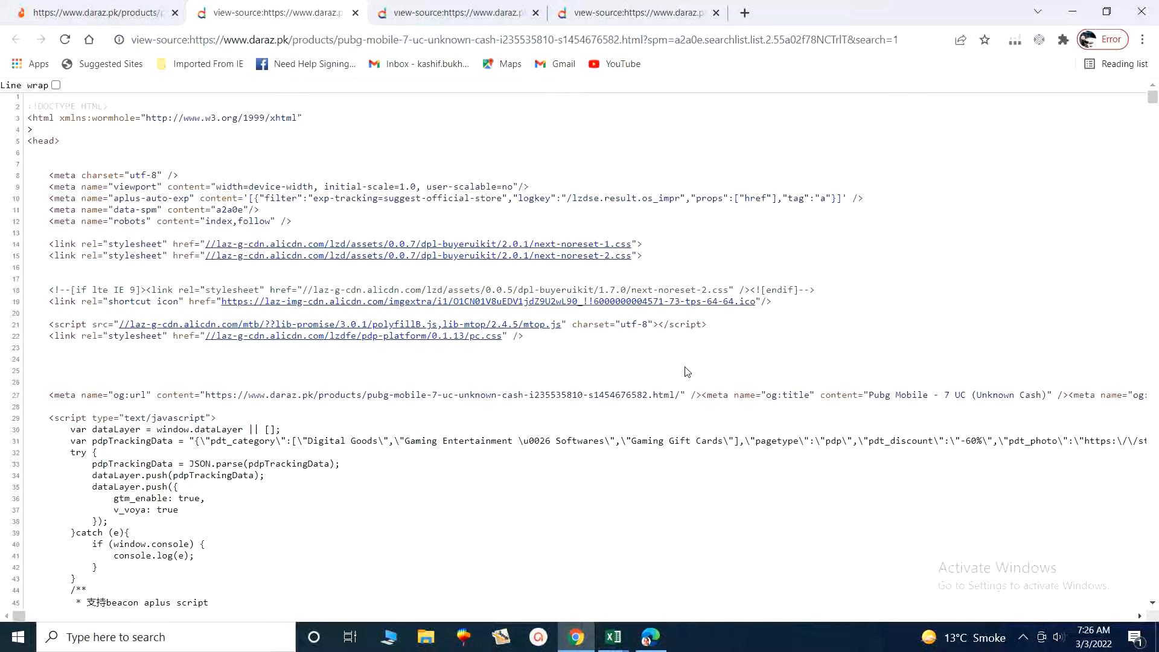
Search the page source for "stock", advance to the fifth match and select the product's stock quantity
key(ctrl+f)
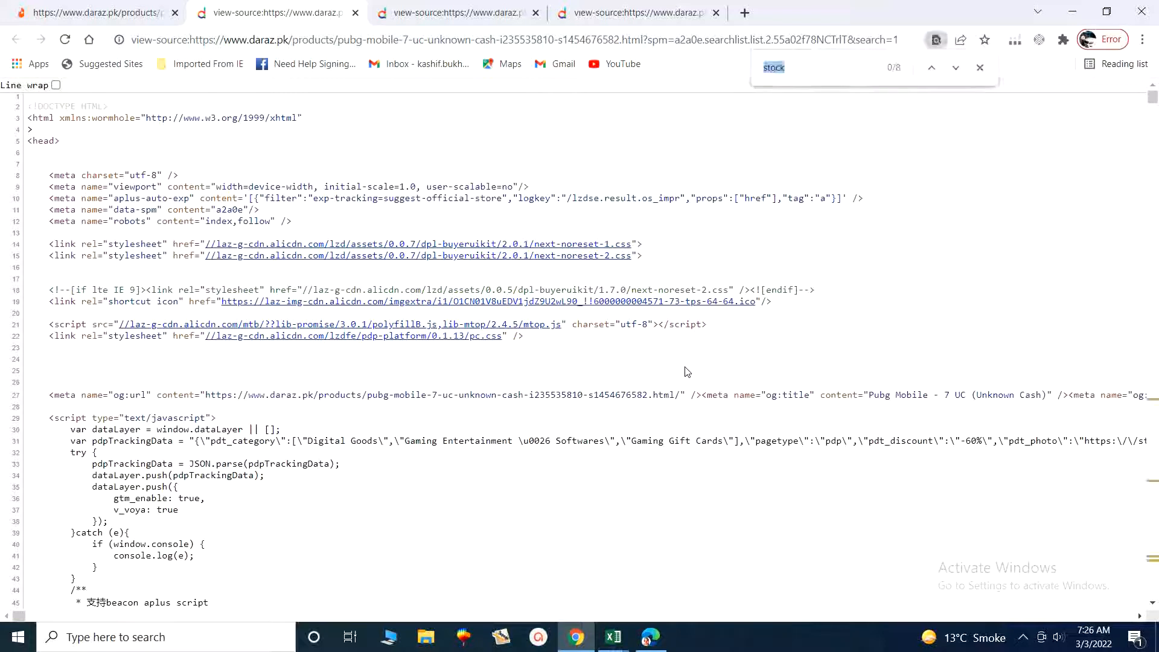
click(765, 71)
key(Return)
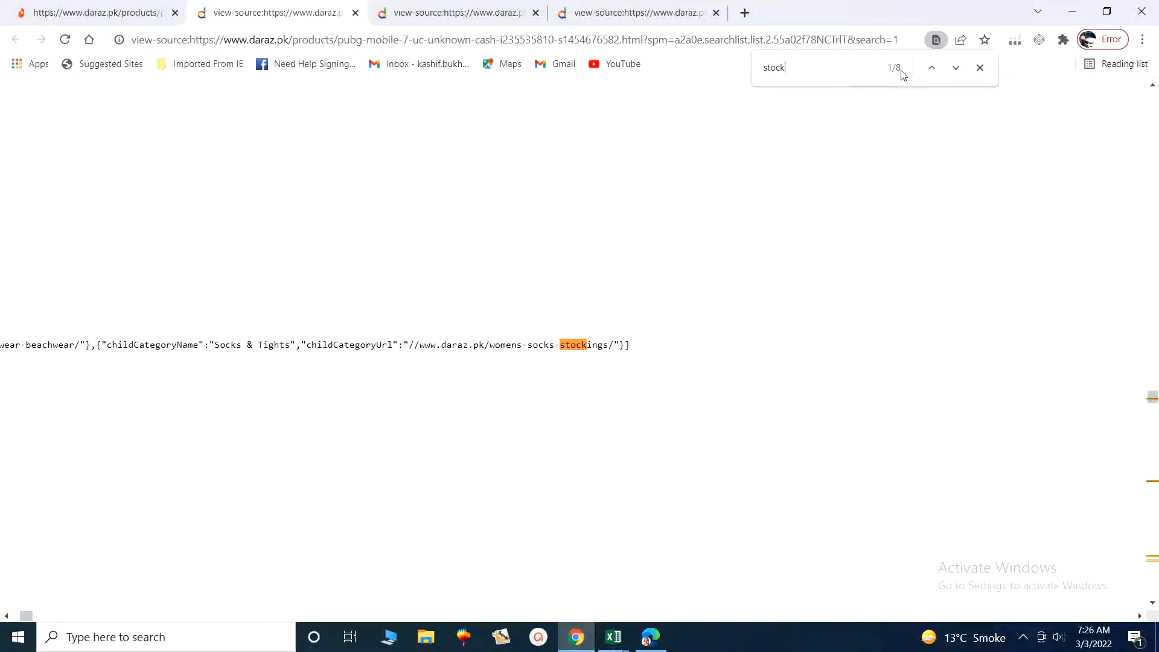
click(956, 69)
click(956, 69)
click(956, 68)
click(956, 69)
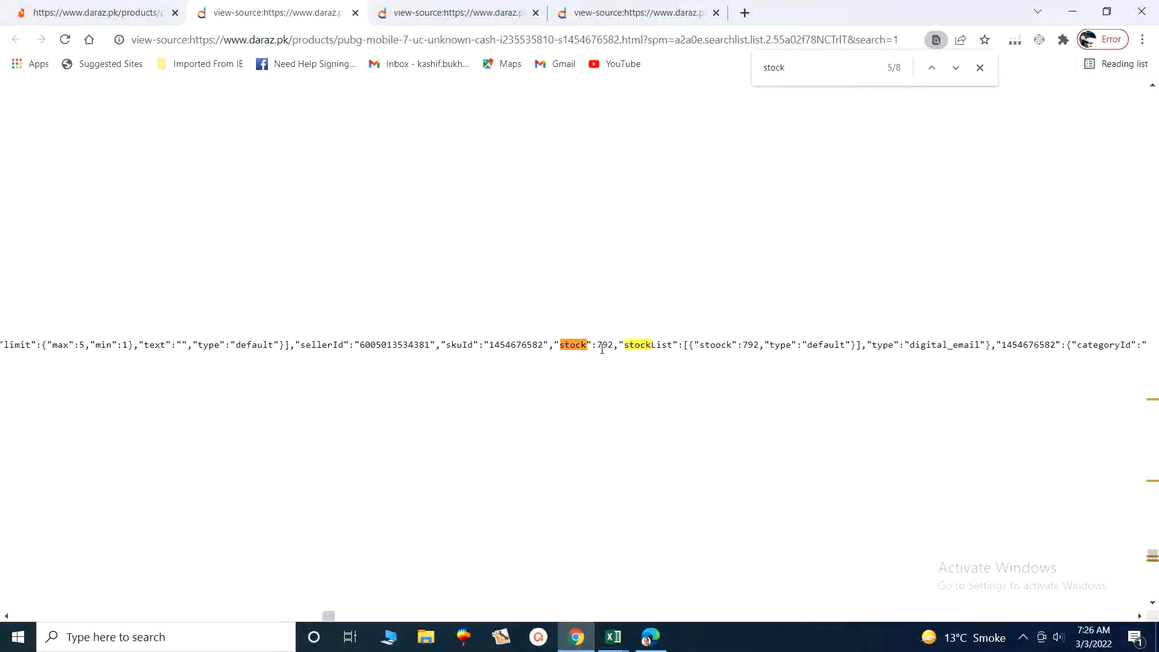
drag(599, 345, 615, 346)
Revisit the DPR workbook in Excel, and show the Product Research AT DARAZ slide of 14.pdf full screen in Edge
mouse_move(615, 638)
click(694, 574)
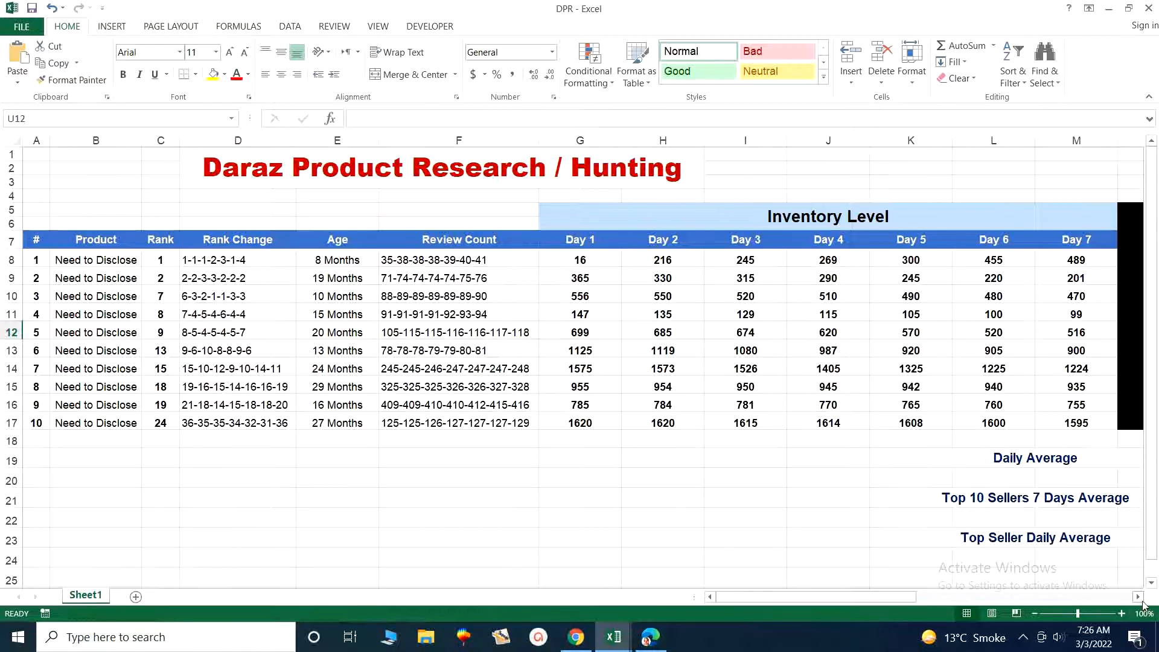
click(650, 637)
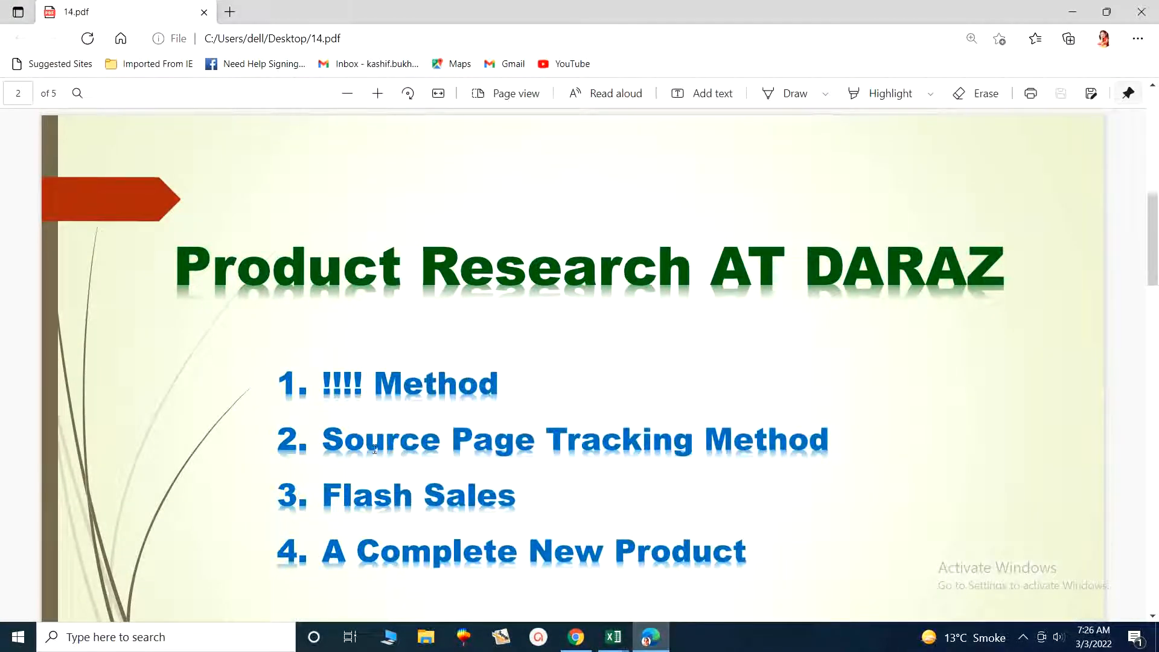
key(F11)
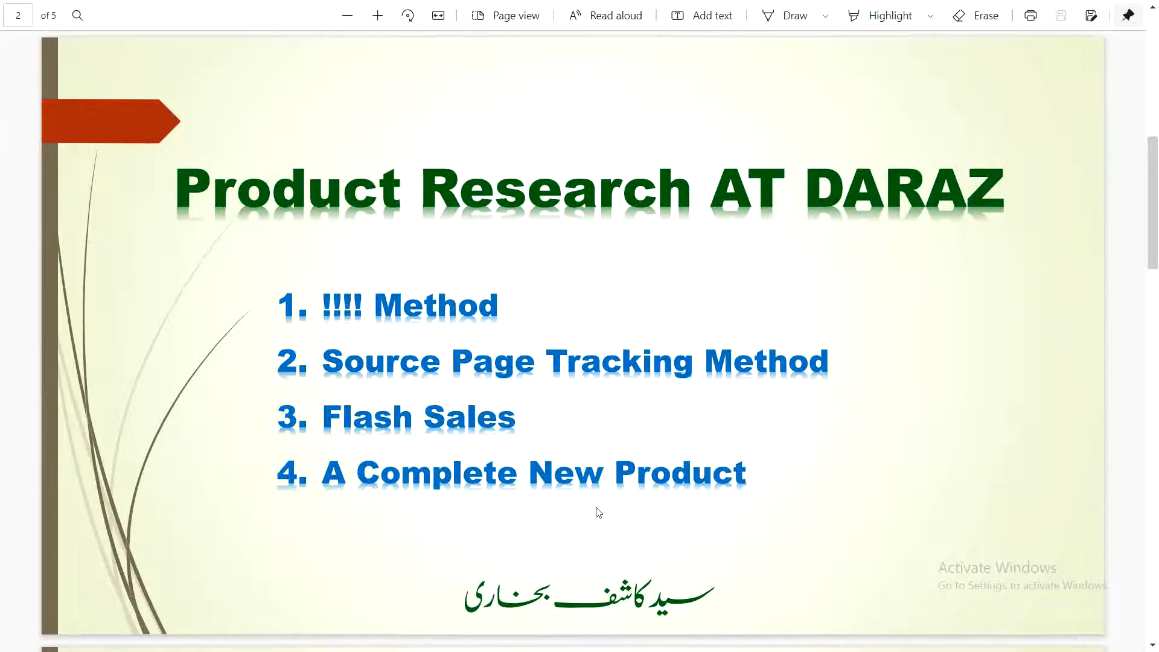
Go back in Chrome to the Daraz "!!!!" results filtered by Pakistan and price up to 700, and return to Excel's DPR workbook
click(577, 637)
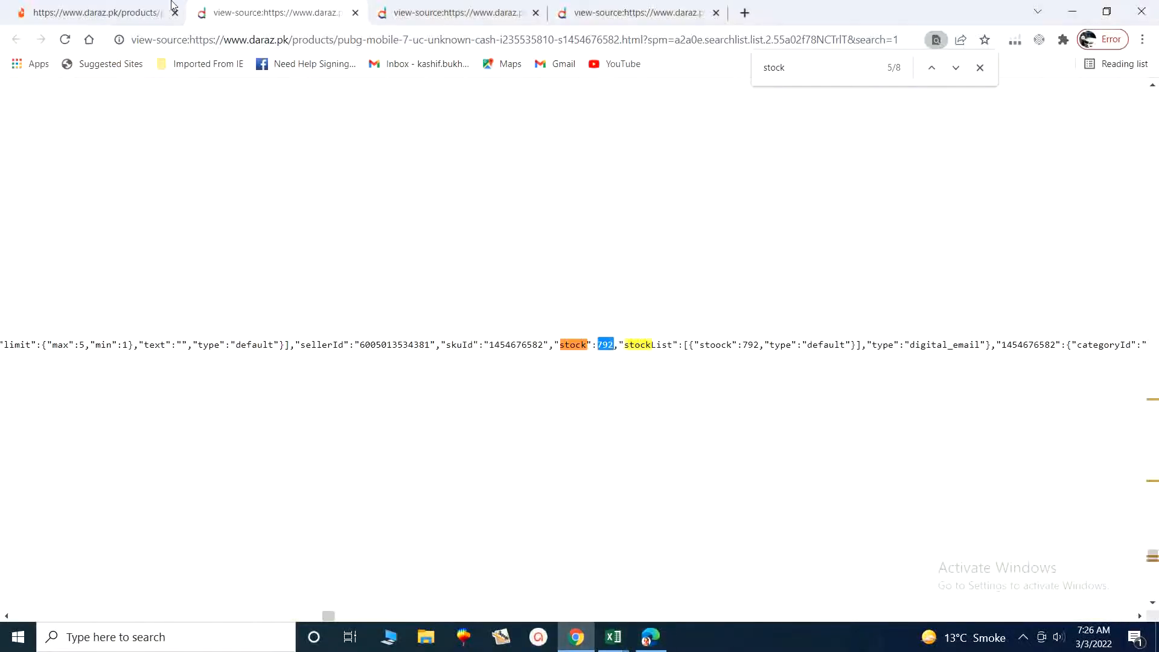
click(169, 8)
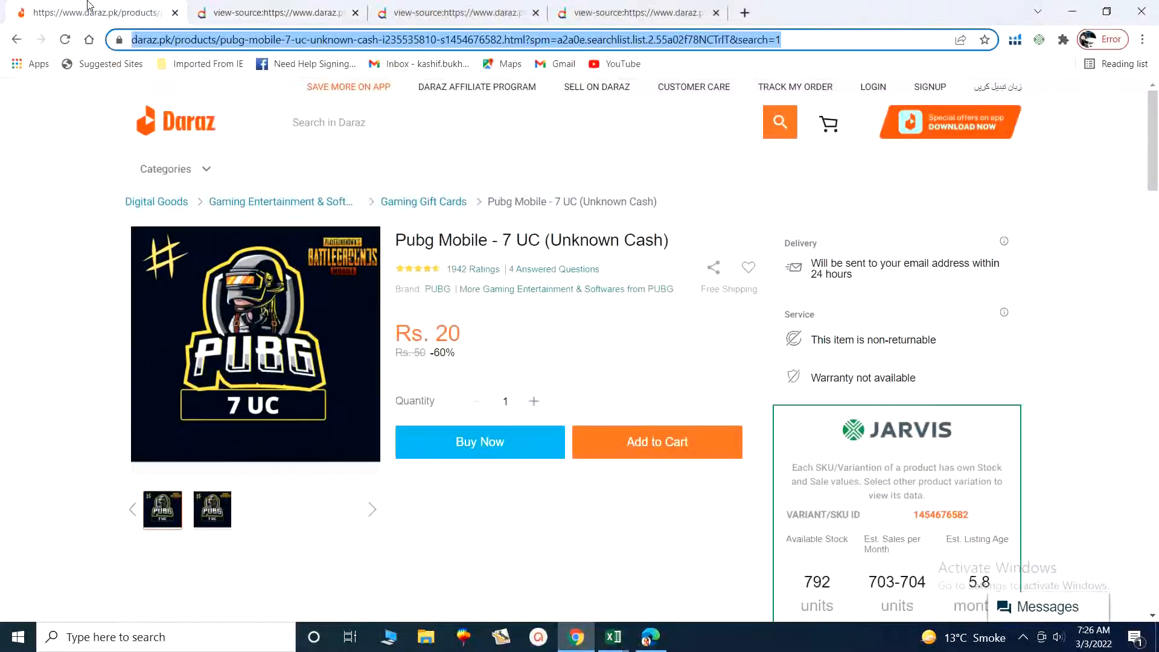
click(16, 41)
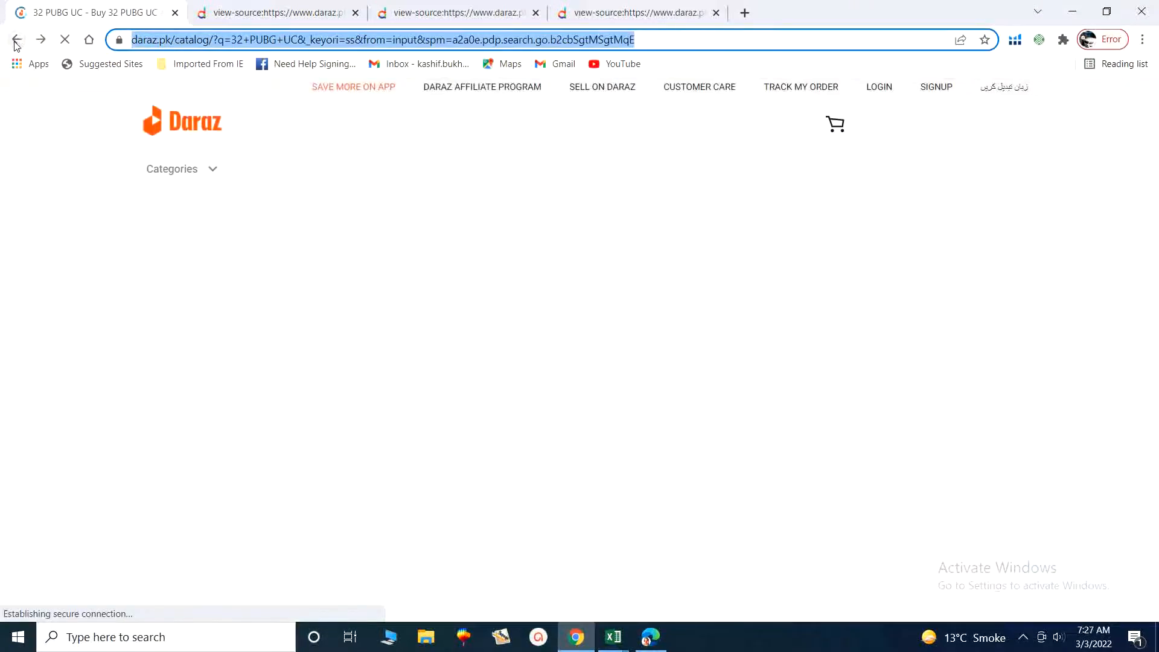
click(16, 42)
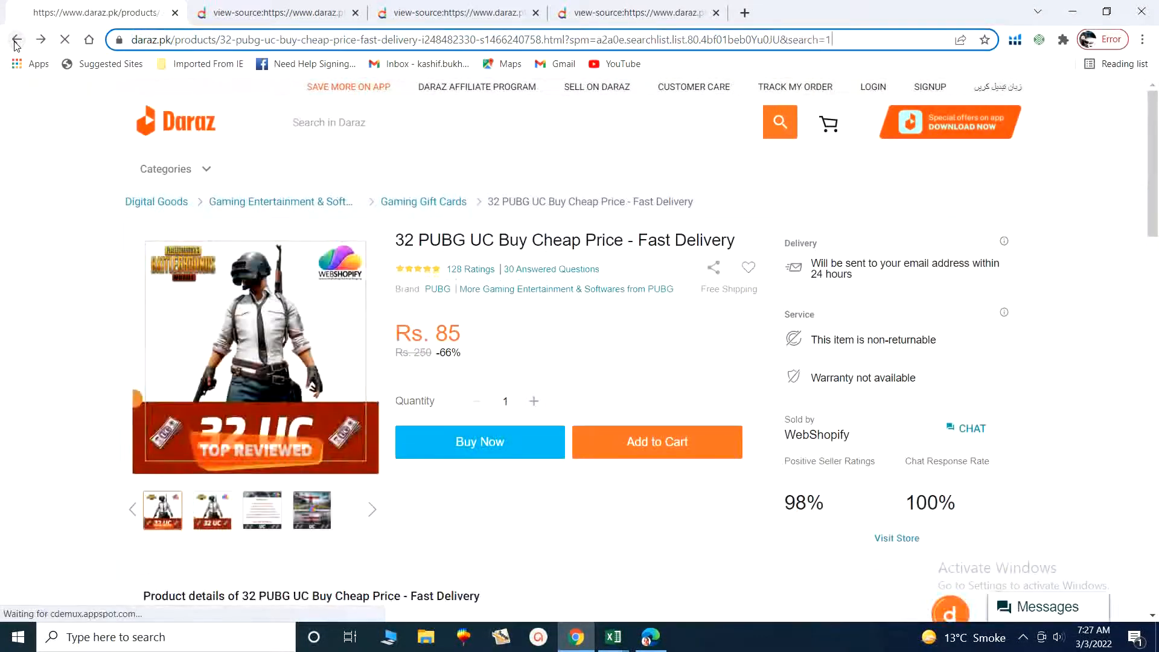
click(16, 42)
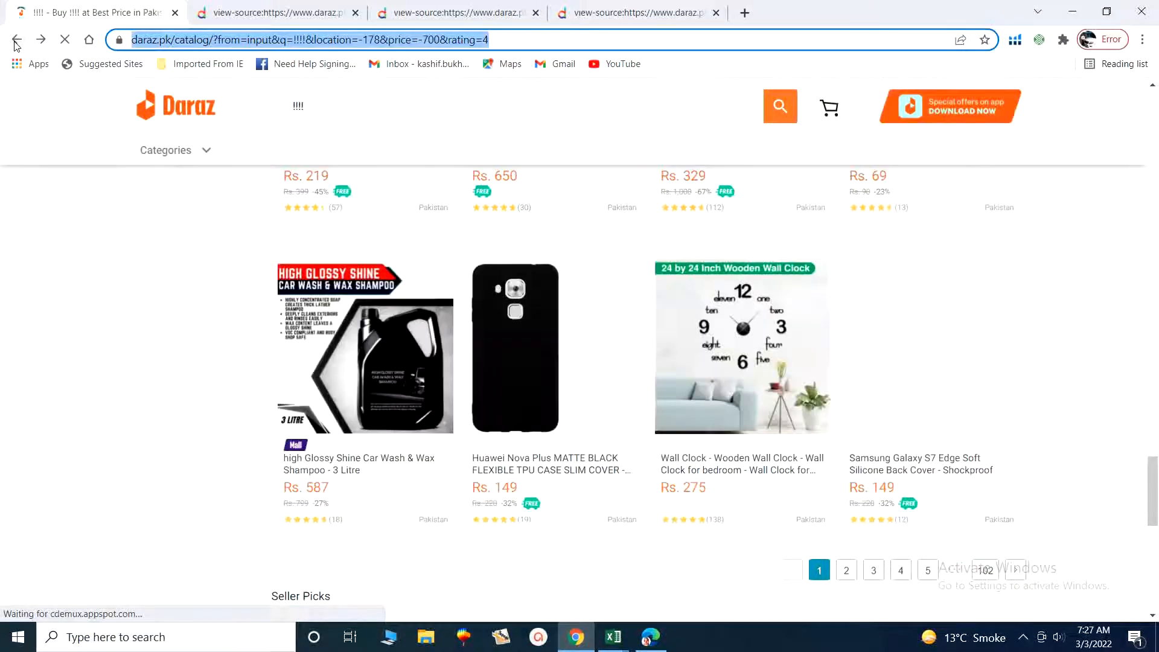
click(16, 44)
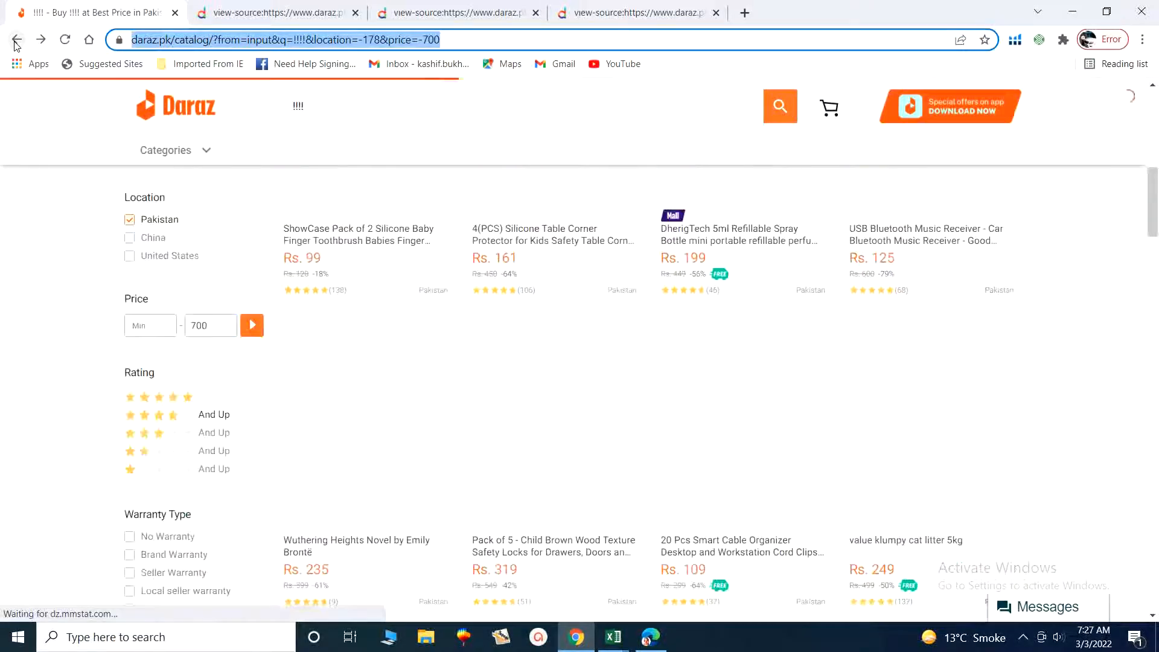
scroll(365, 368, up, 5)
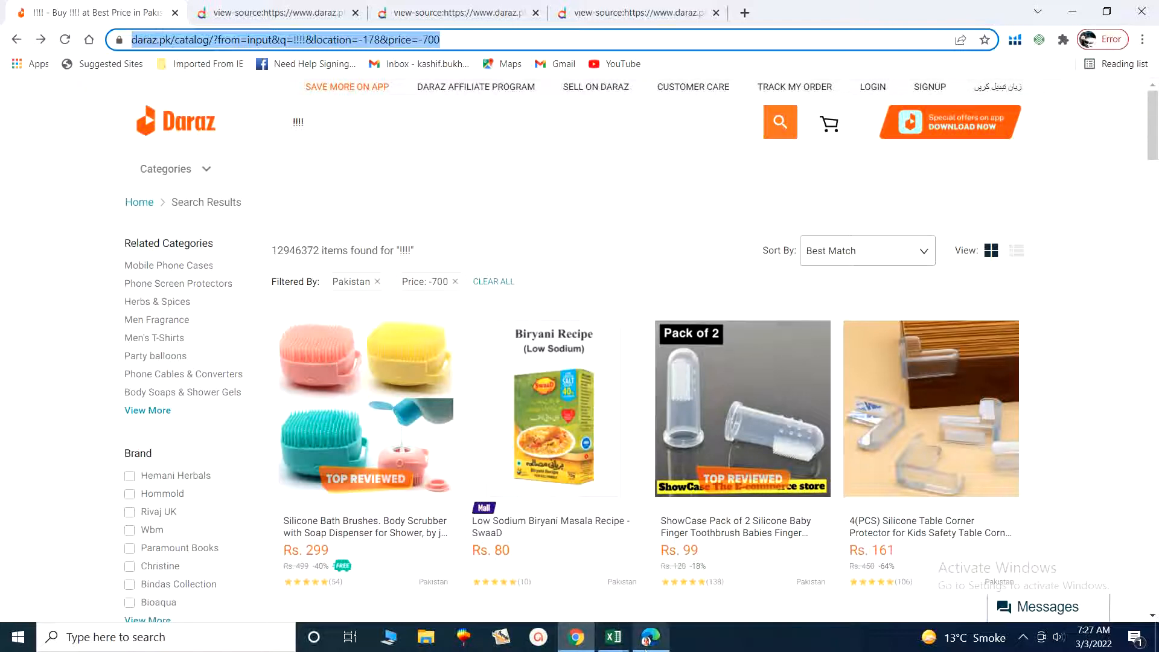
click(612, 645)
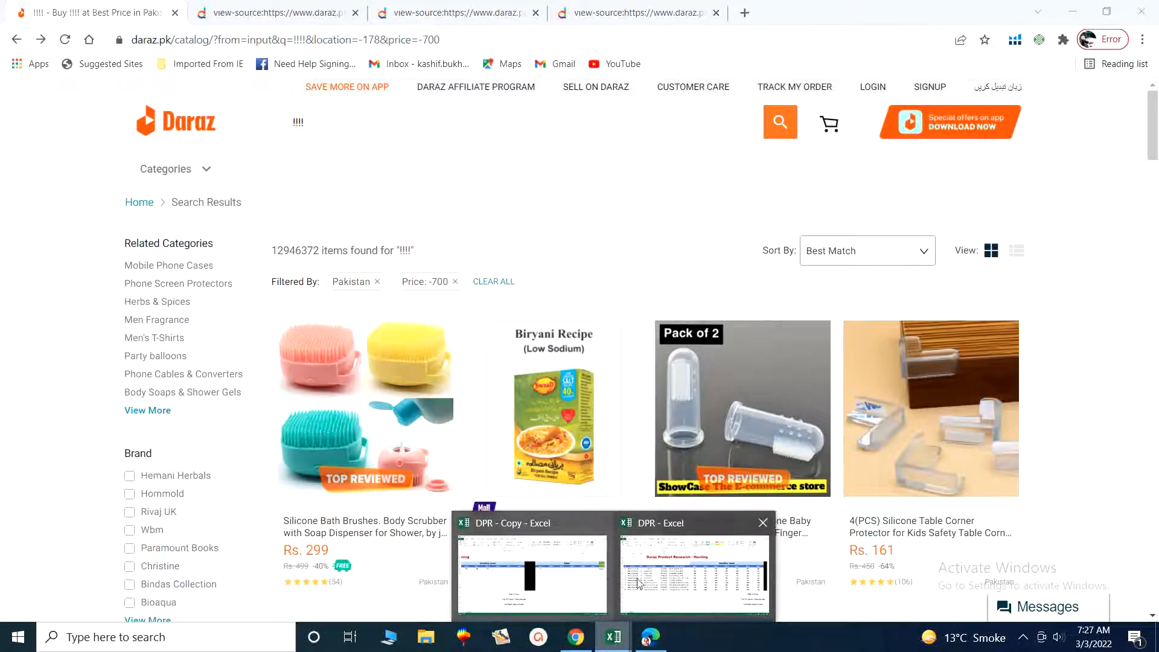
click(694, 571)
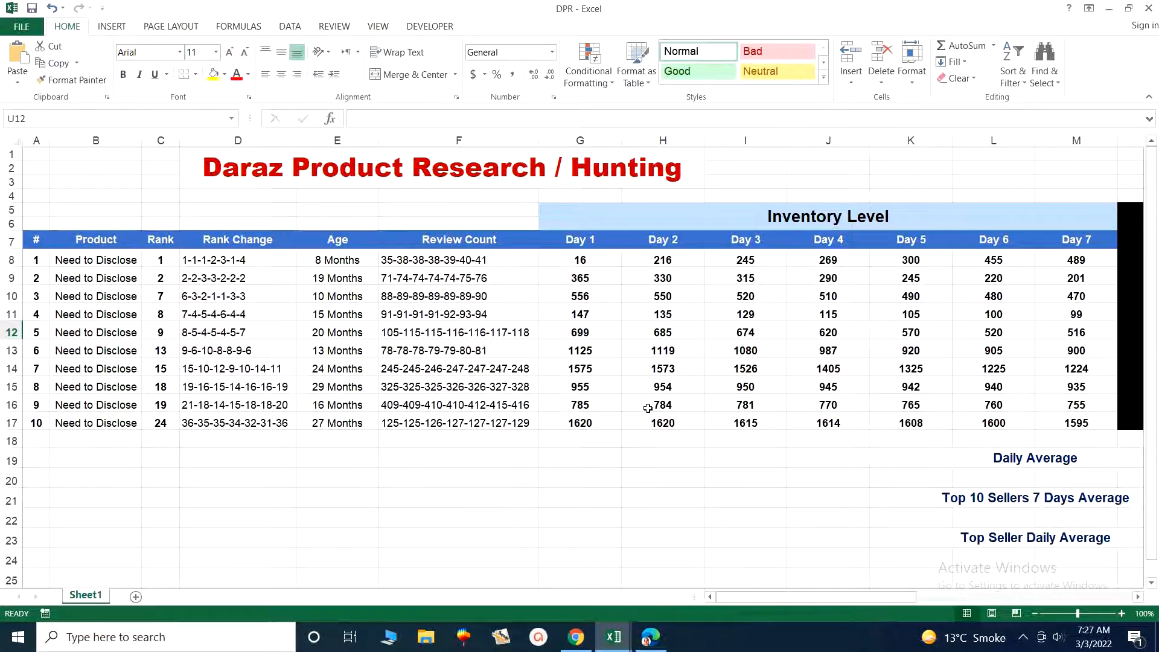
Review the Sales and Inventory Level columns in the DPR workbook, and view the Product Research AT DARAZ slide of 14.pdf in Edge
drag(880, 598, 1014, 590)
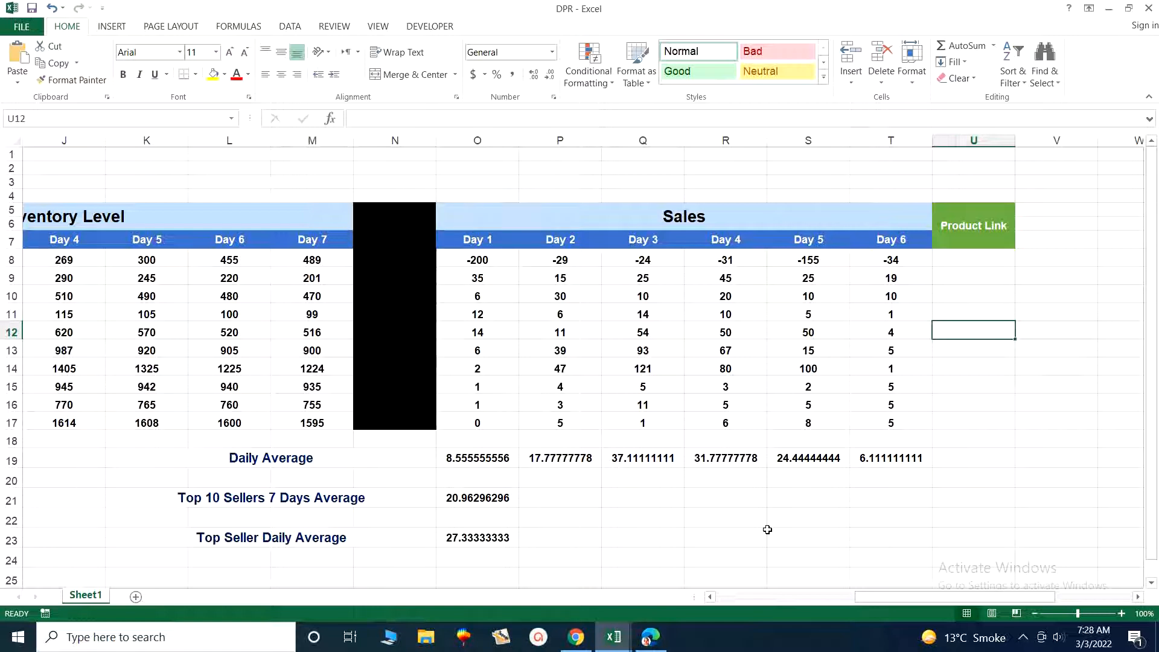
drag(860, 596, 739, 611)
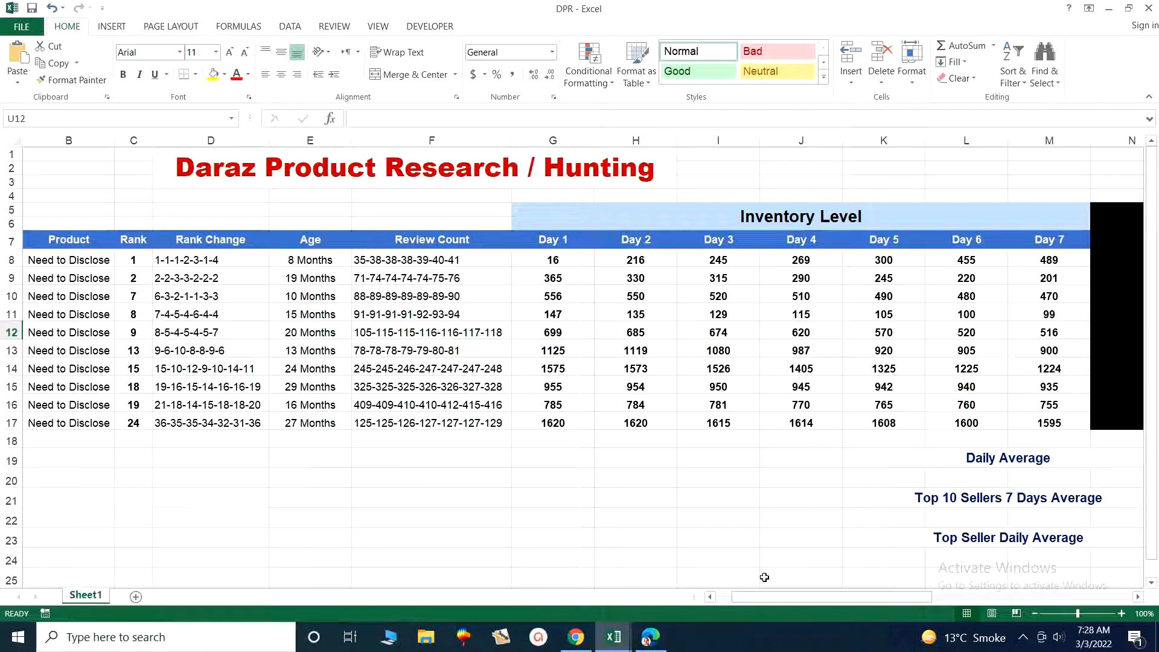
click(651, 637)
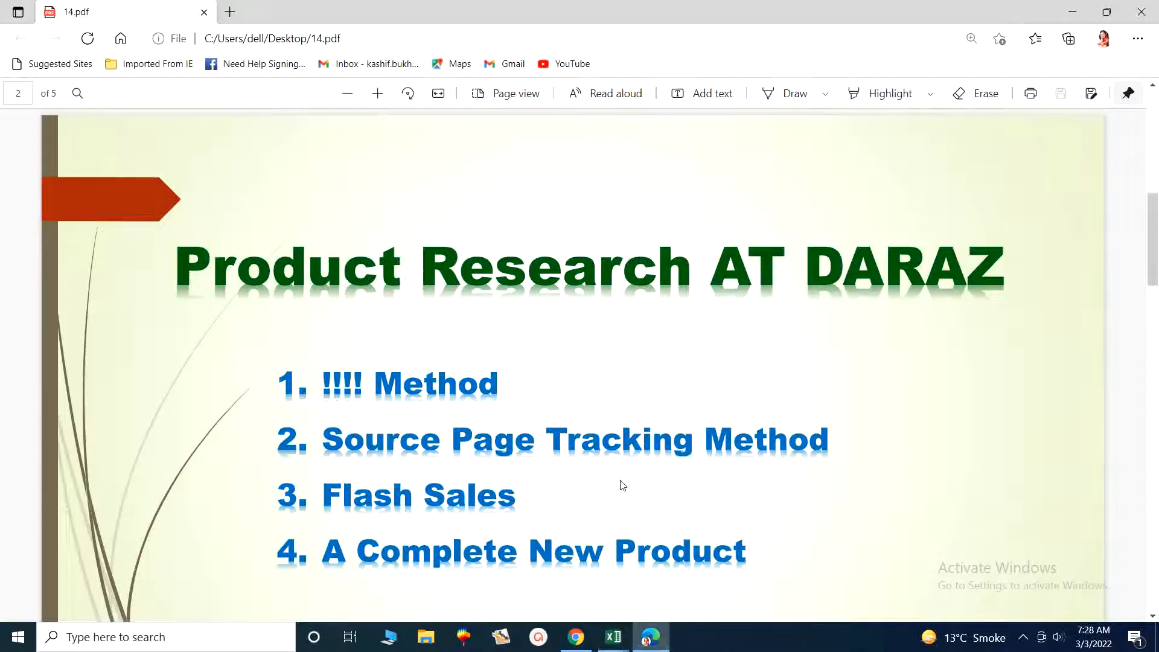
key(F11)
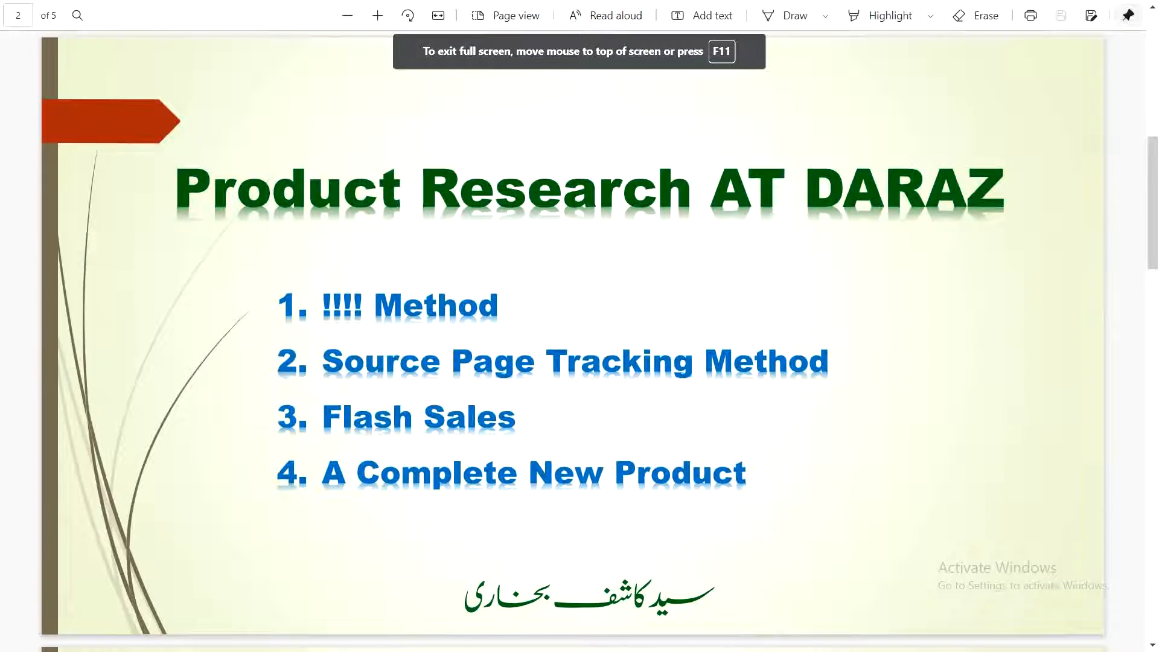
key(F11)
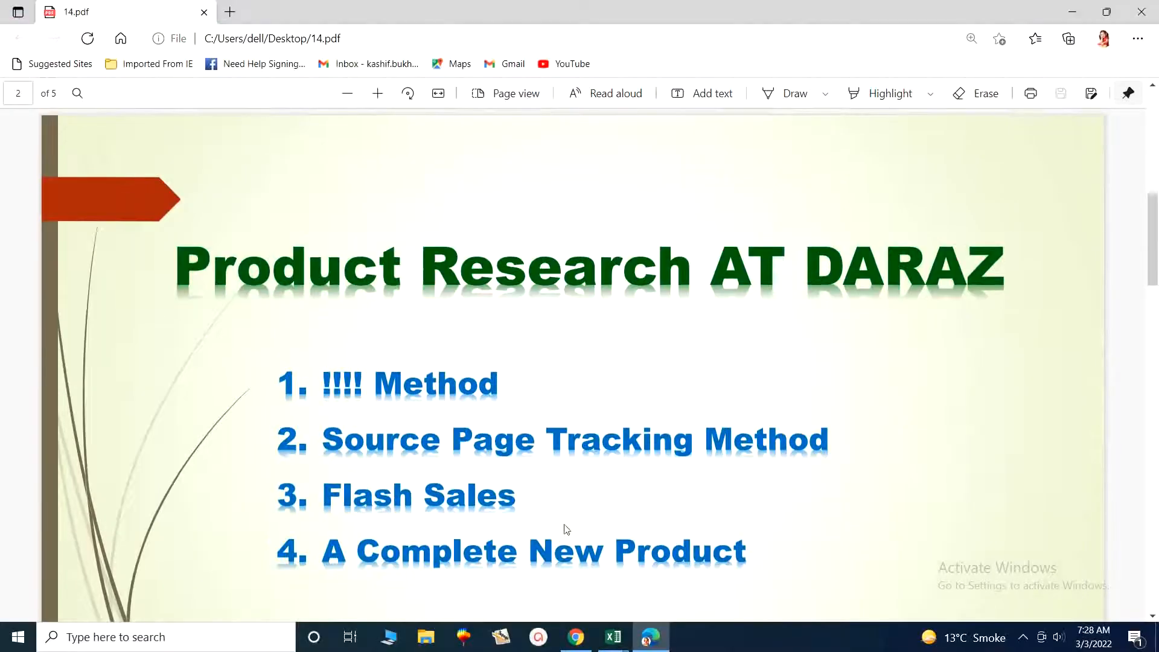
Switch to Chrome, go back to the Daraz home page and highlight the Flash Sale heading
click(577, 637)
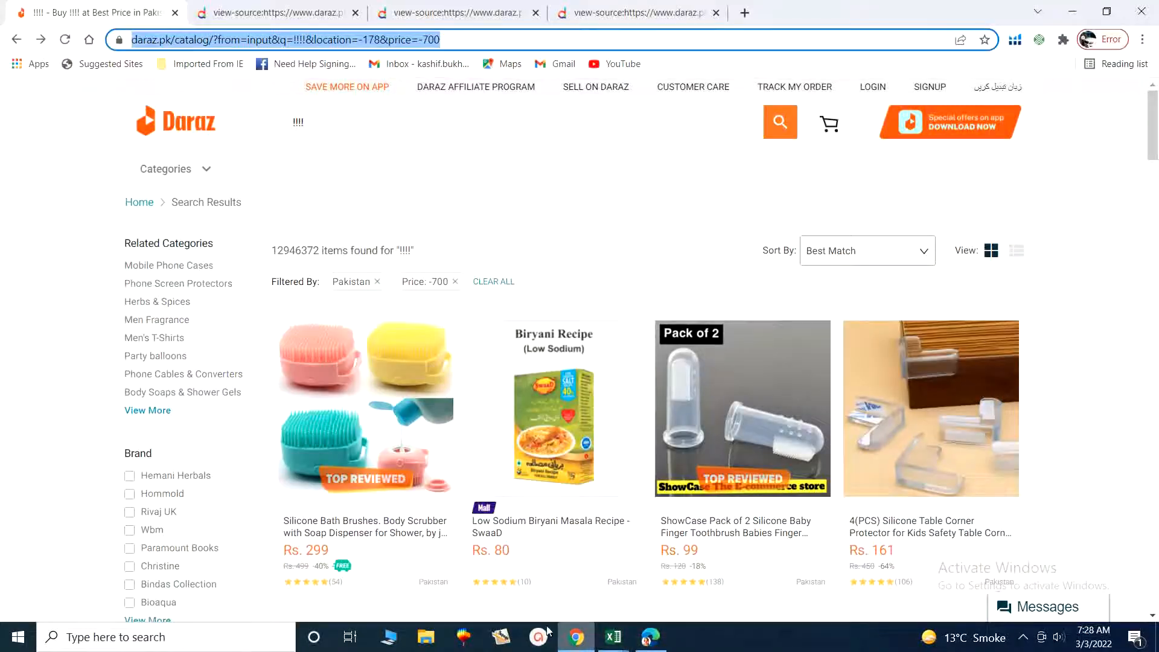
click(20, 40)
click(20, 39)
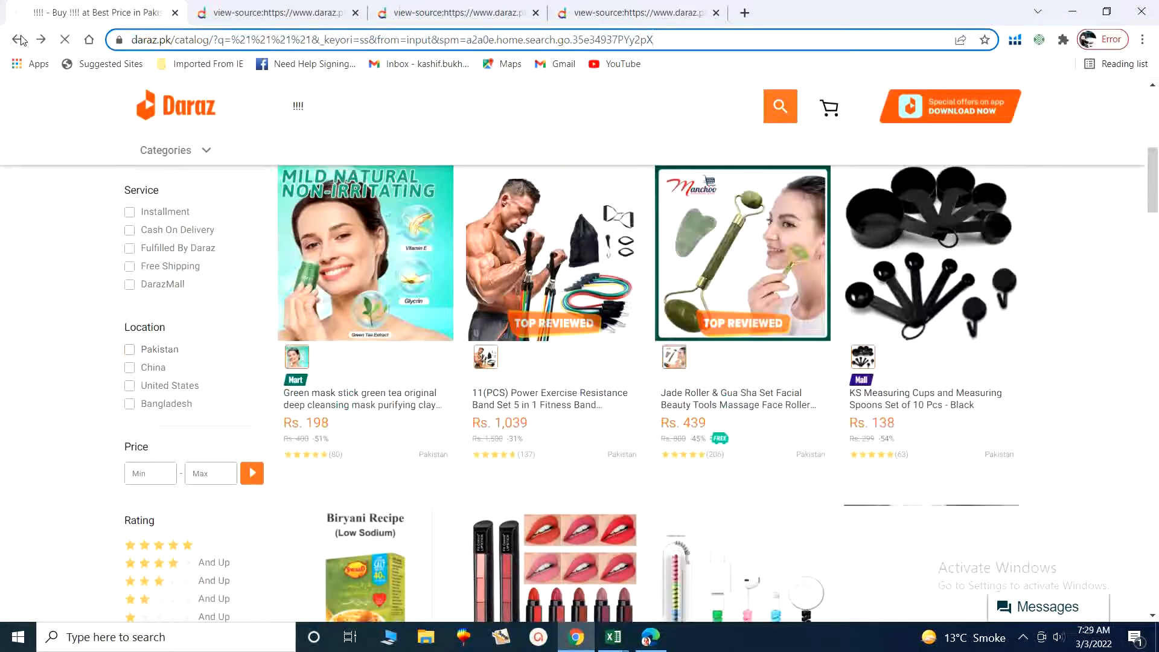
click(20, 39)
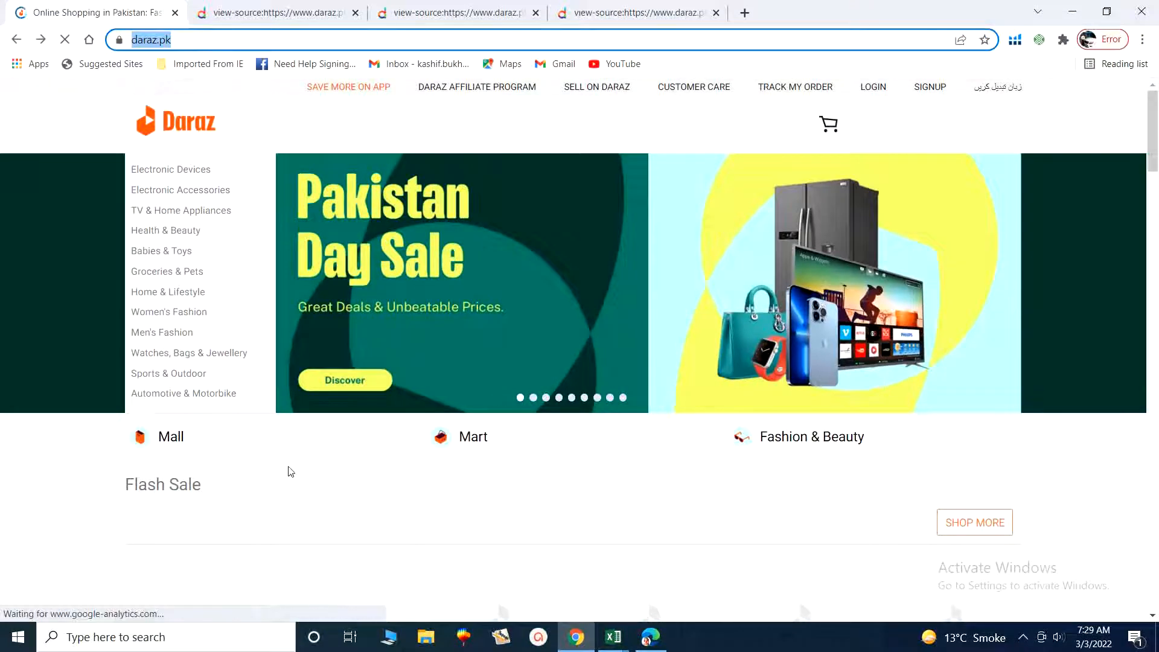
scroll(272, 456, down, 1)
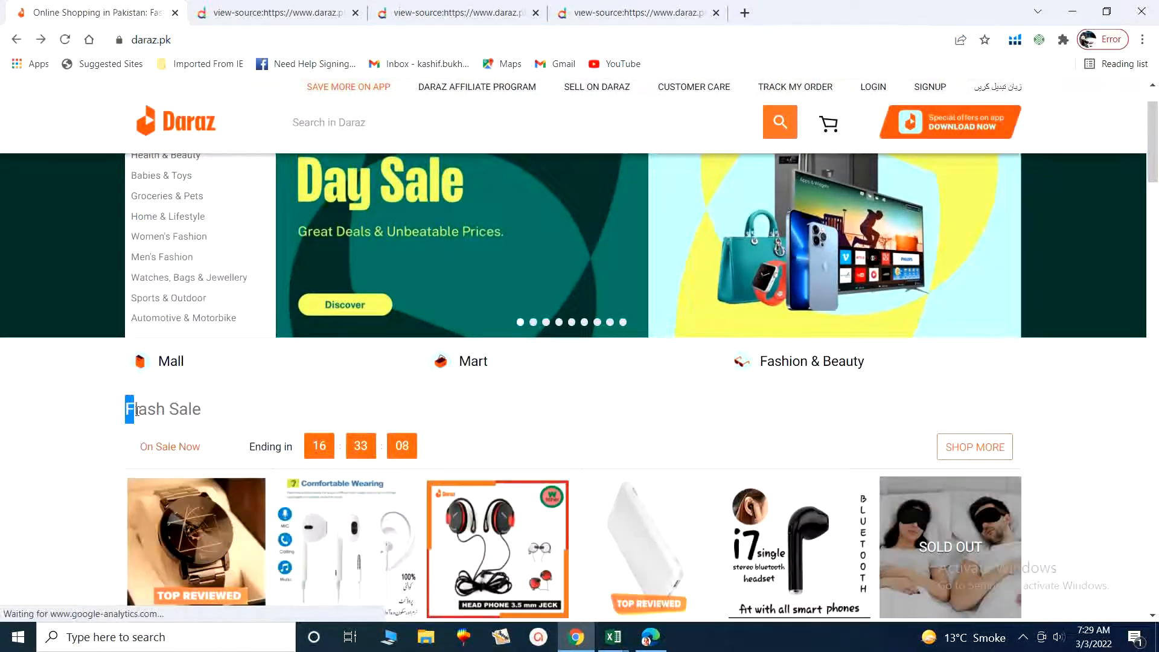
scroll(169, 411, up, 1)
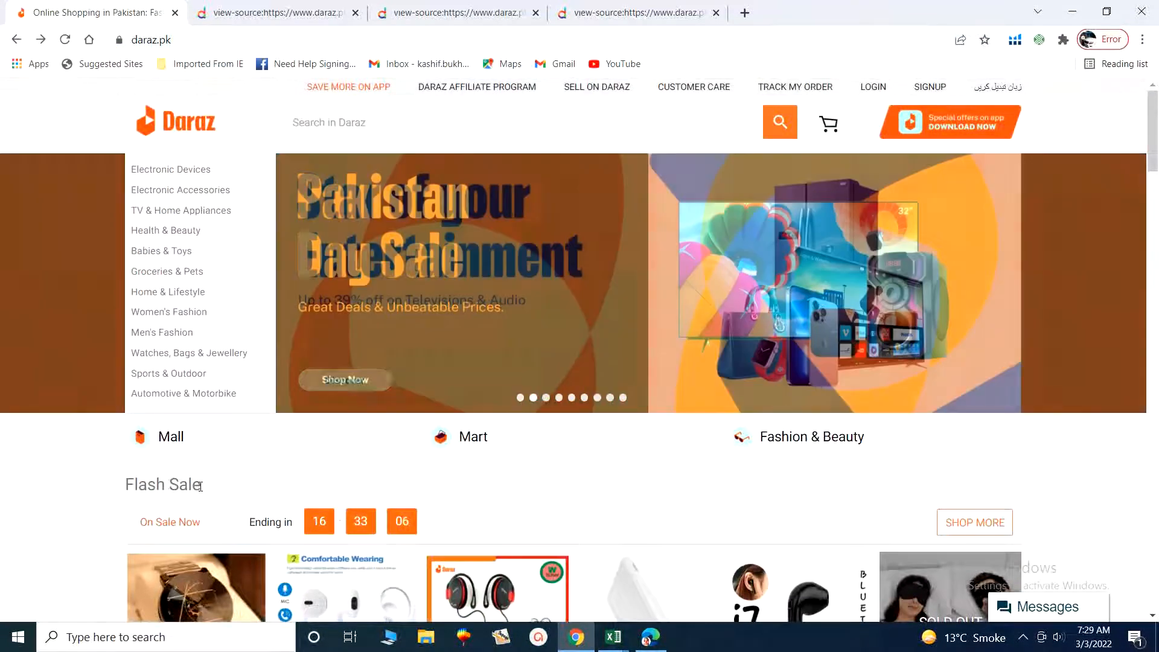
drag(201, 483, 125, 490)
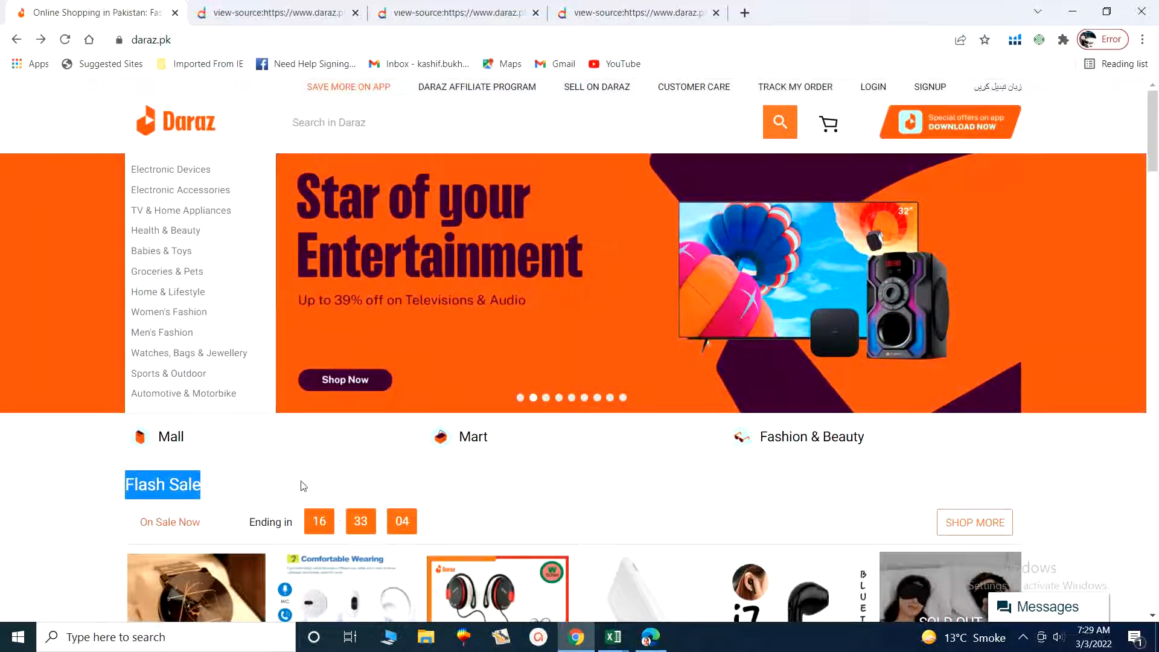
Browse the Flash Sale, DarazMall and Just For You sections, and open the Manual Water Pump For 19 Liter Cans product
scroll(638, 507, down, 3)
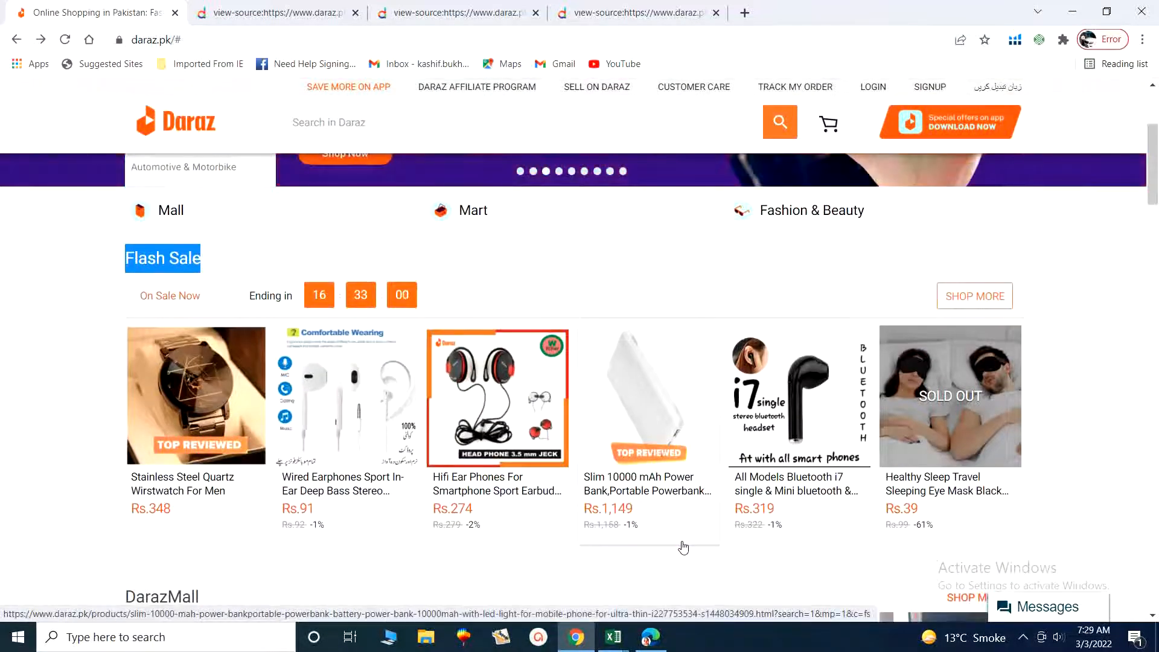
scroll(687, 563, down, 1)
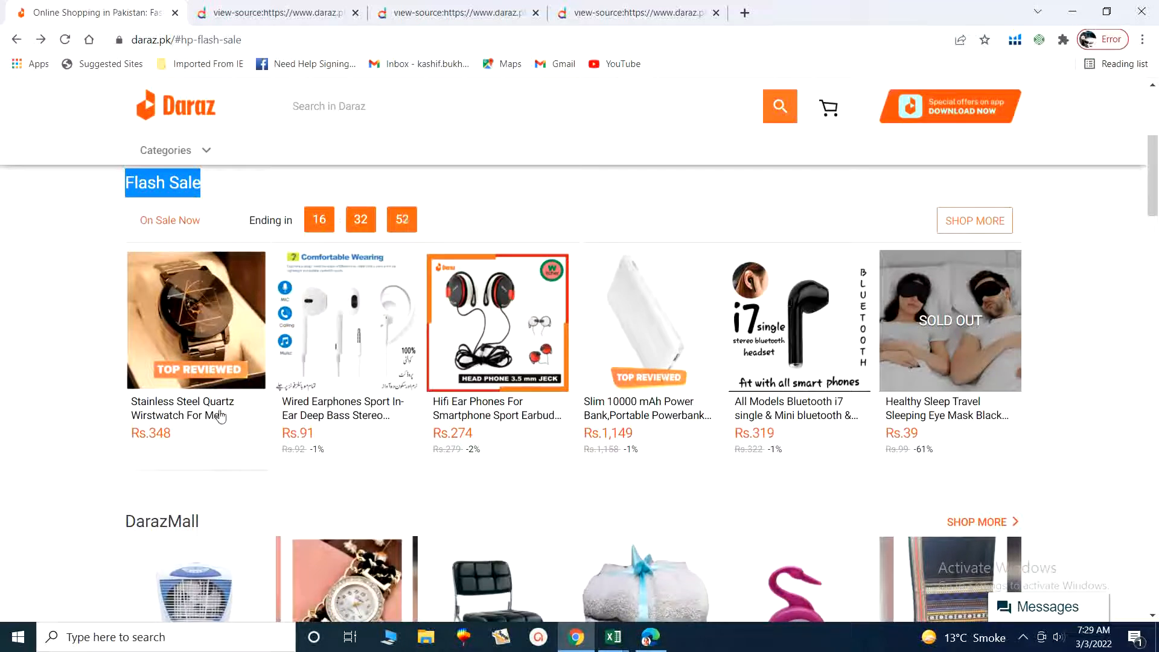
scroll(730, 423, down, 3)
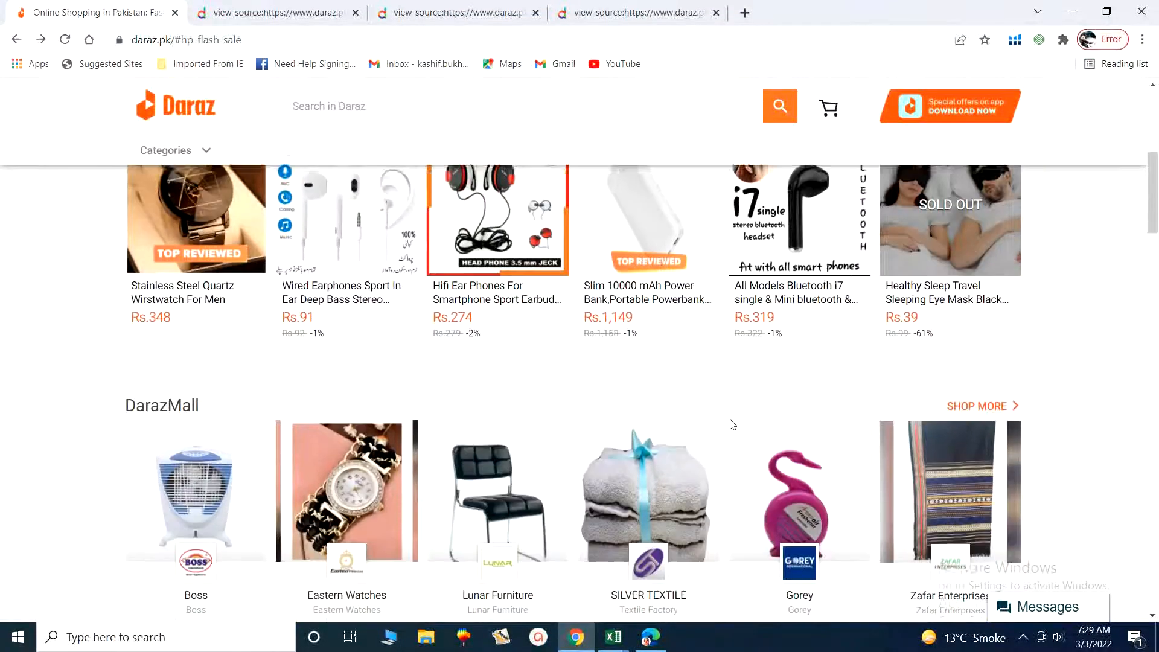
scroll(733, 427, up, 3)
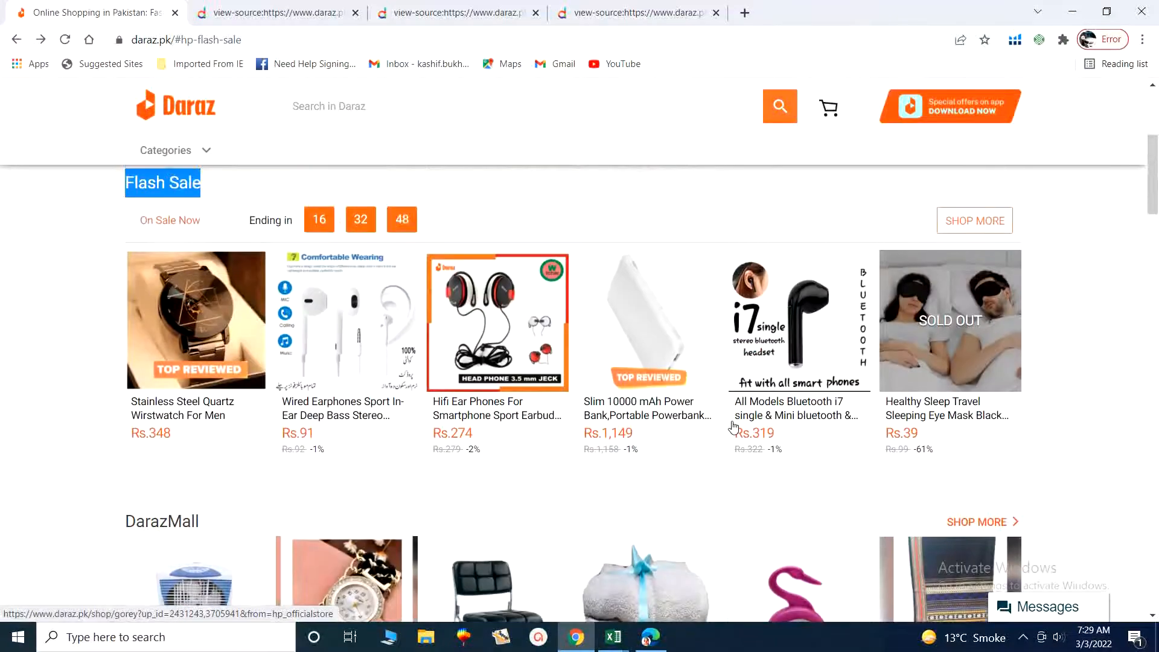
scroll(732, 447, down, 9)
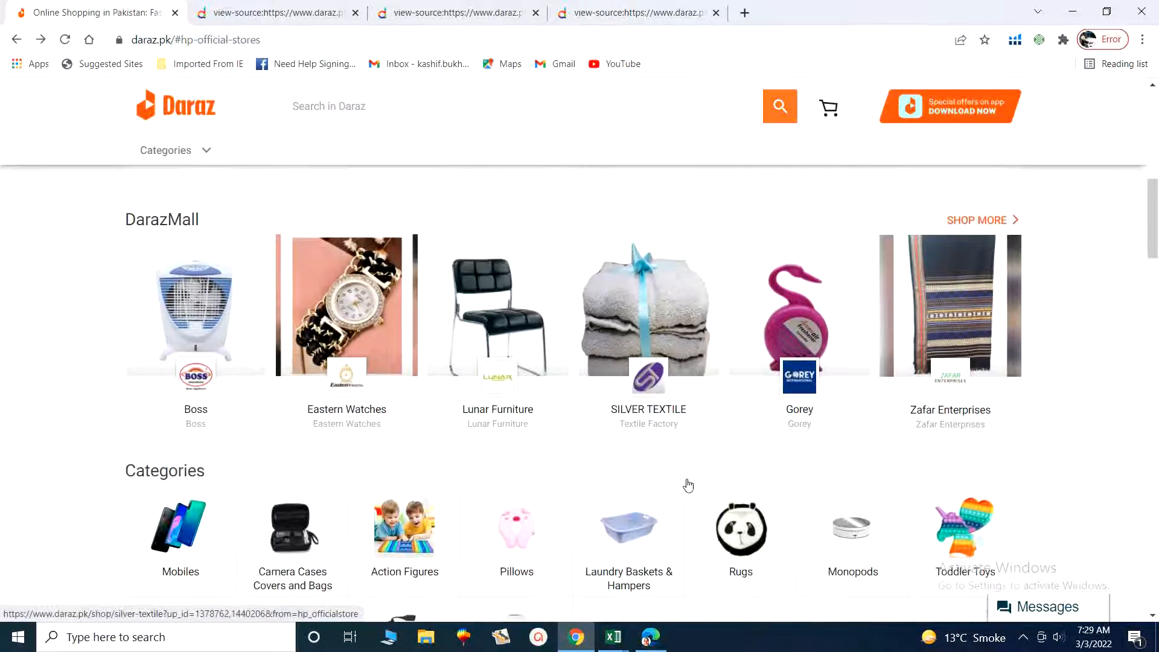
scroll(688, 484, down, 5)
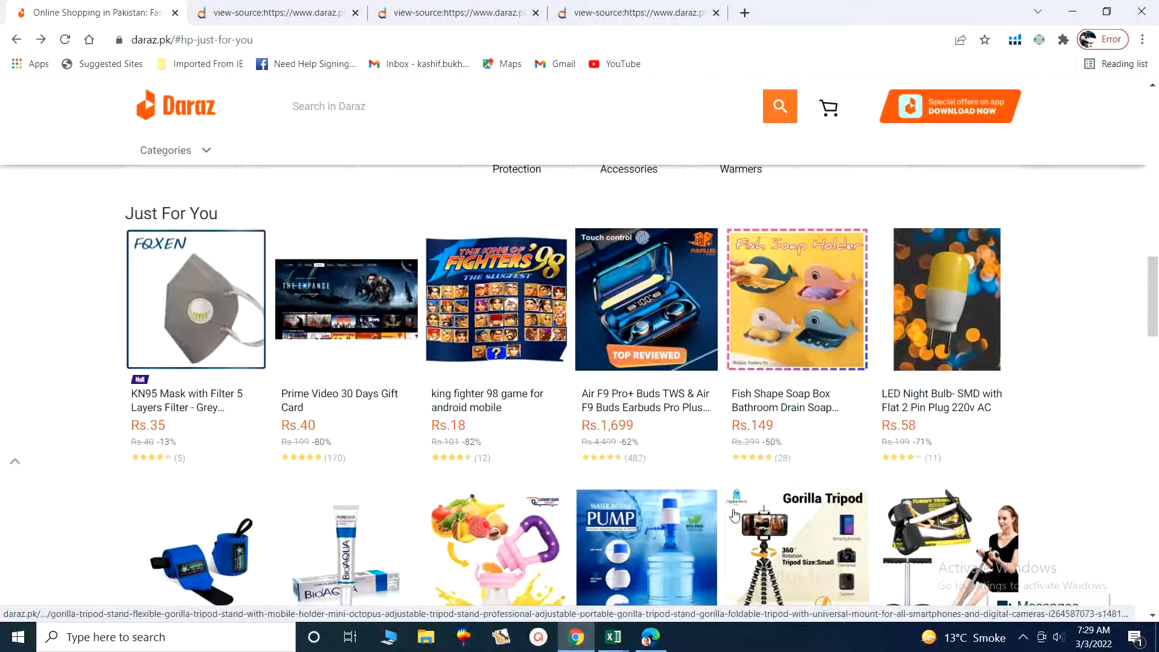
scroll(725, 483, down, 4)
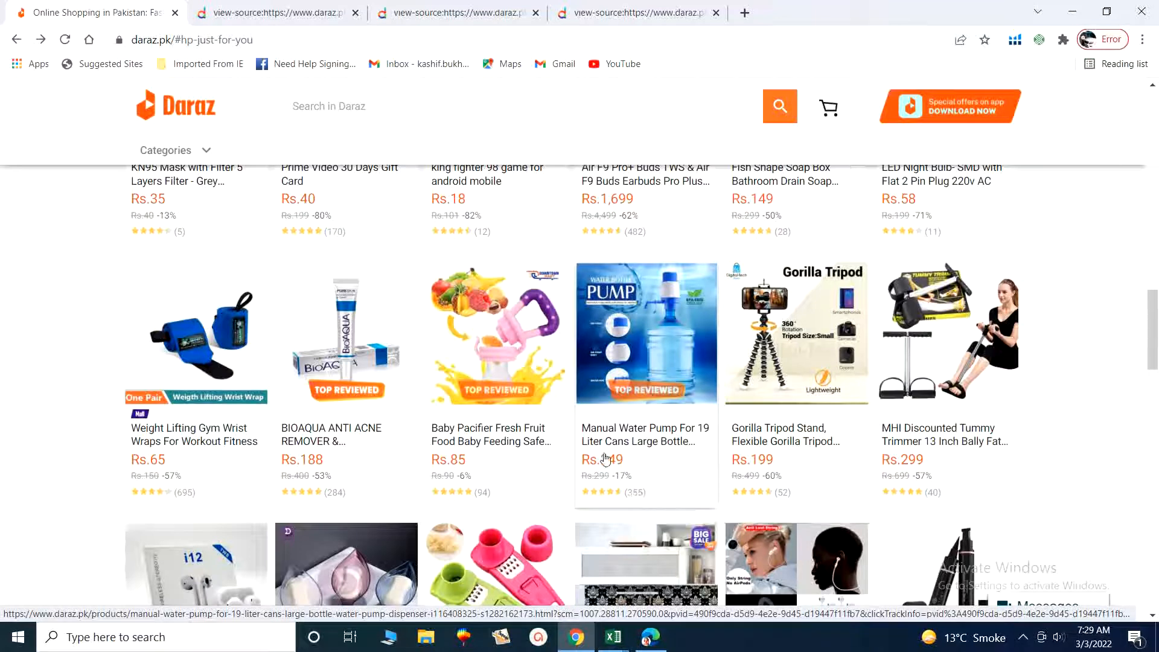
click(661, 440)
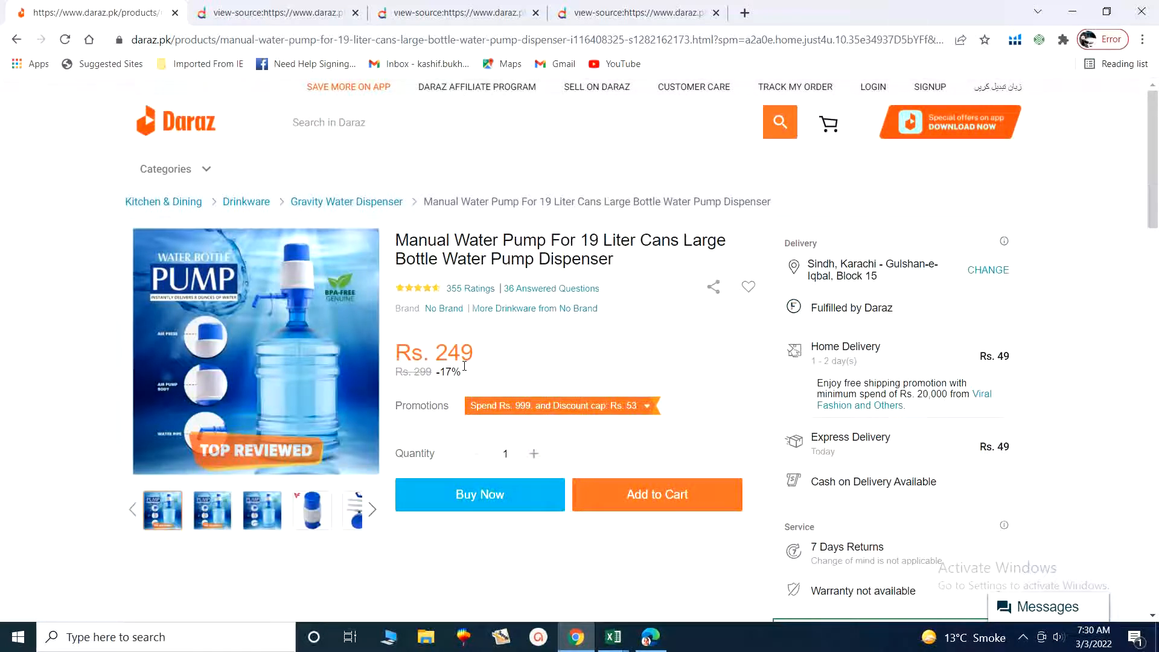
Search Daraz for "Manual Water Pump", copied from the product title, and examine the prices and ratings of competing listings
drag(397, 241, 542, 242)
key(ctrl+c)
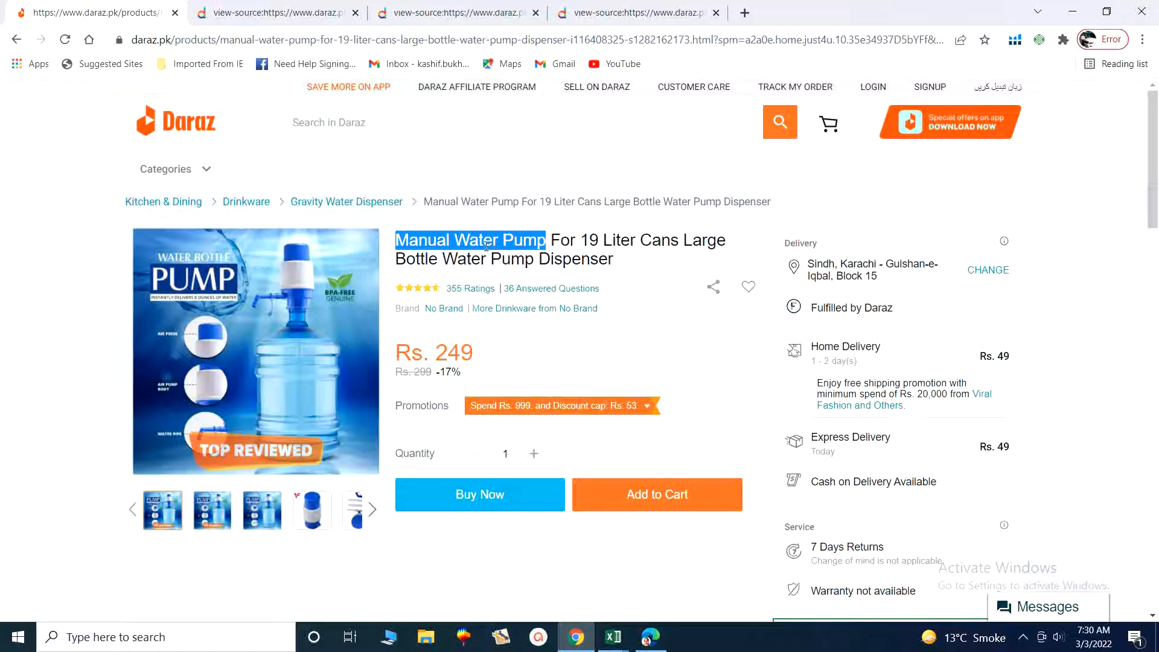
click(414, 118)
key(ctrl+v)
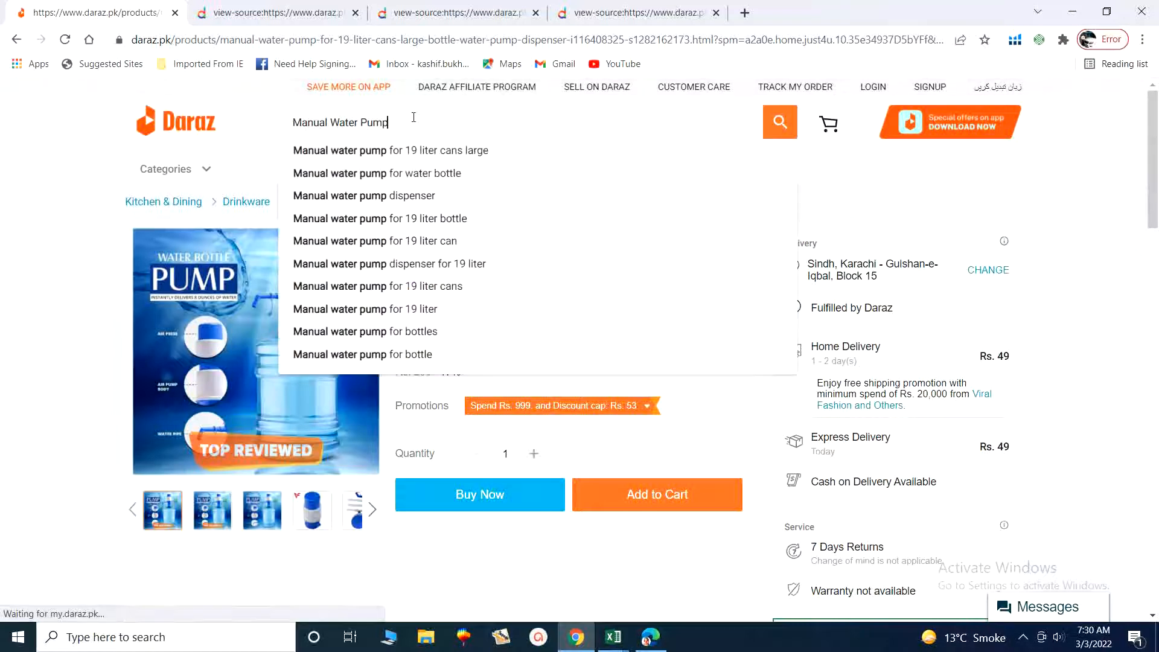
key(Return)
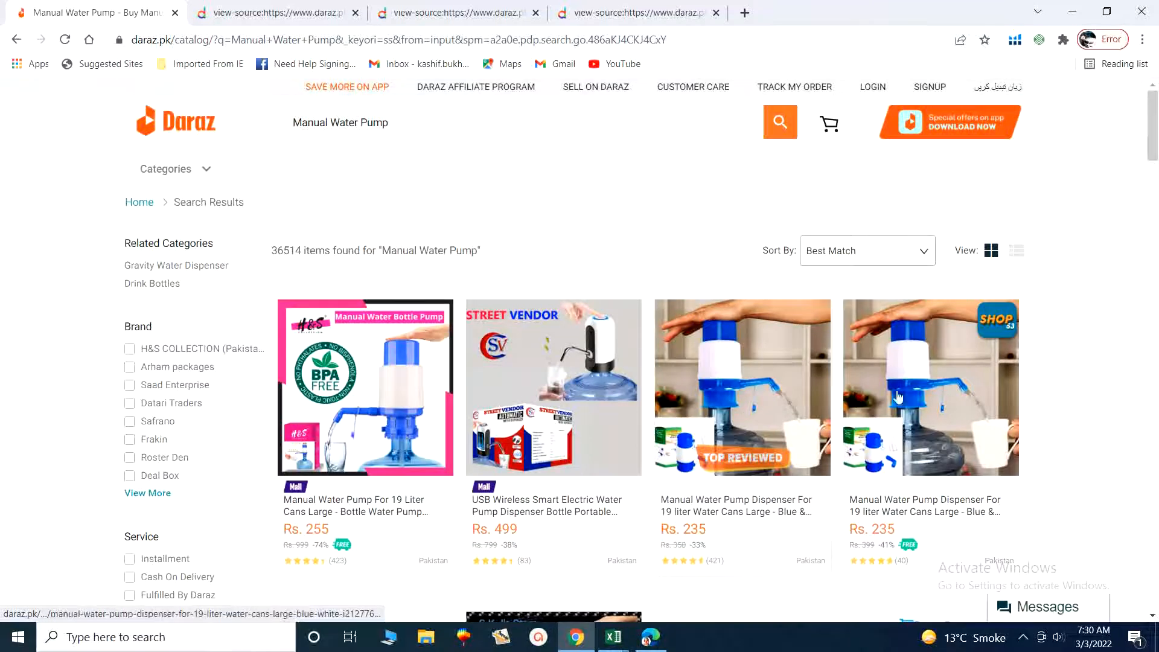
scroll(382, 389, down, 1)
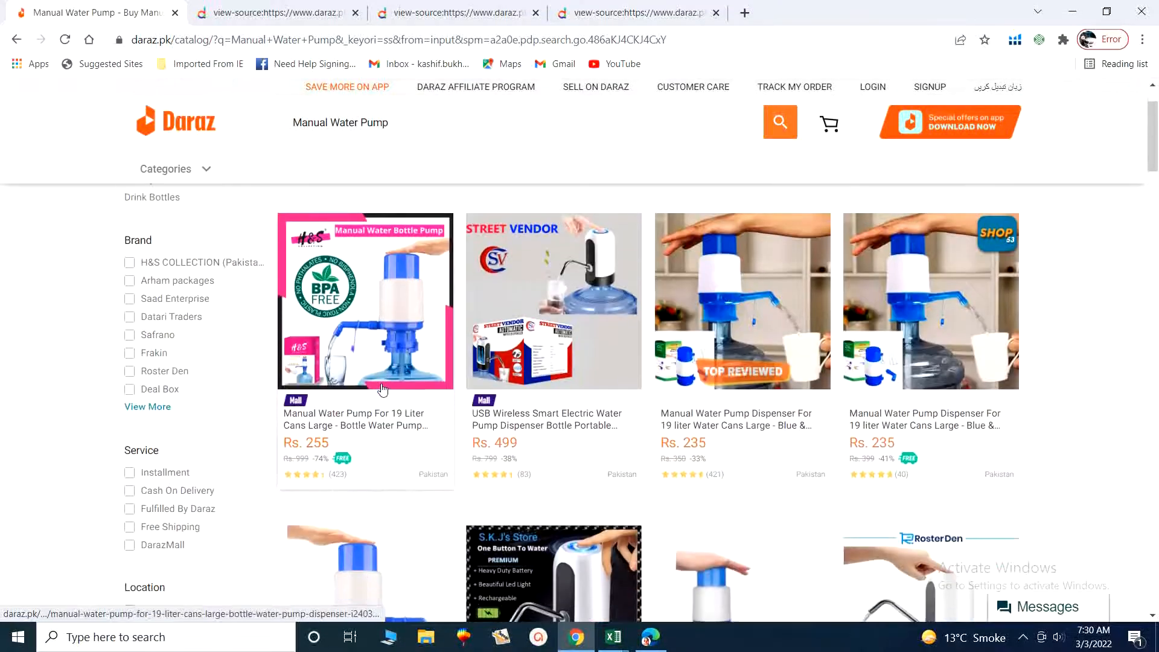
scroll(383, 389, down, 3)
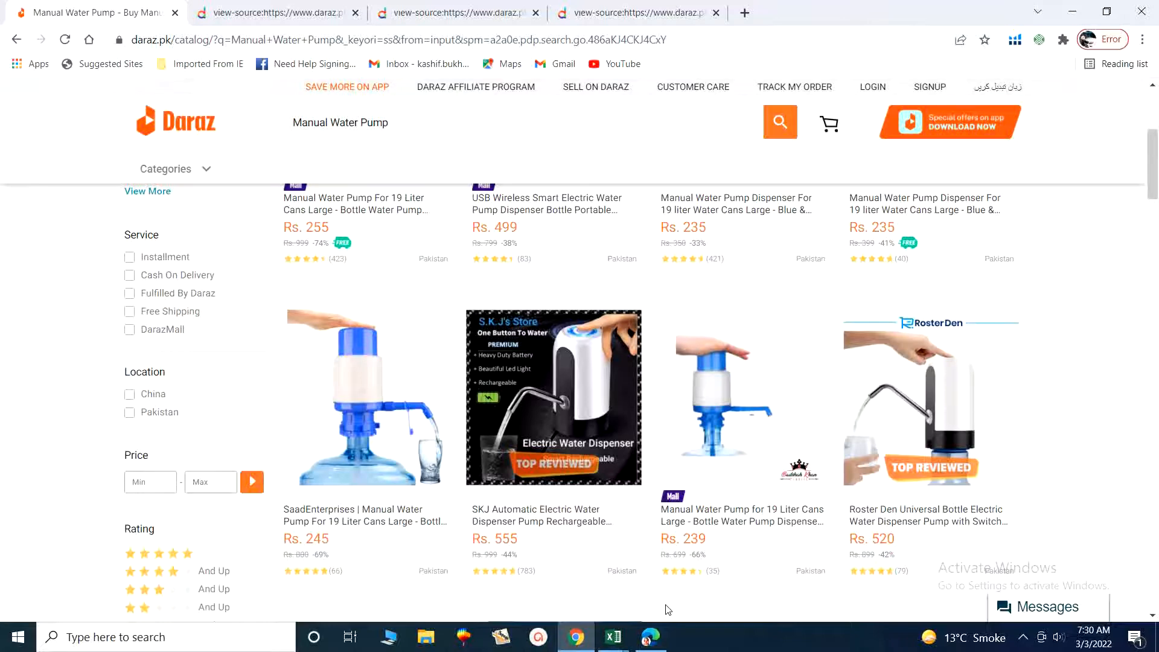
scroll(668, 609, up, 5)
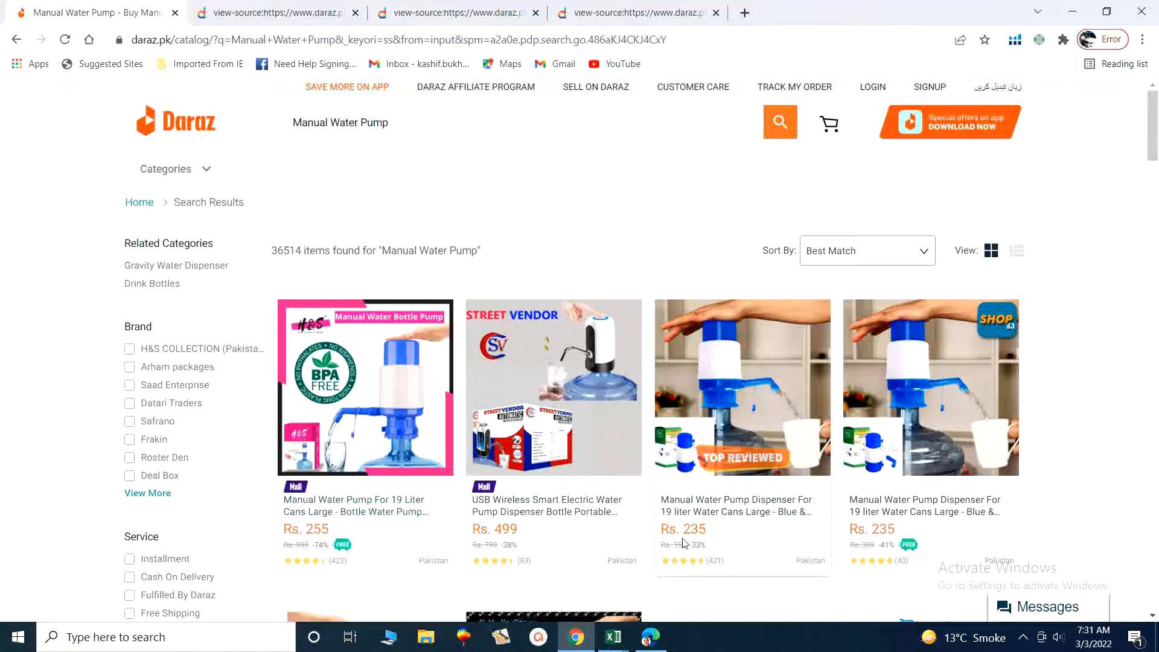
Open the H&S manual water pump's page source, find the fifth "stock" match and select the product's stock quantity
click(373, 510)
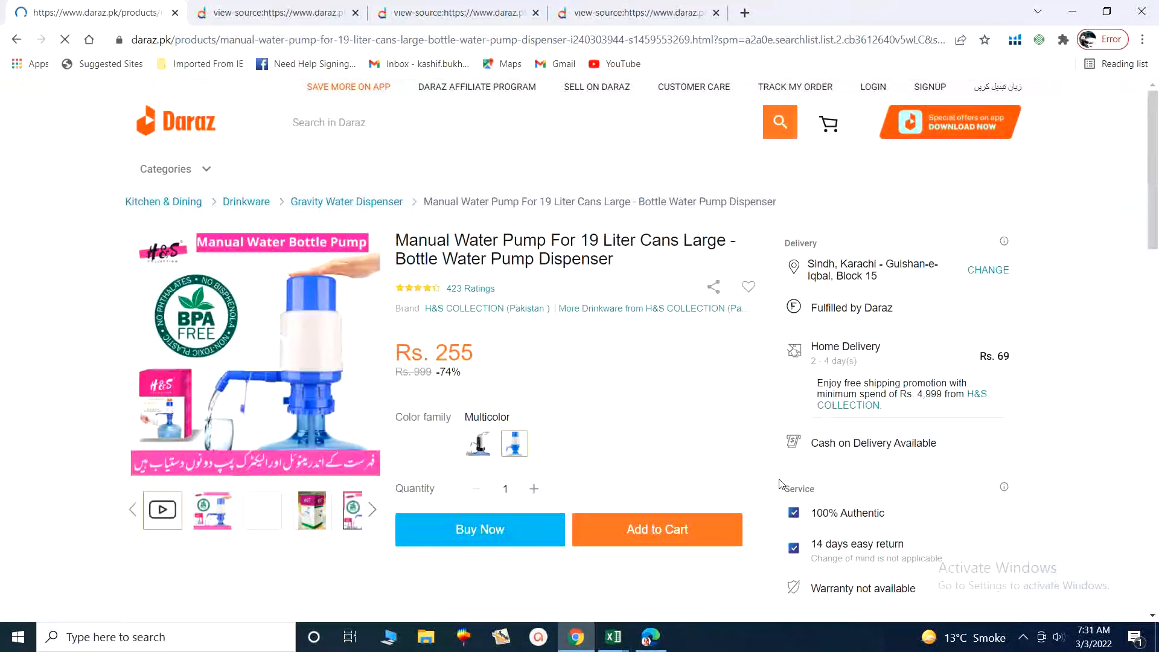
key(ctrl+u)
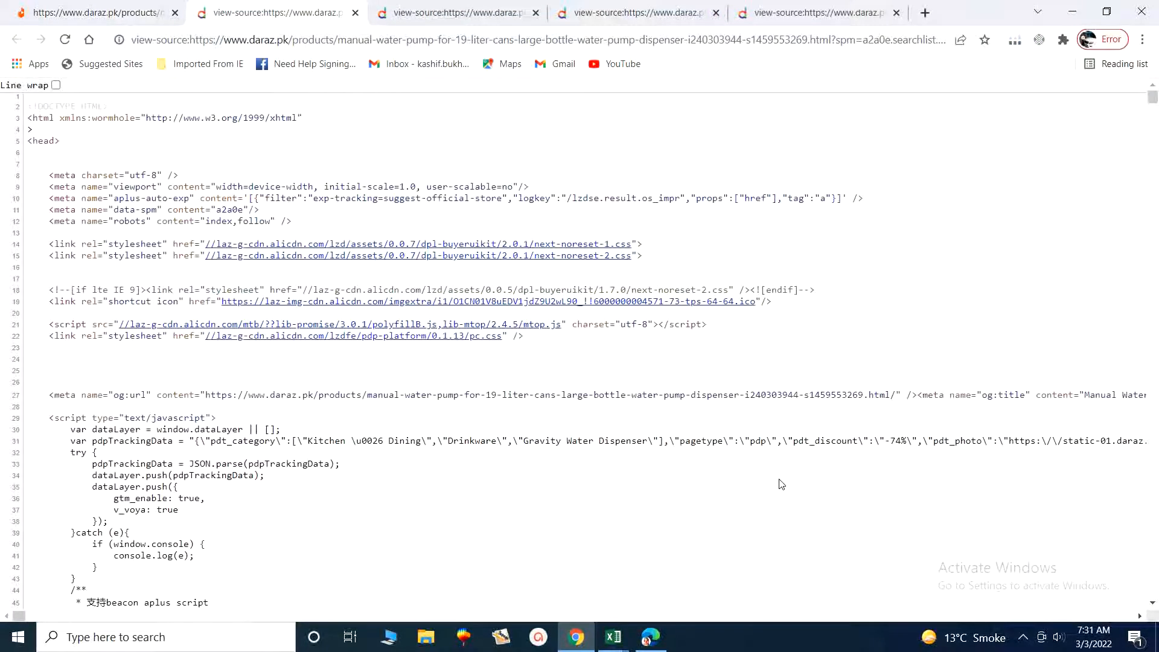
key(ctrl+f)
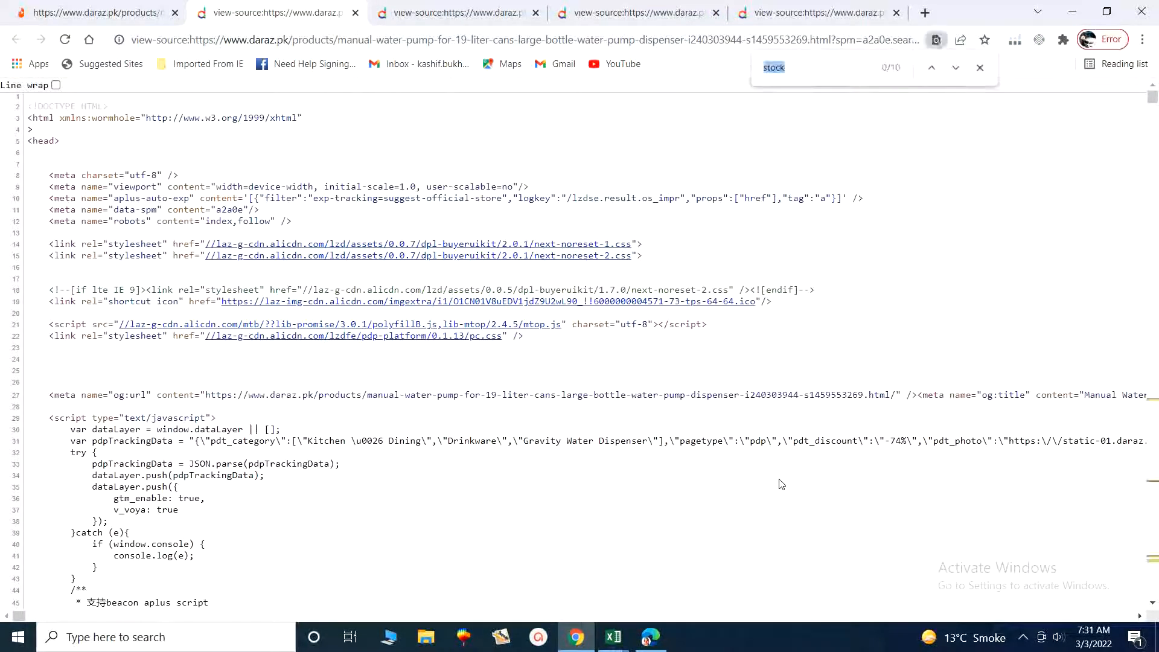
click(796, 75)
key(Return)
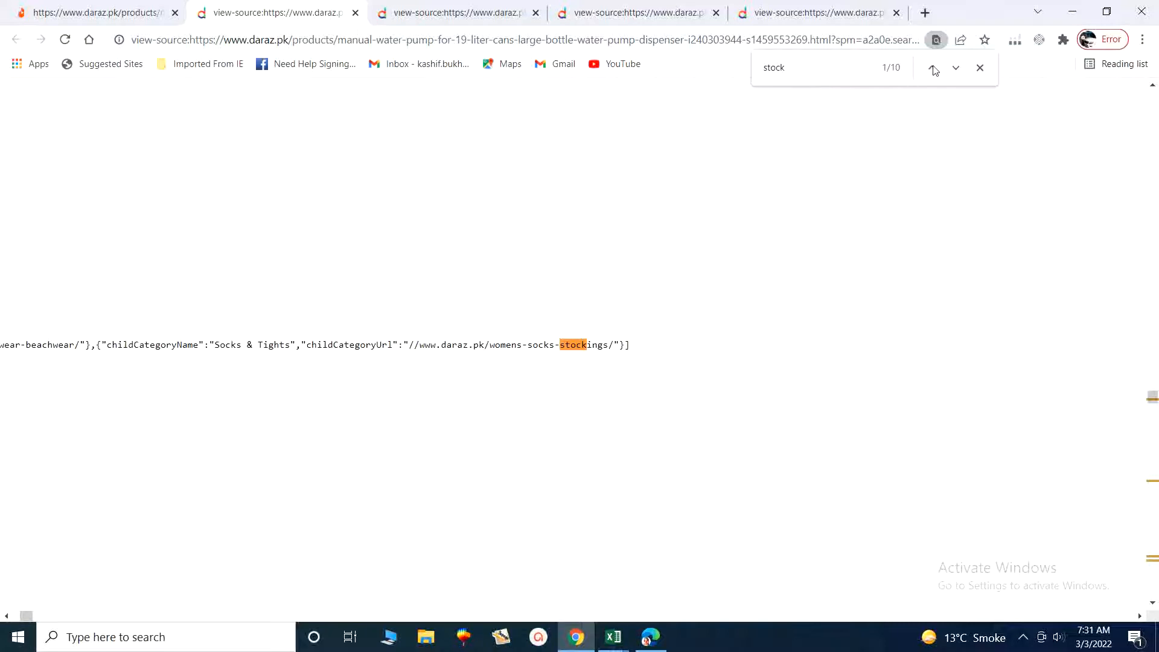
click(956, 67)
click(956, 68)
click(957, 69)
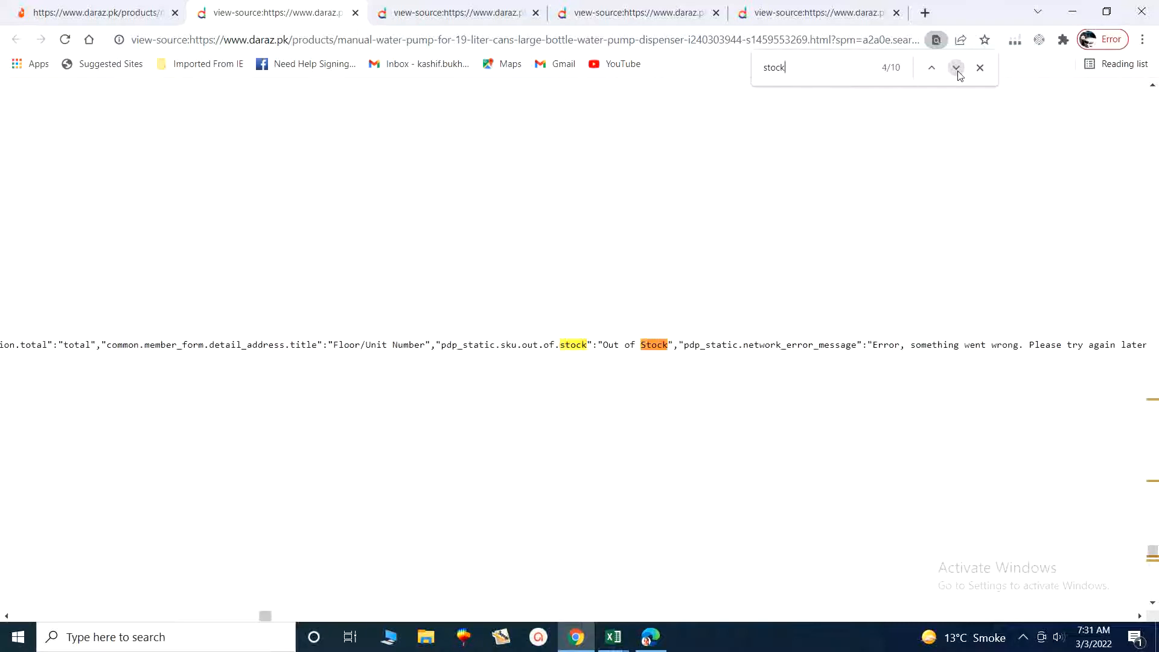
click(957, 70)
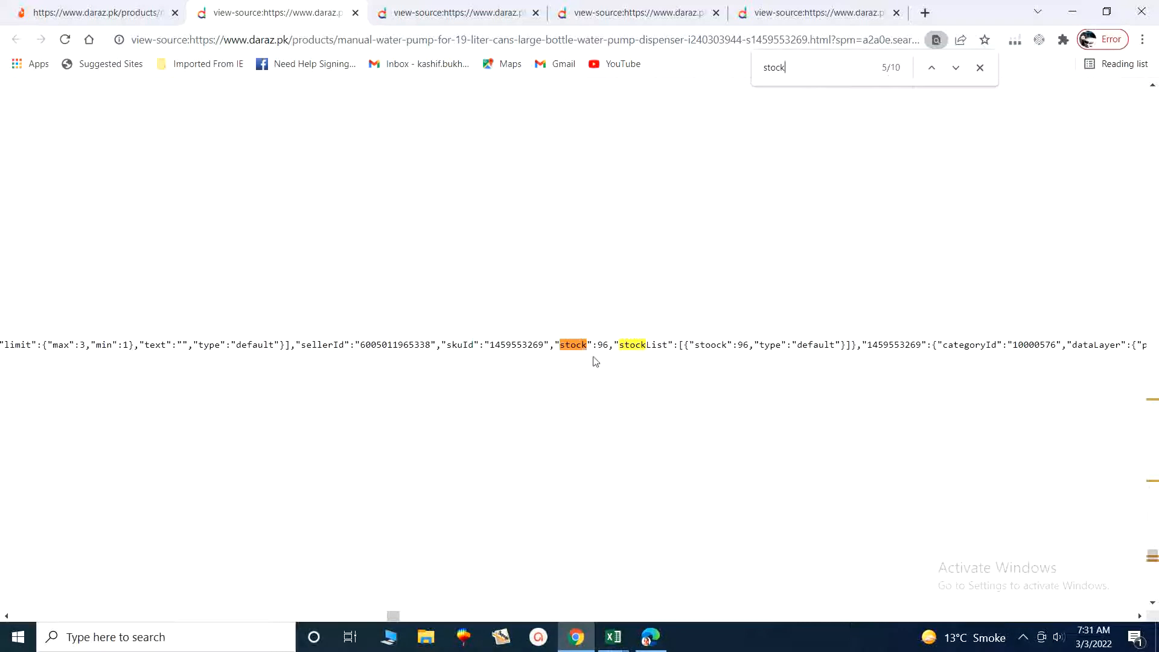
drag(597, 345, 608, 346)
Go back to the original Manual Water Pump product page, and show the Product Research AT DARAZ slide full screen in Edge
click(617, 639)
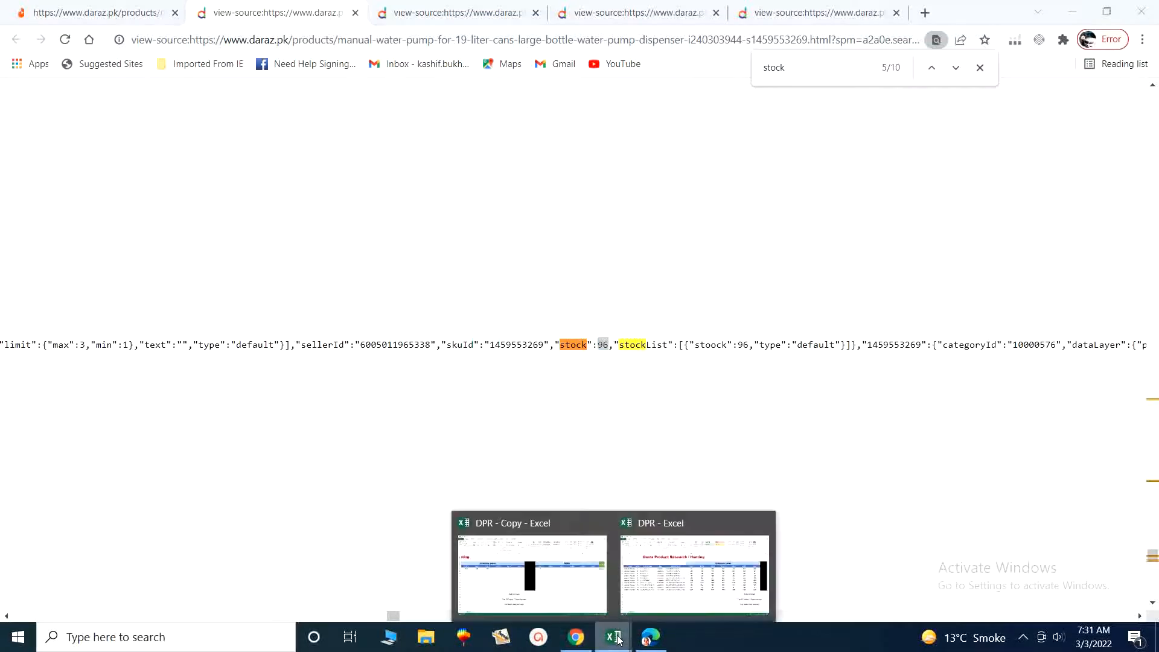
click(85, 12)
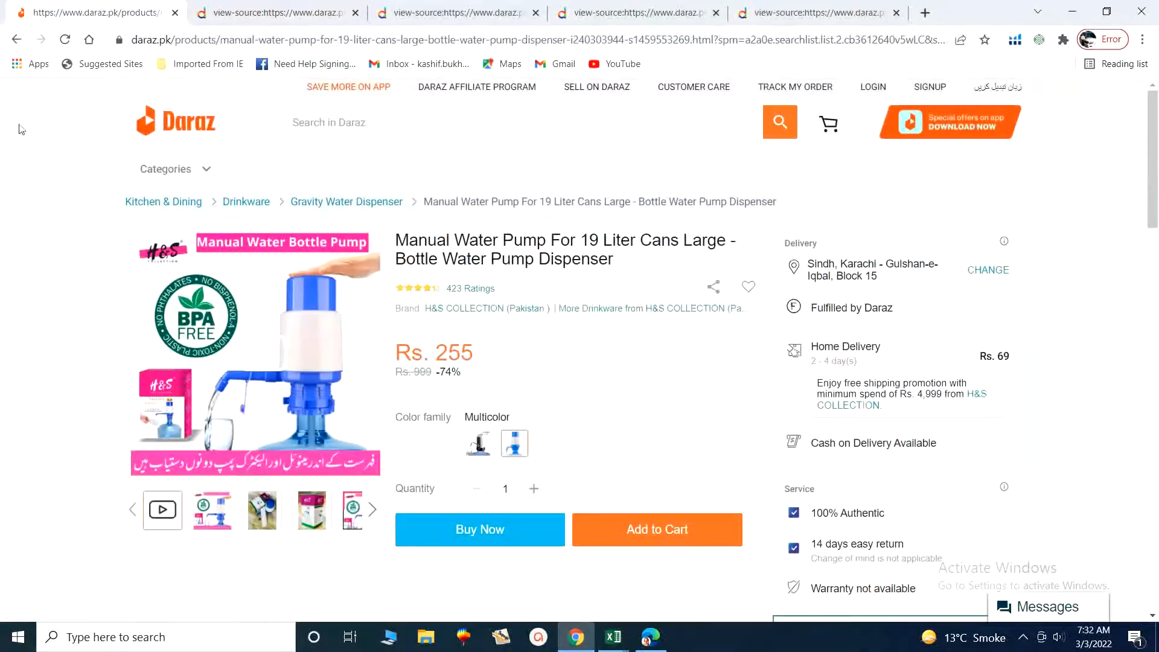
click(16, 40)
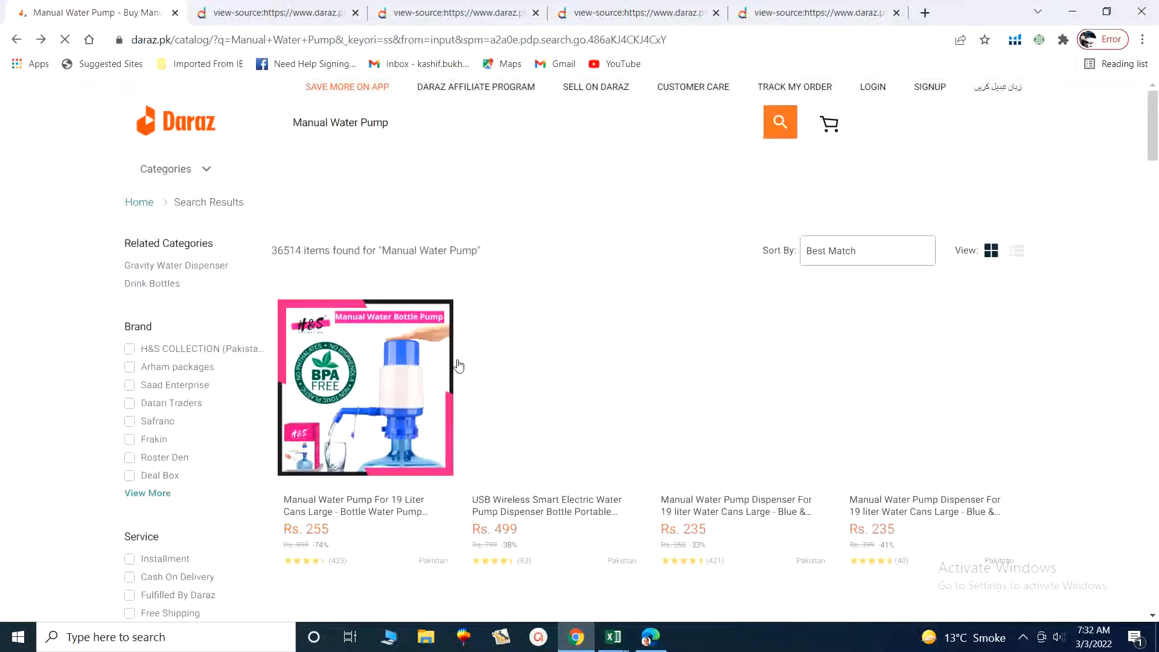
click(18, 45)
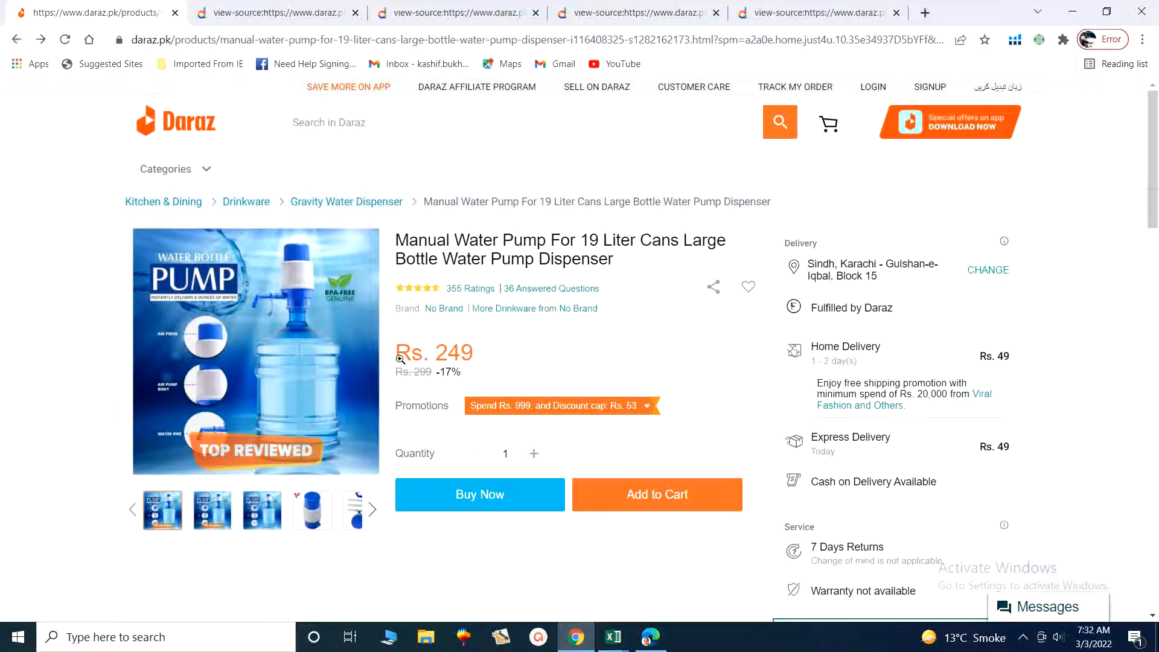
click(650, 637)
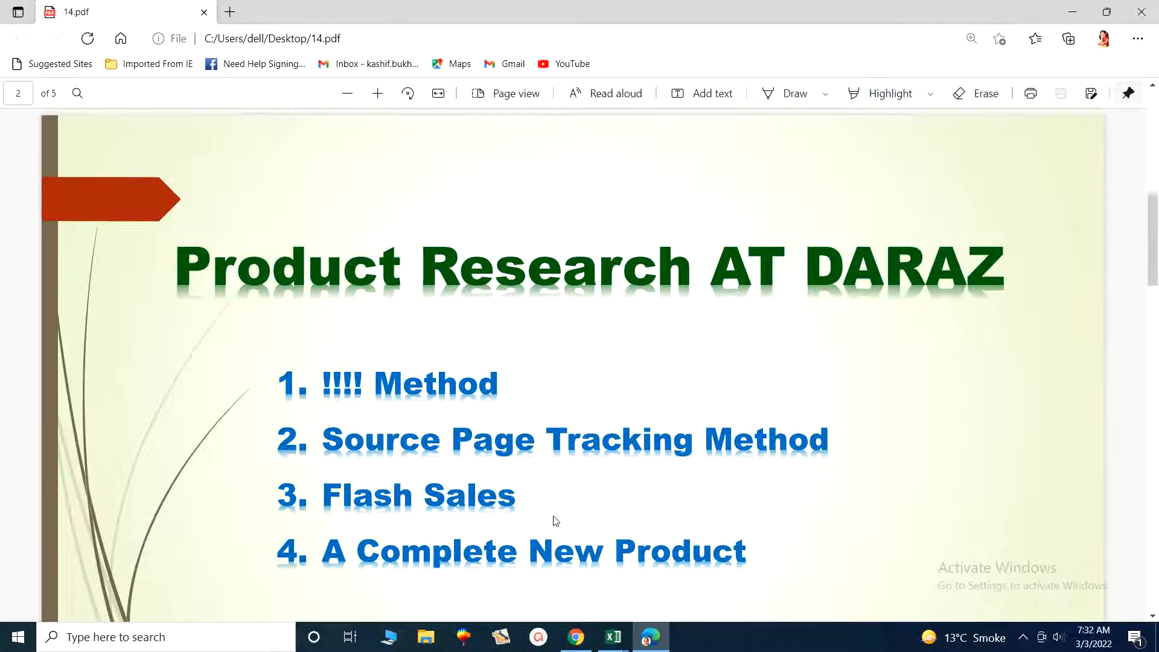
key(F11)
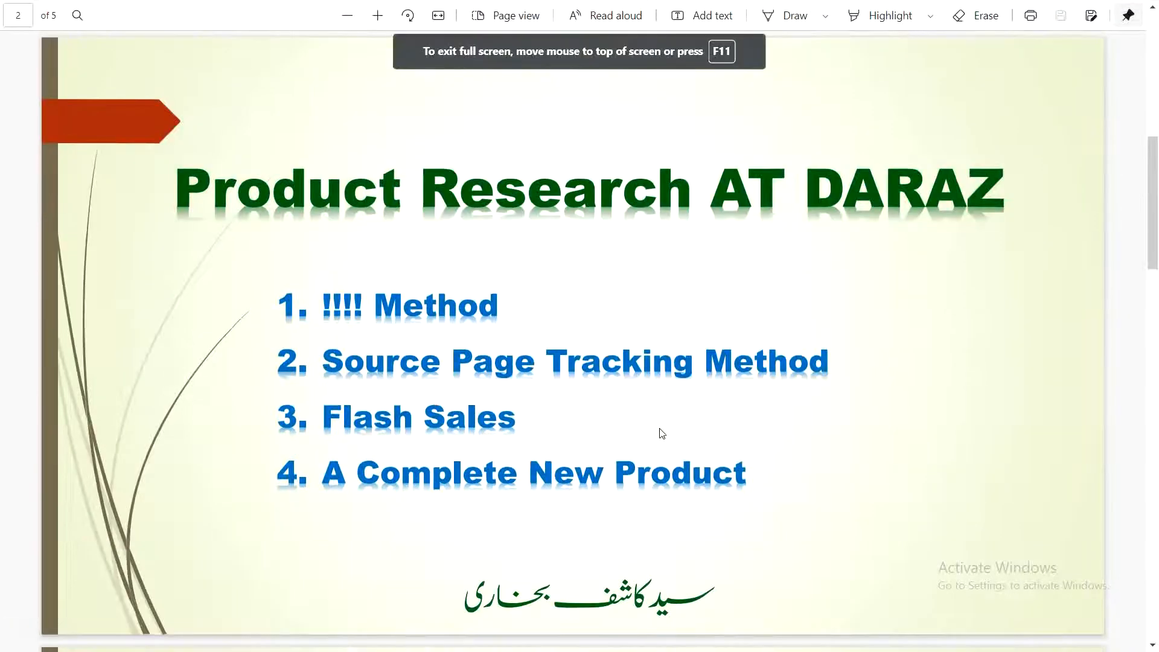